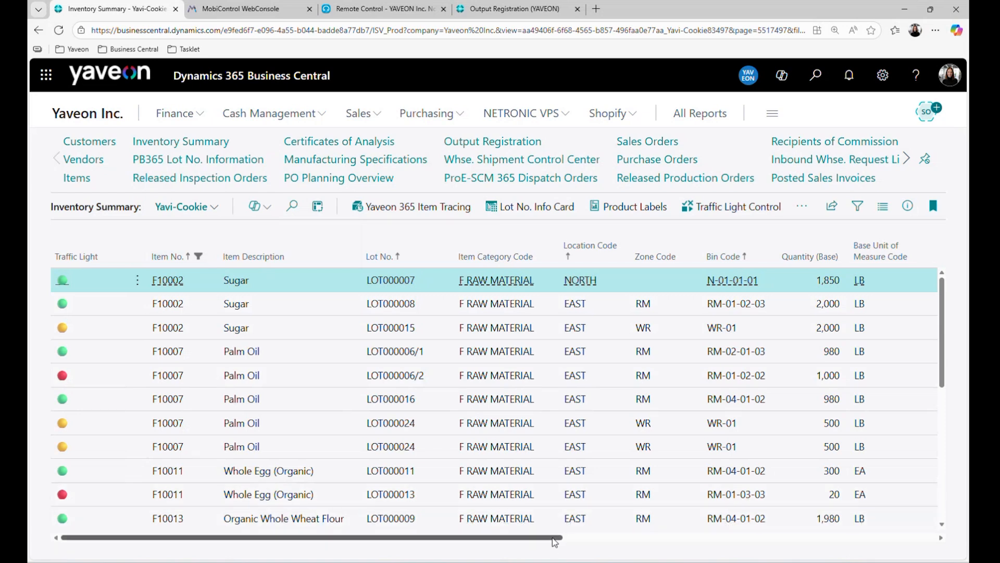
- Apply the Expired Lot traffic light rule to the inventory summary and check which lots it flags
drag(554, 542, 853, 537)
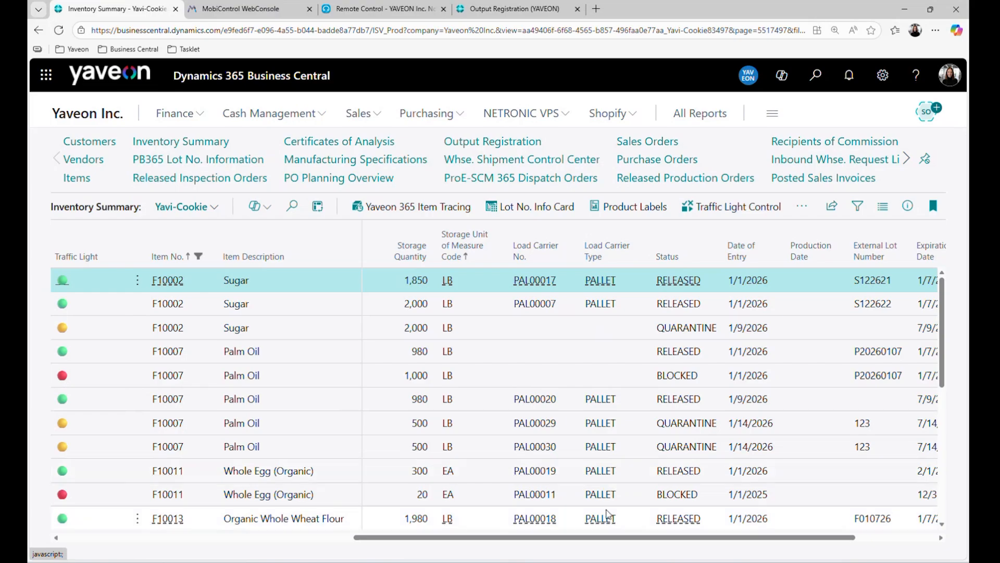
drag(648, 542, 744, 542)
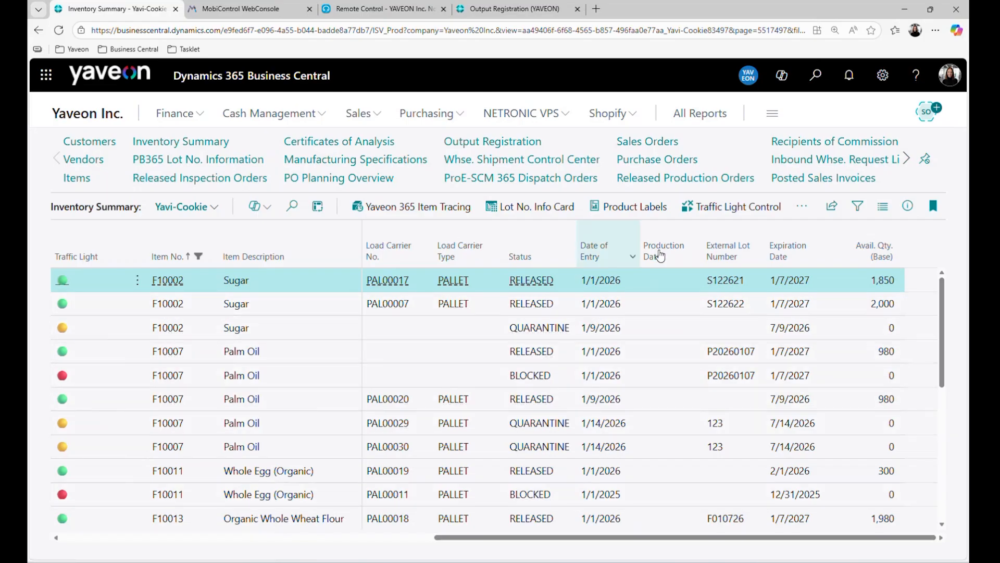
click(722, 218)
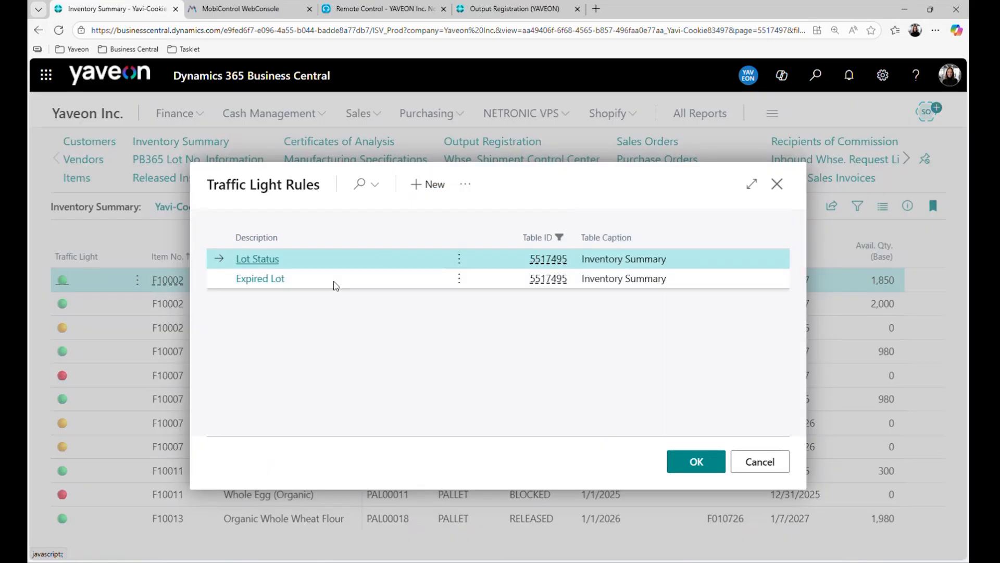
click(288, 280)
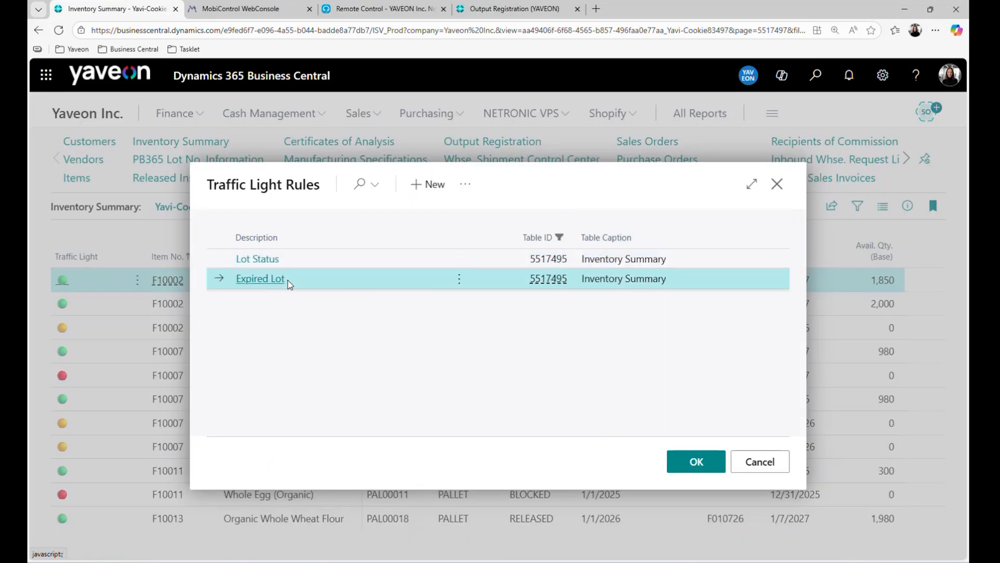
click(678, 468)
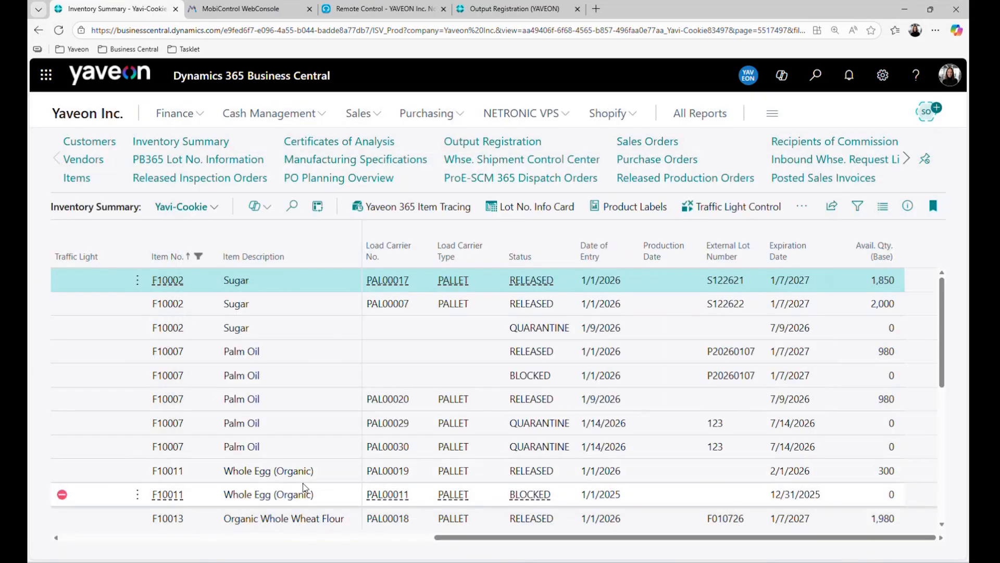
scroll(305, 487, down, 1)
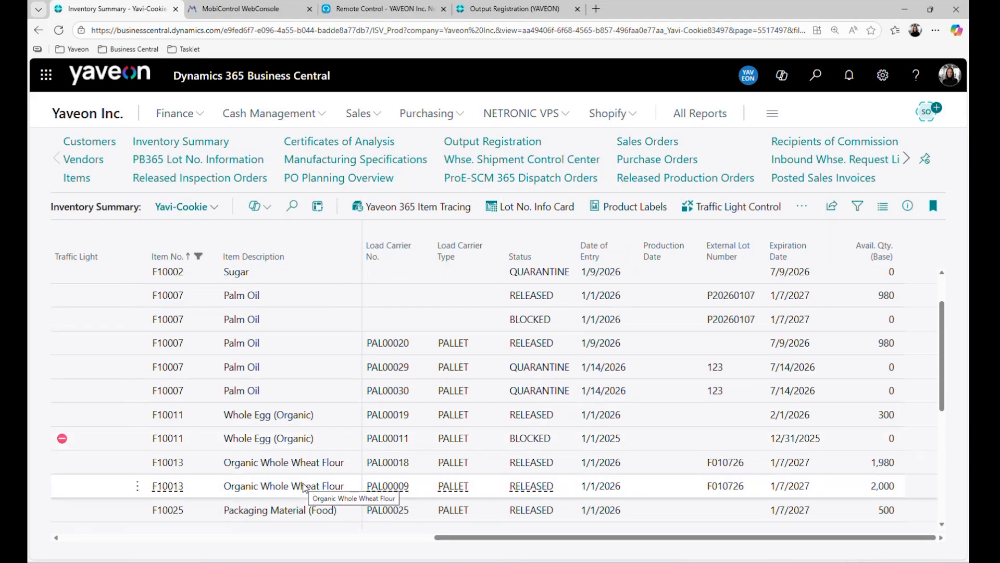
scroll(521, 333, up, 1)
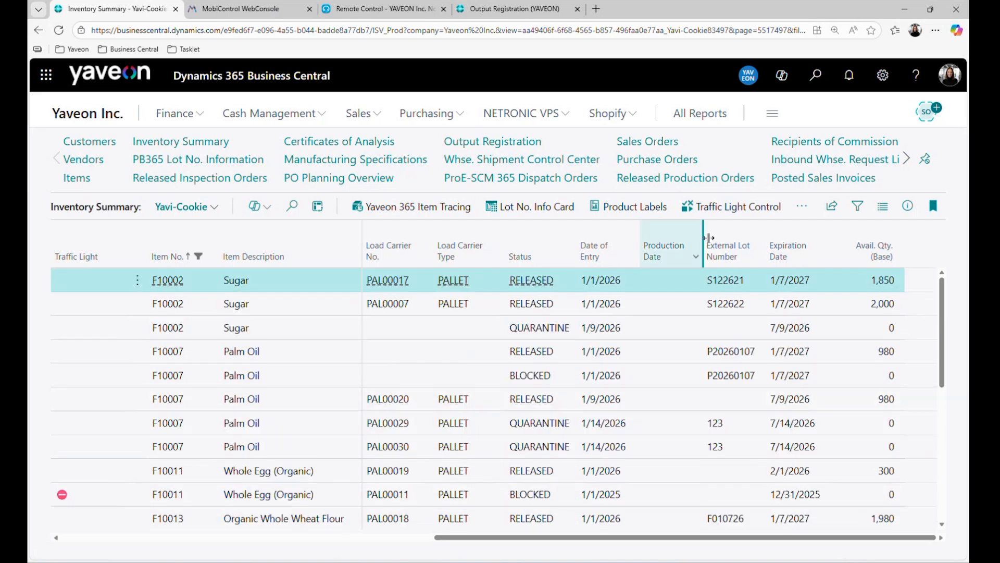
- Switch the inventory summary's traffic light rule to Lot Status
click(721, 215)
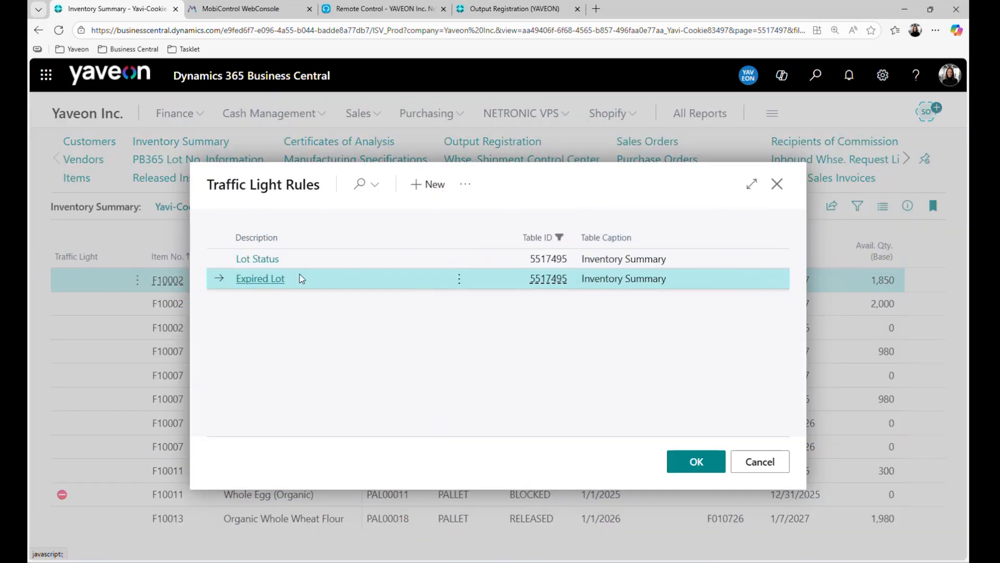
click(264, 263)
click(264, 265)
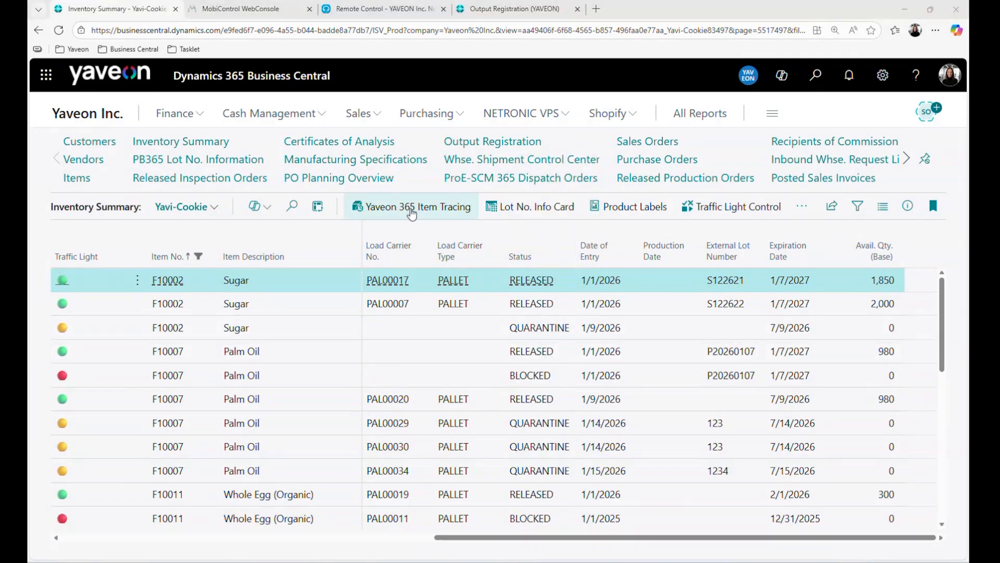
- Open item tracing for Sugar lot LOT000007 and run the trace with the trace method set to Origin->Usage
click(411, 211)
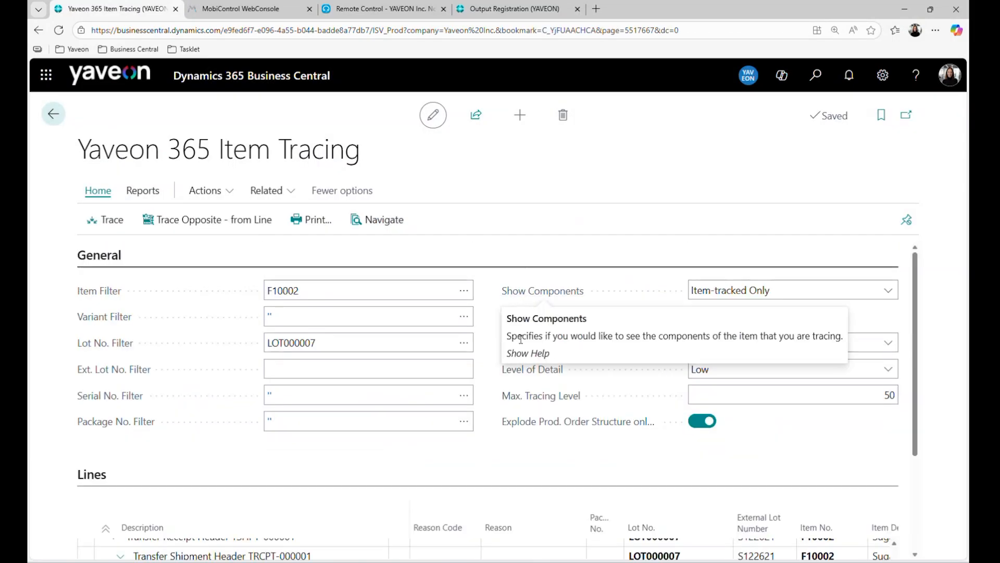
click(737, 305)
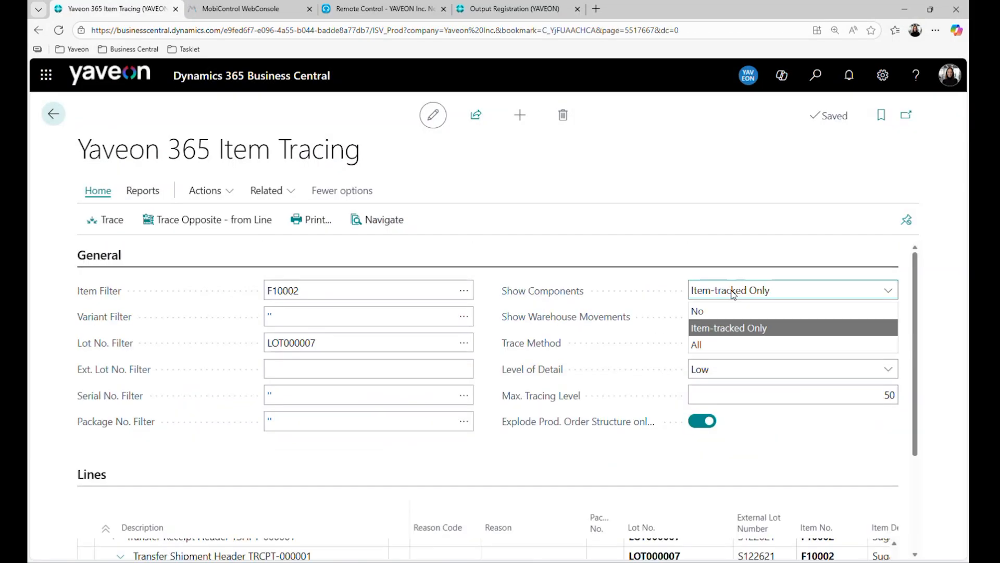
click(650, 237)
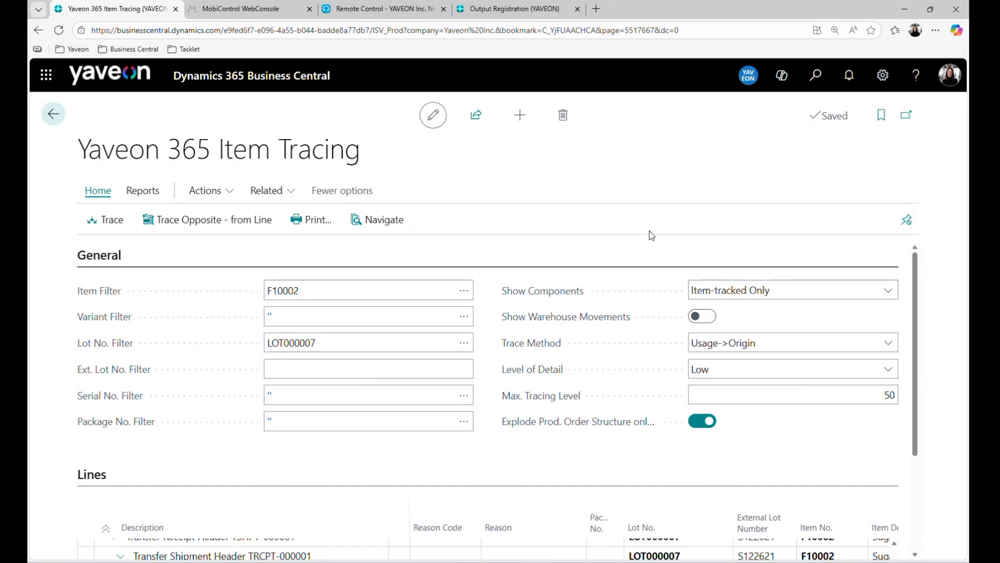
click(730, 348)
click(734, 365)
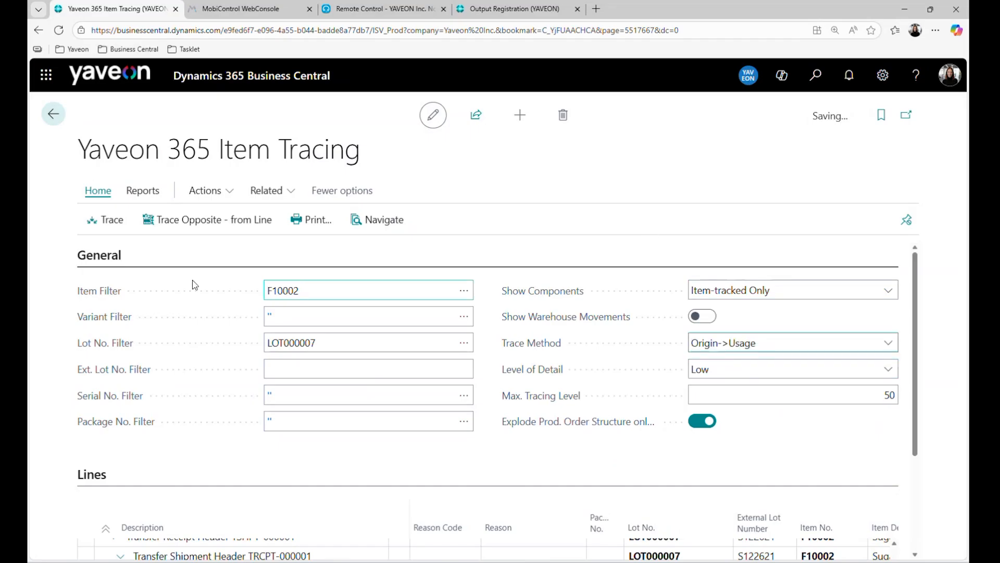
click(101, 220)
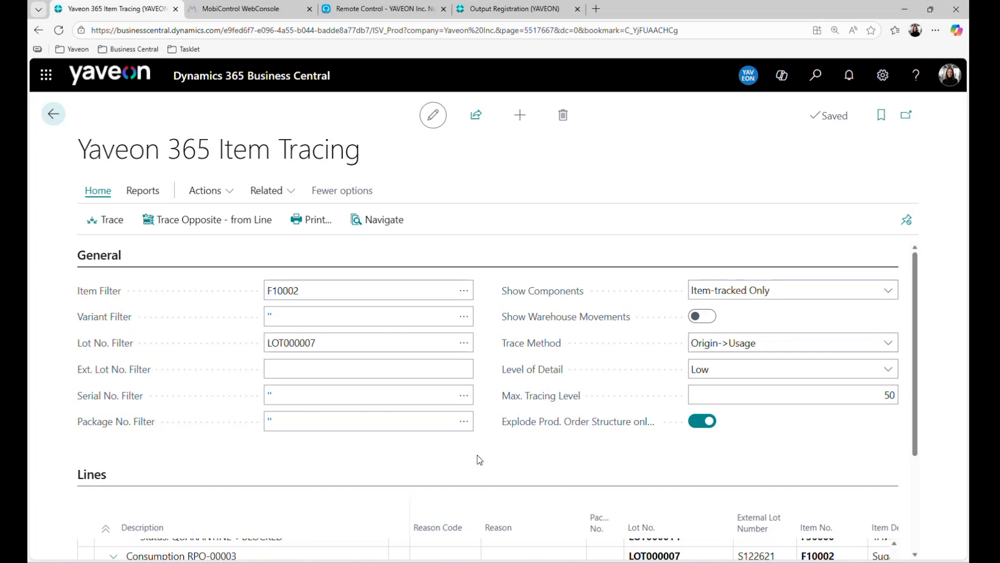
- Review the trace lines, select Sales Shipment Header SS-000003, and preview the Batch - Where Used report
scroll(589, 462, down, 3)
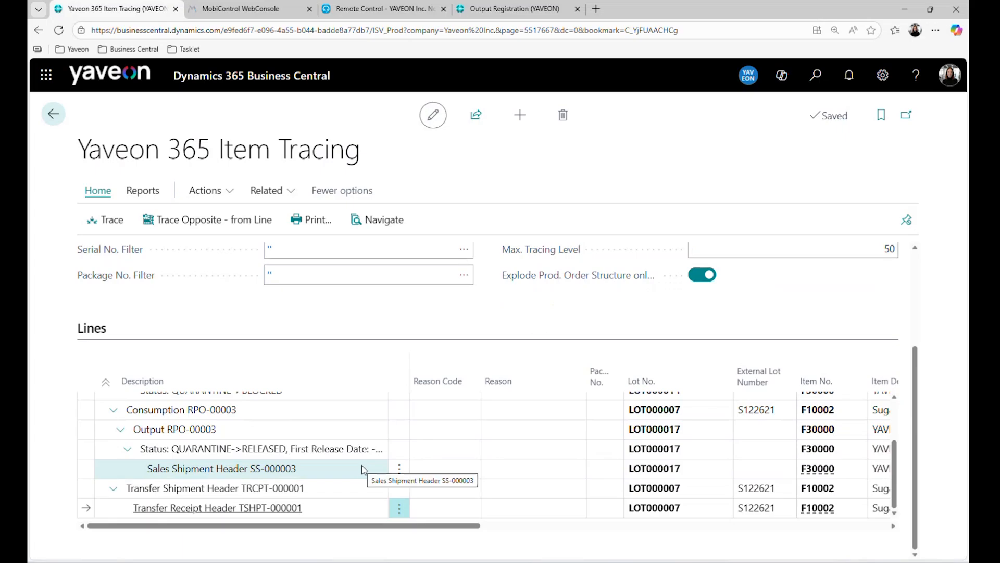
scroll(363, 468, up, 3)
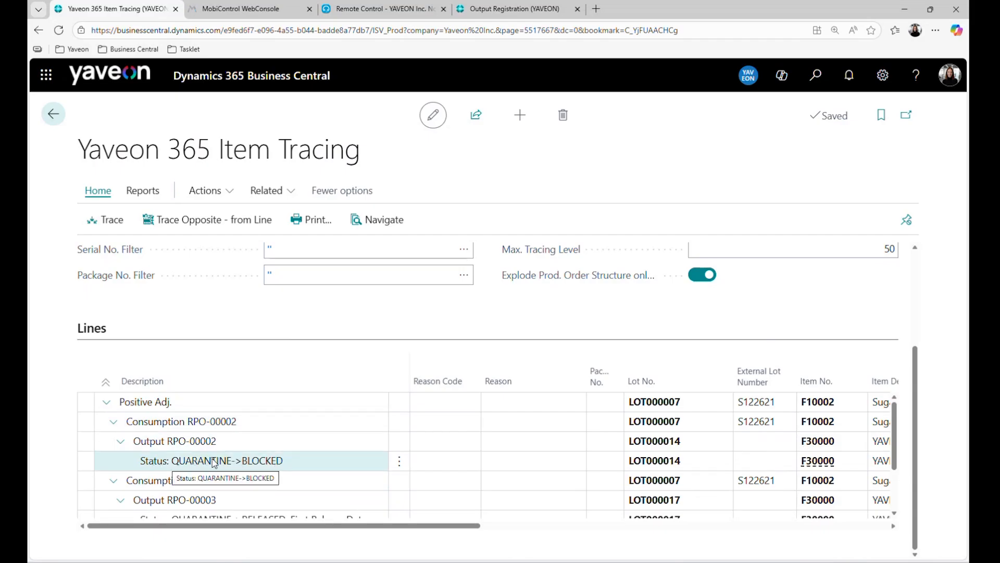
scroll(322, 440, down, 3)
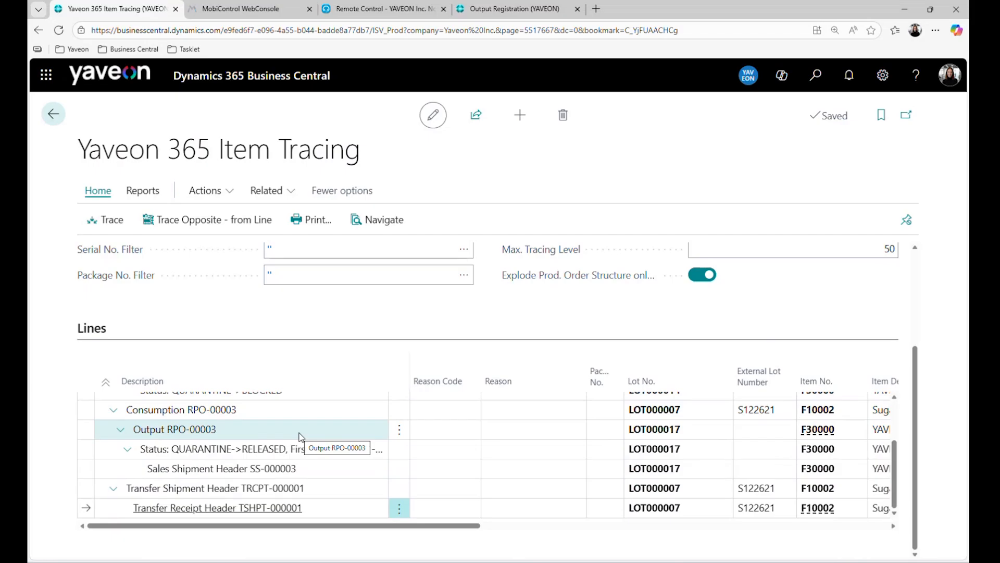
click(245, 472)
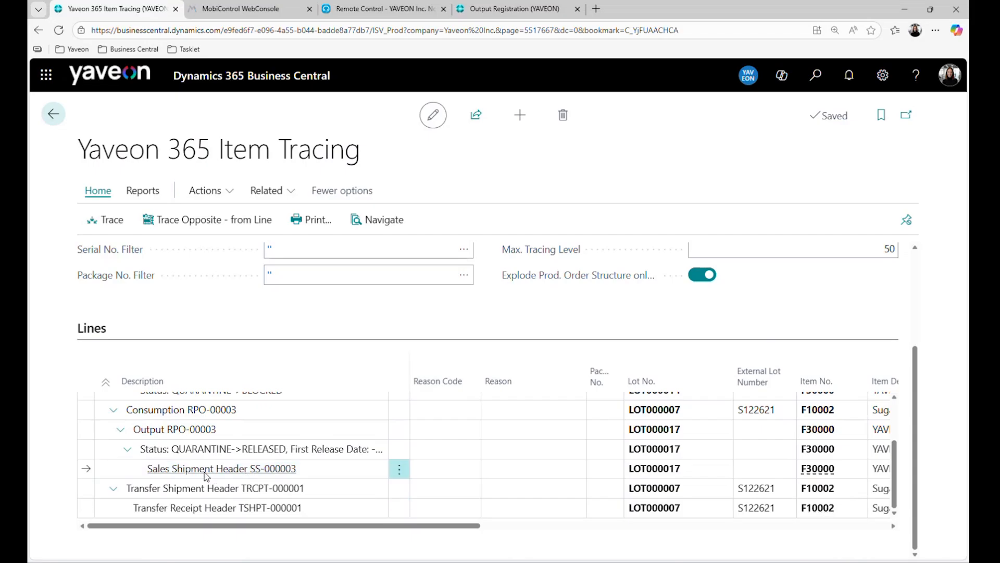
click(142, 192)
click(148, 222)
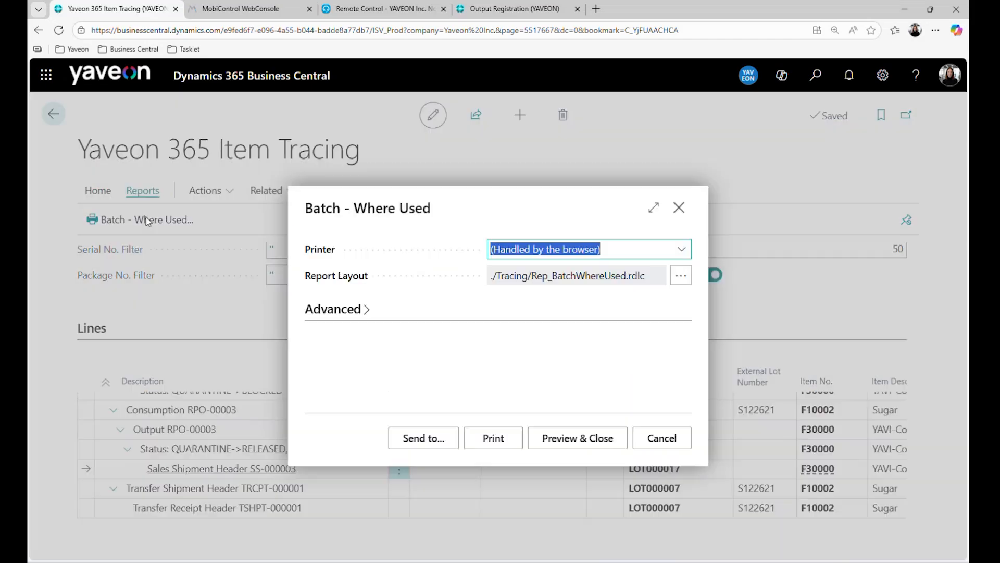
click(611, 447)
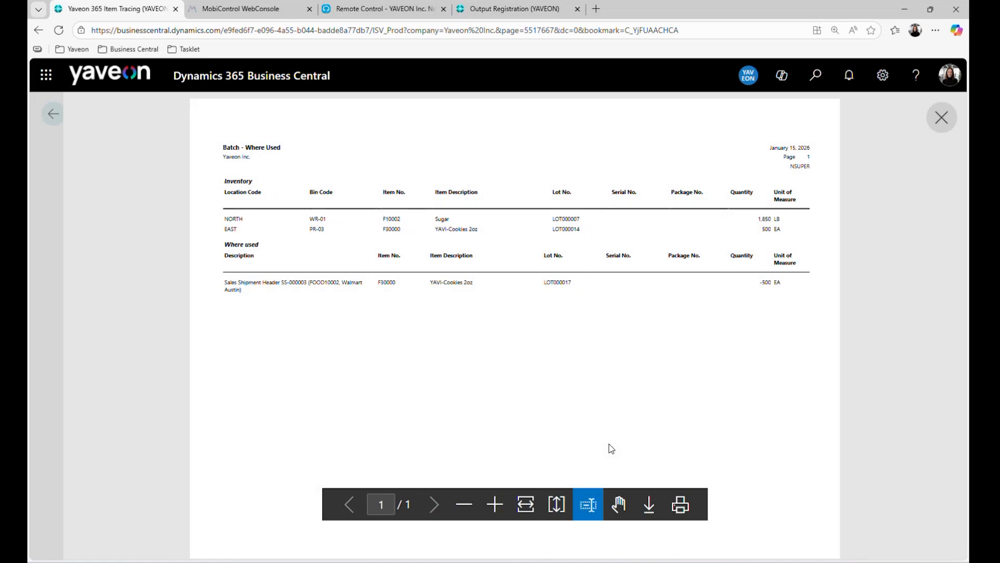
key(ctrl+plus)
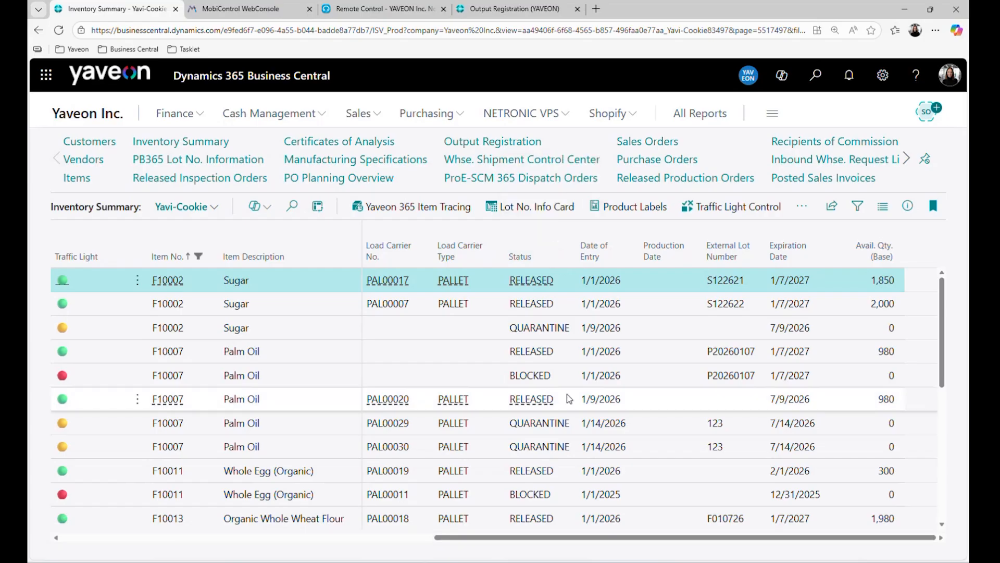
- Show the details pane in the inventory summary and inspect the YAVI-Cookies 2oz entries of lot LOT000020 in zones PICK and WS
scroll(568, 424, down, 4)
click(569, 425)
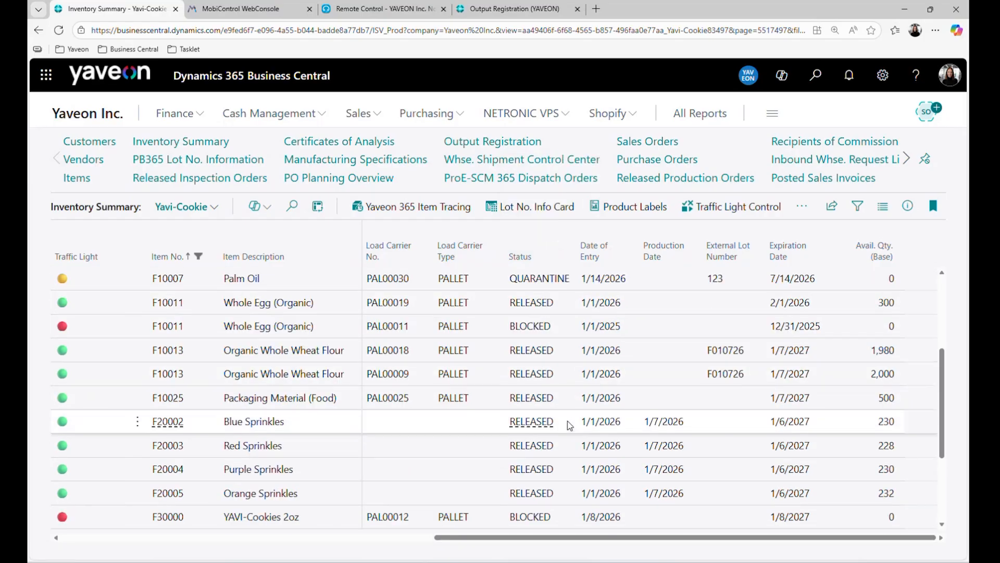
scroll(570, 425, down, 3)
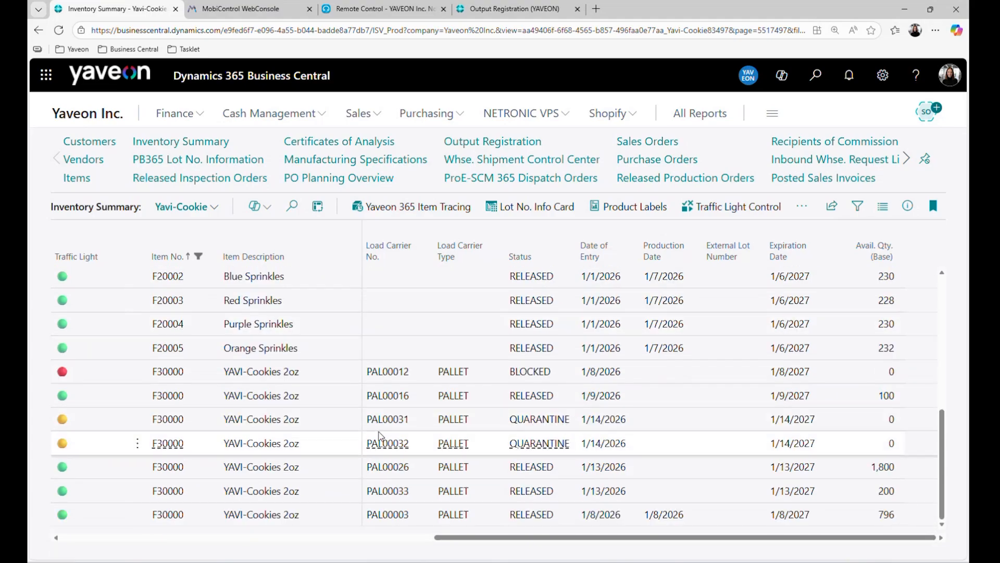
click(341, 467)
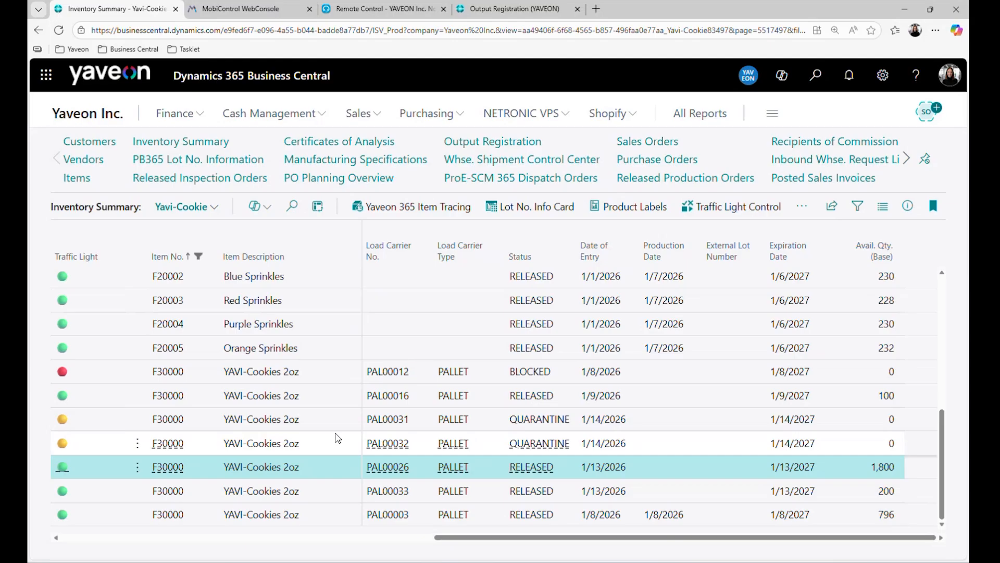
click(909, 207)
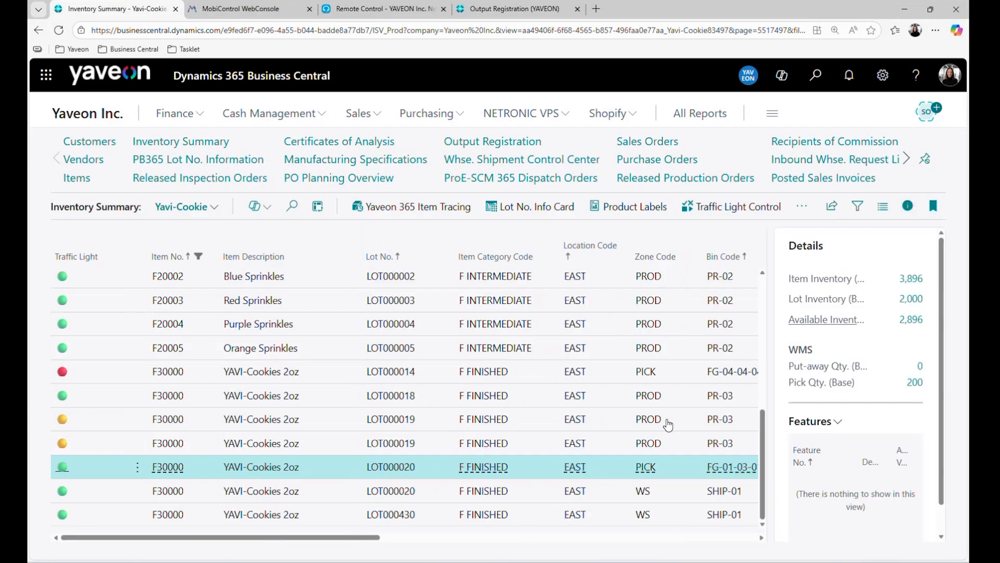
click(246, 491)
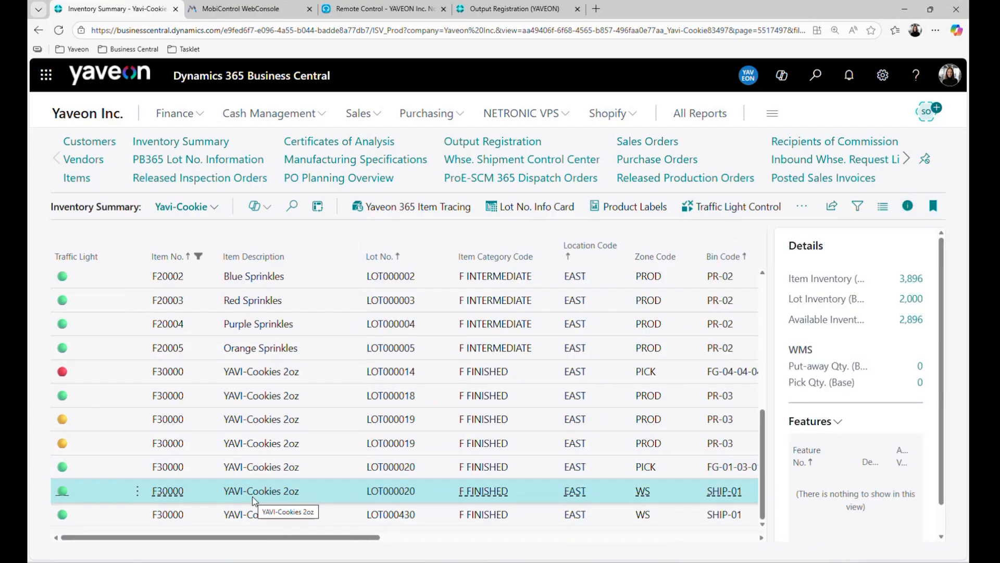
- In the Lot Features view, compare the feature values of YAVI-Cookies lots LOT000014 and LOT000430 in a widened details pane
click(177, 207)
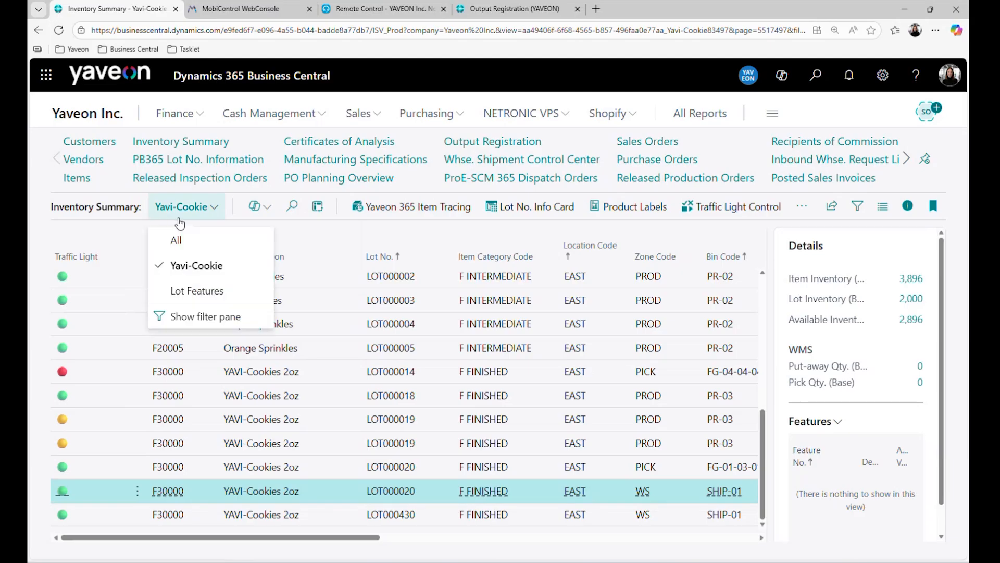
click(189, 288)
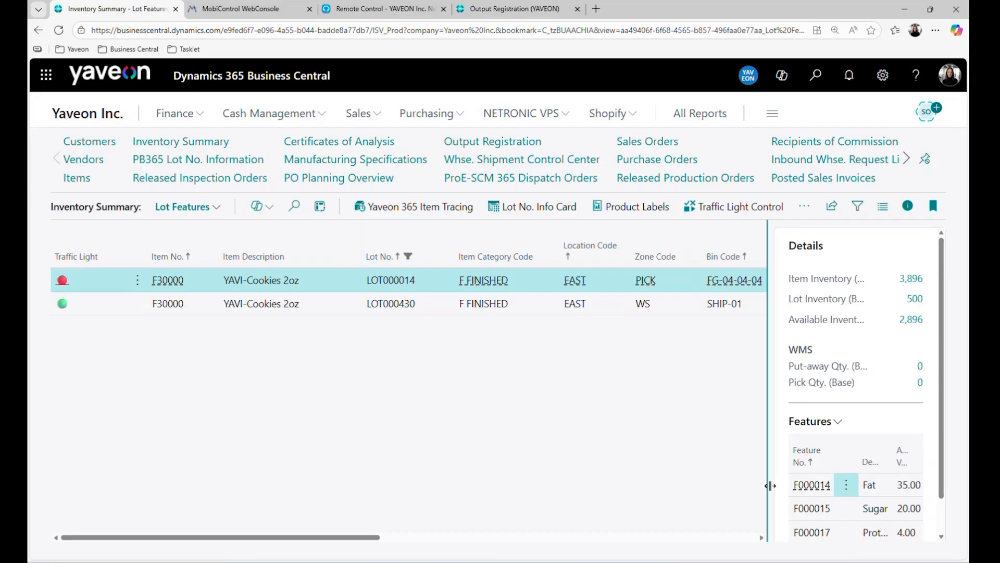
drag(770, 485, 707, 484)
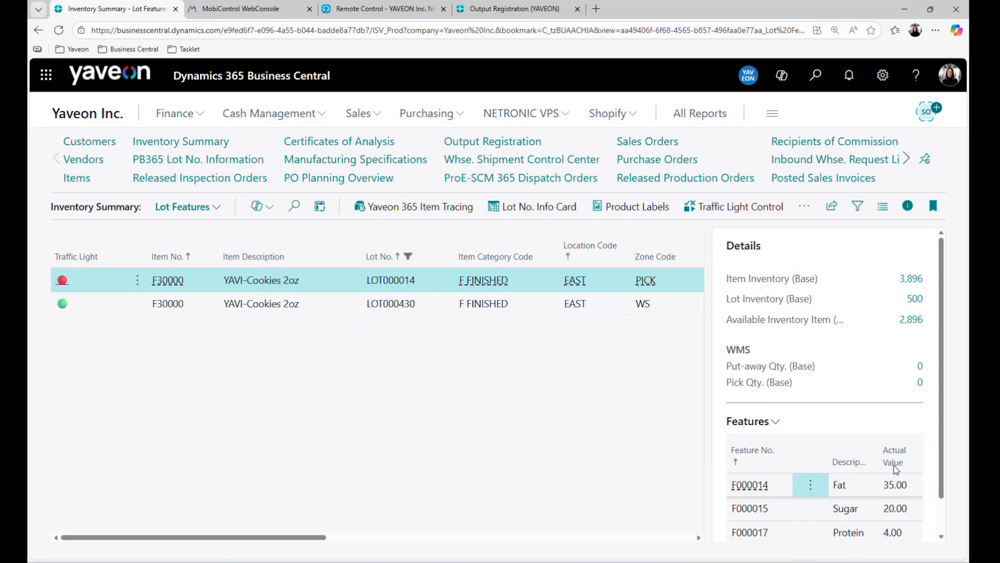
scroll(884, 453, down, 1)
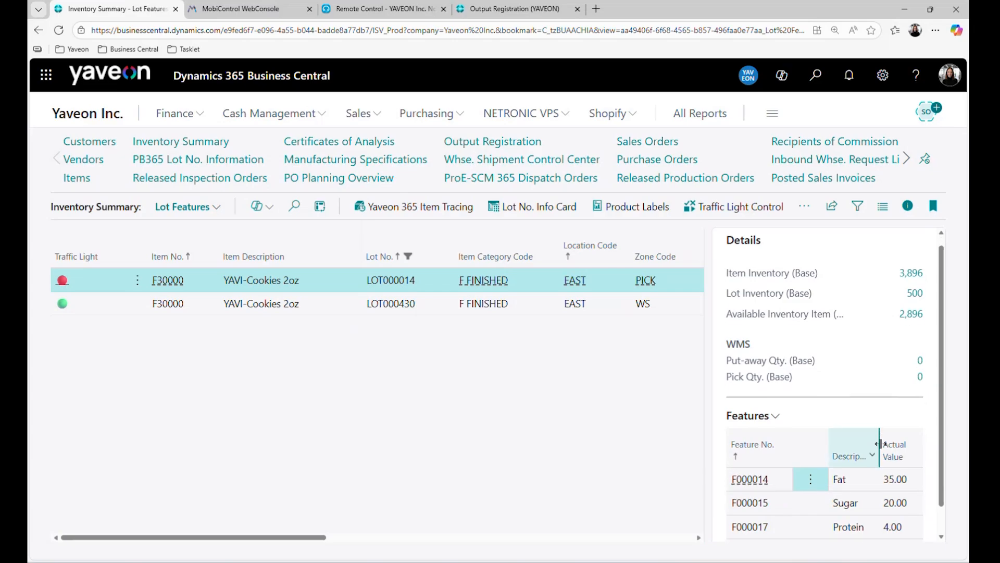
click(330, 311)
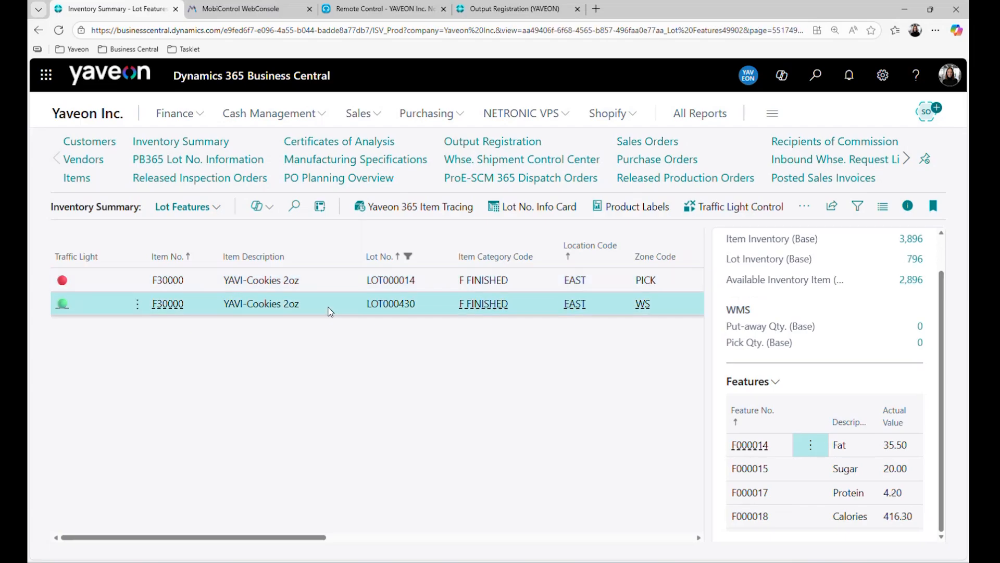
click(326, 284)
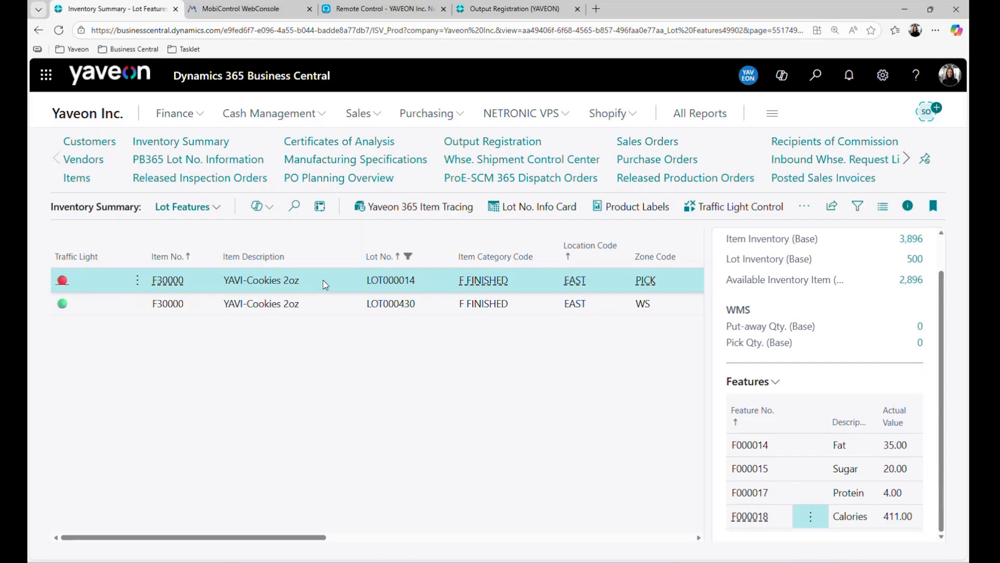
- Return the inventory summary to the Yavi-Cookie view and go to the YAVI-Cookies 2oz lots
click(216, 207)
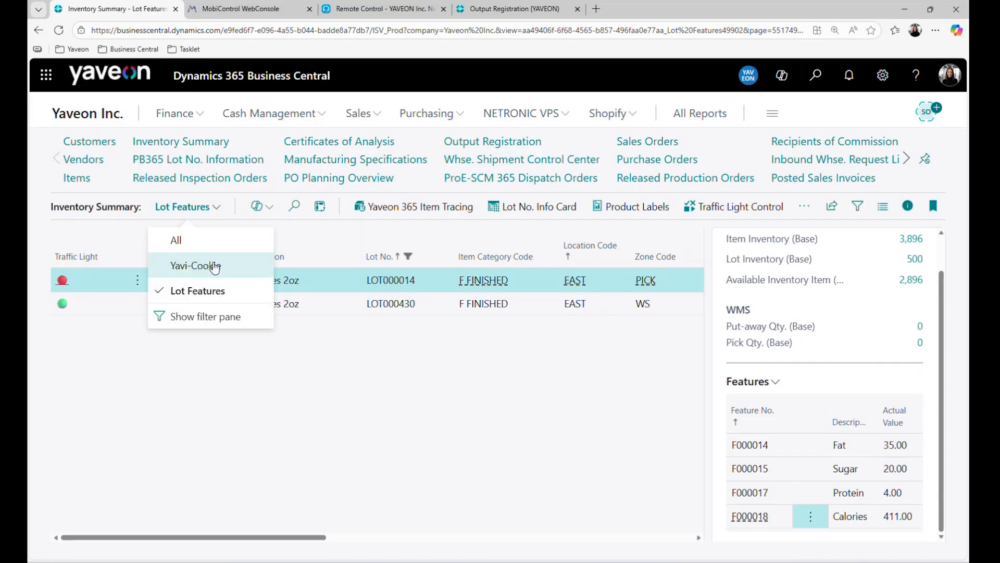
click(215, 266)
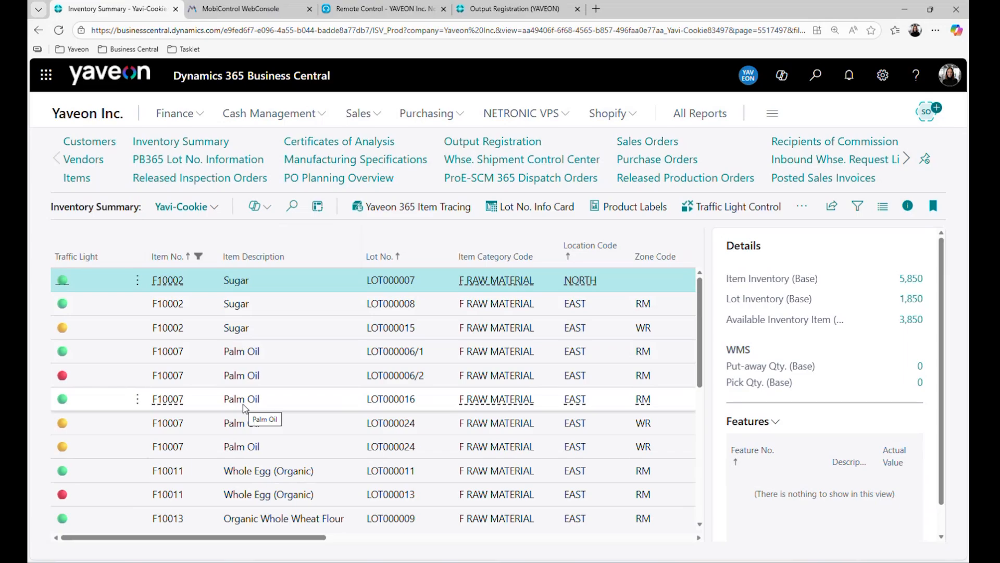
scroll(384, 473, down, 5)
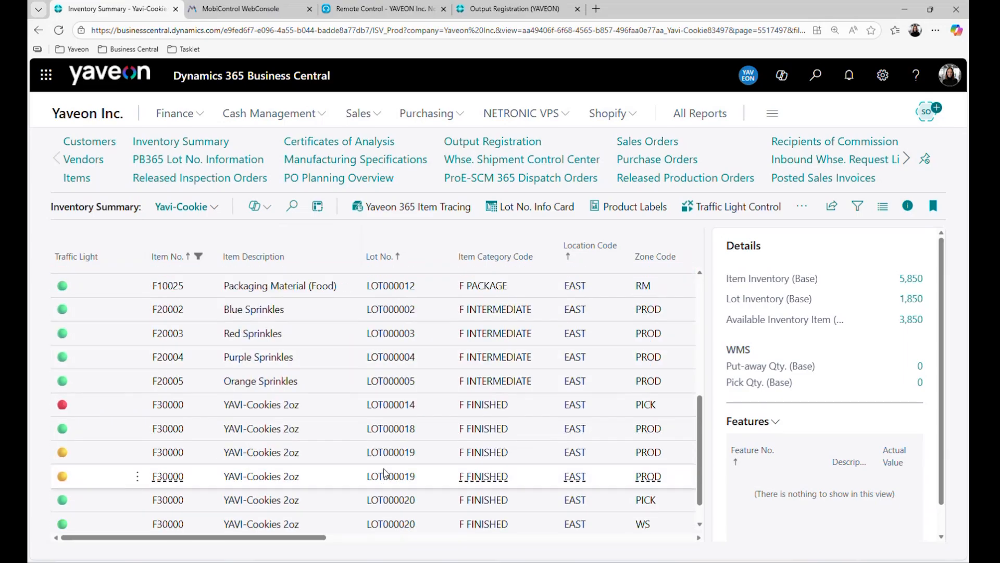
- Filter the released inspection orders to the YAVI-Cookies view and open order IO-000011 for lot LOT000019
click(351, 480)
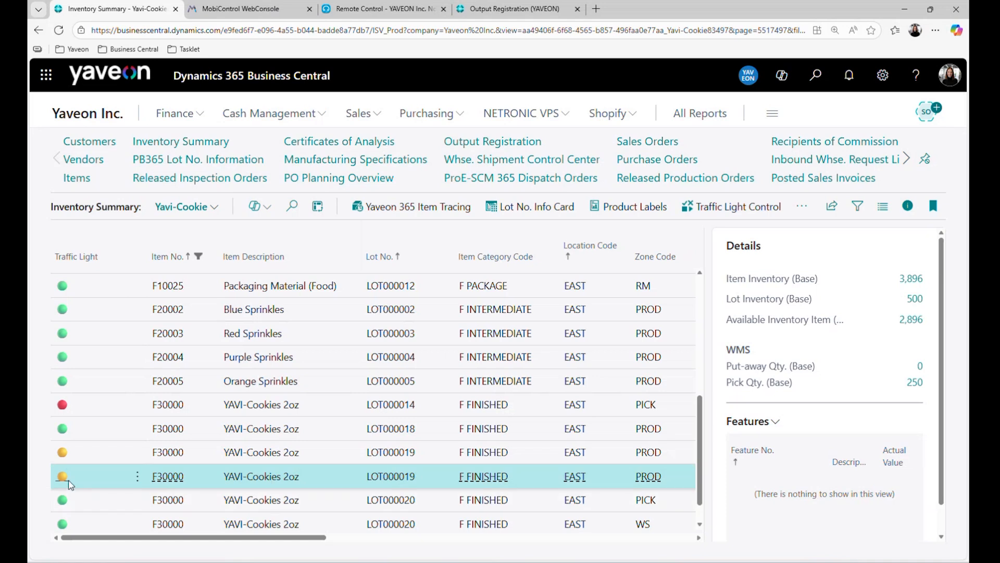
click(205, 179)
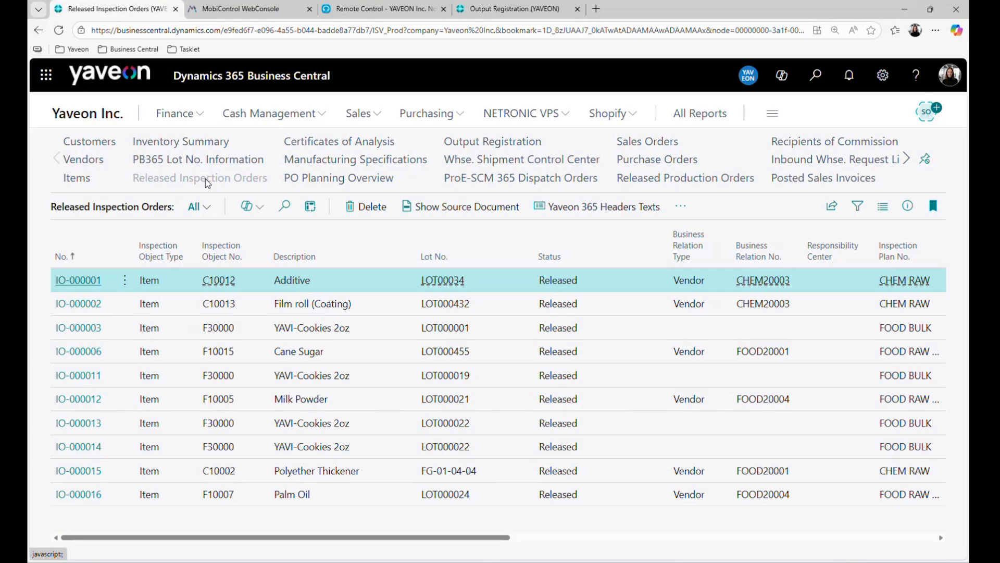
click(203, 214)
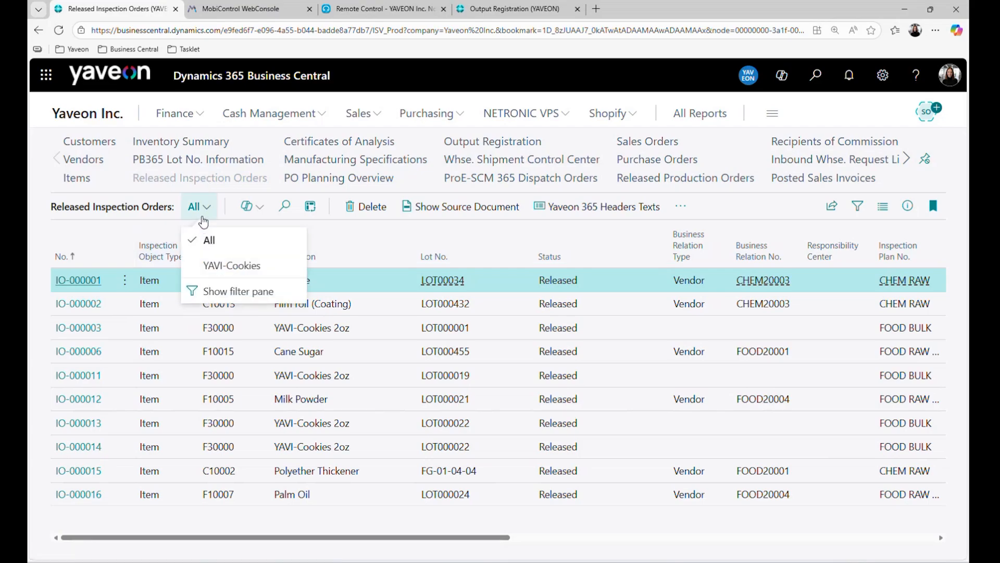
click(219, 264)
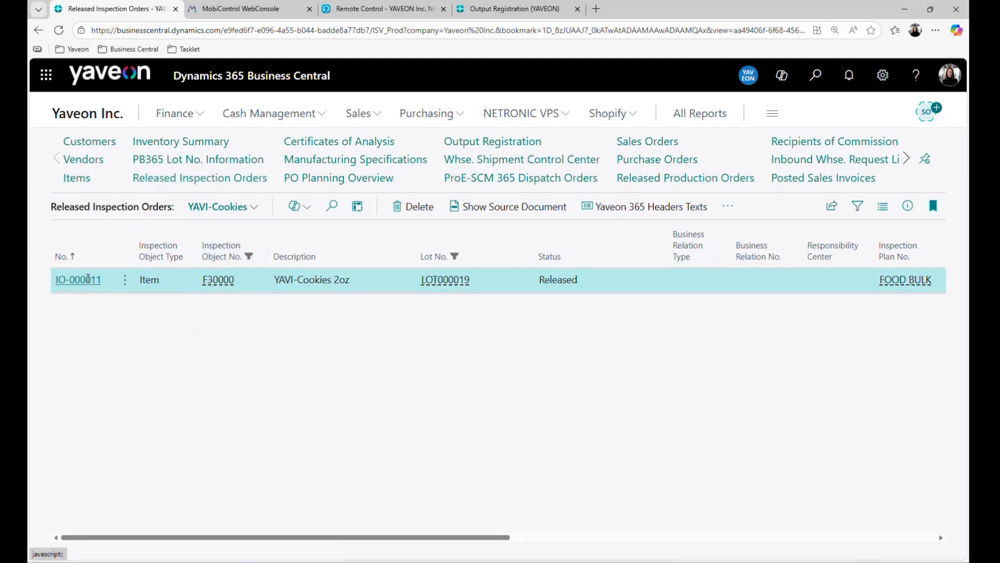
click(88, 280)
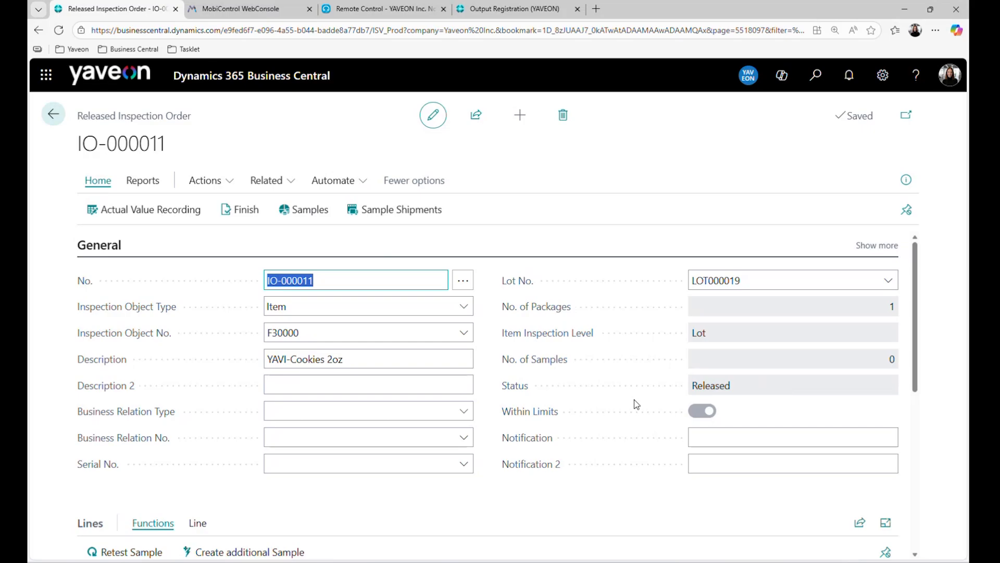
- Examine the order's inspection features, including their data types, units of measure and the Calories calculation formula
mouse_move(518, 414)
scroll(479, 493, down, 4)
scroll(493, 431, down, 5)
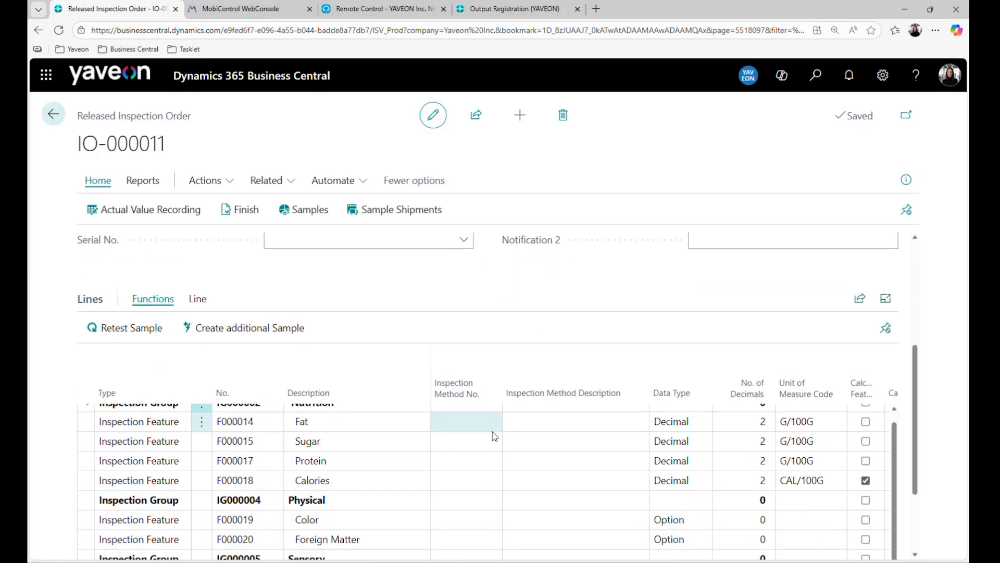
scroll(500, 399, up, 1)
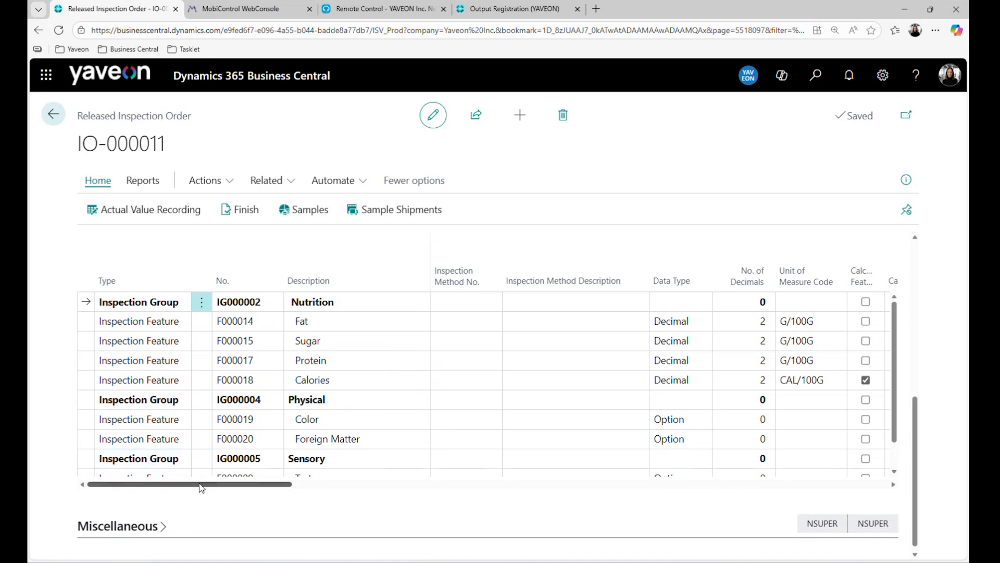
drag(201, 487, 253, 492)
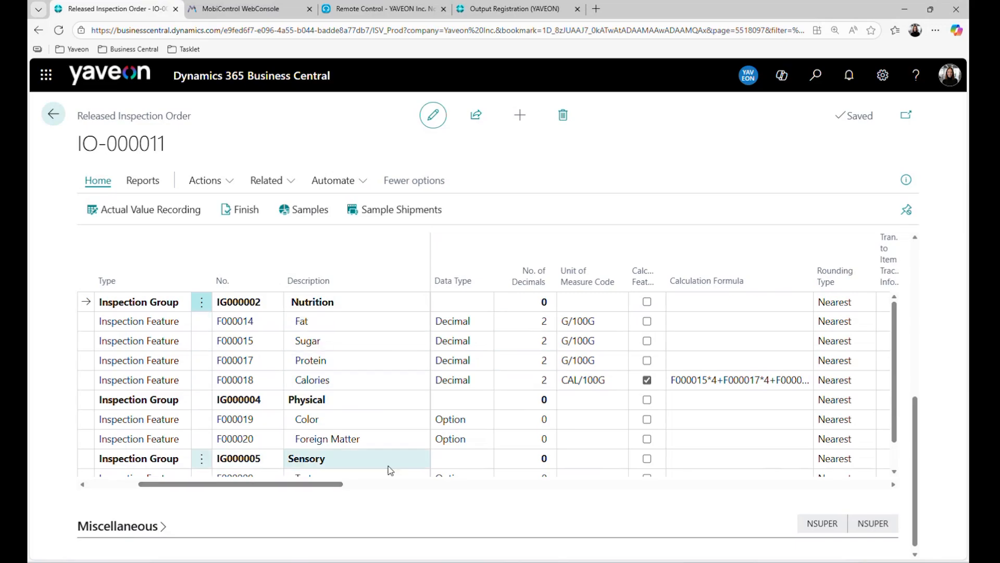
- Examine the target values and the lower and upper tolerance limits of the inspection features
drag(334, 491, 471, 492)
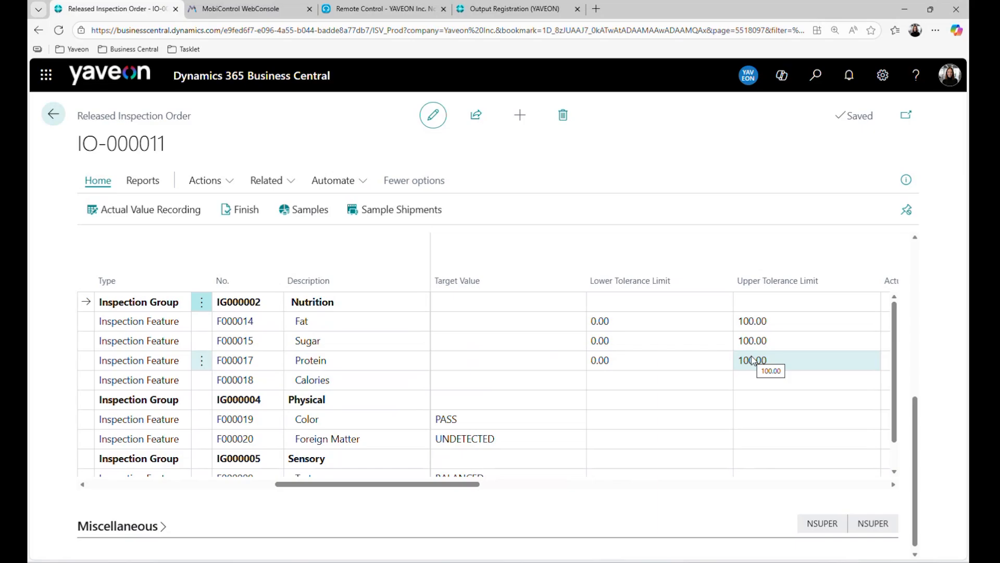
click(620, 323)
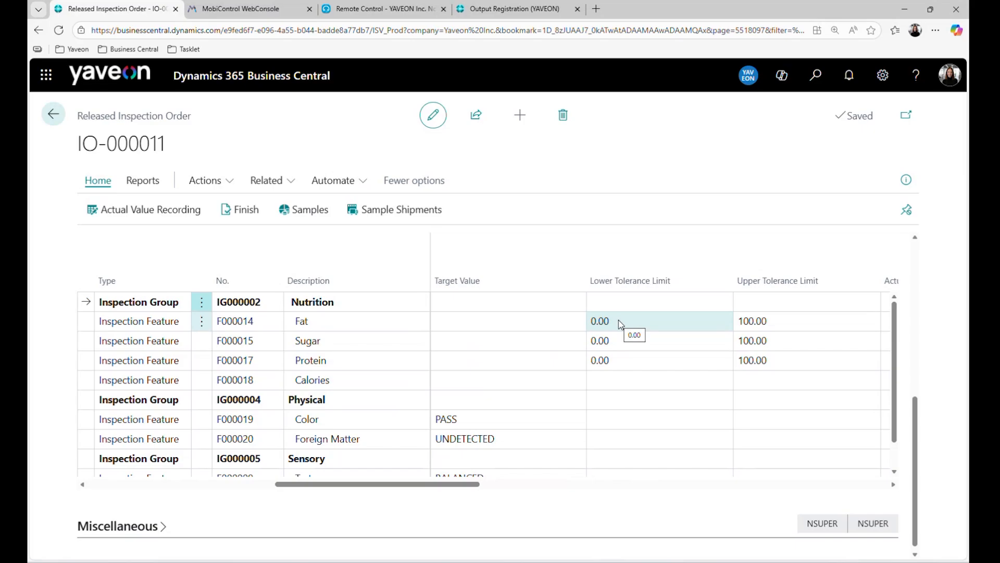
click(547, 344)
scroll(547, 346, down, 1)
click(550, 349)
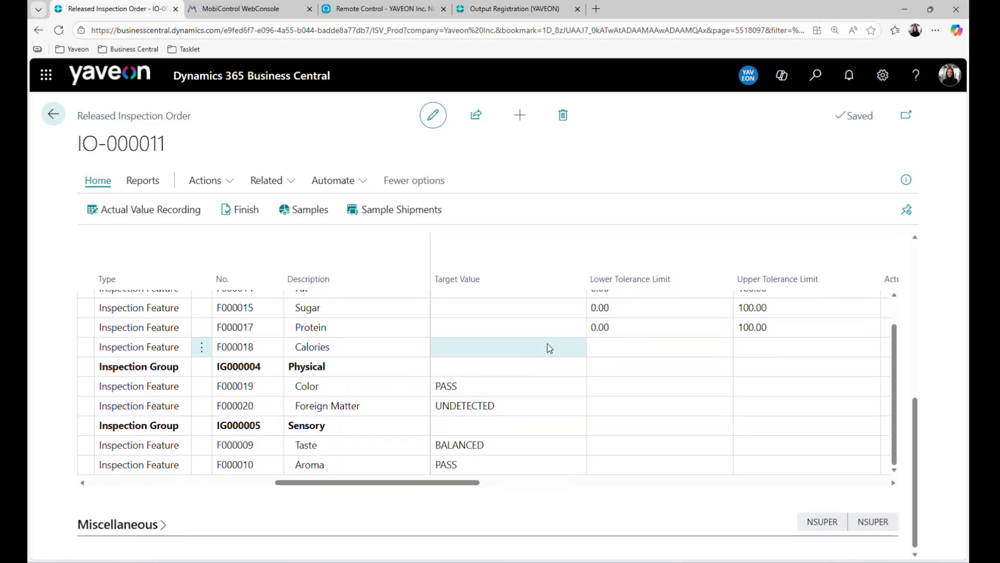
scroll(550, 348, down, 1)
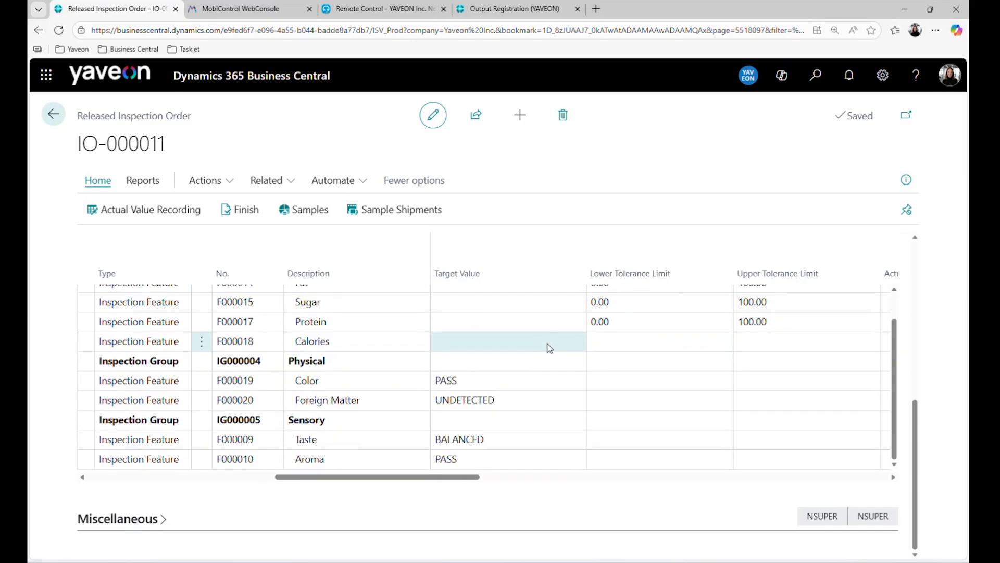
- Check which inspection features are set to transfer to the item tracking information
drag(350, 481, 166, 488)
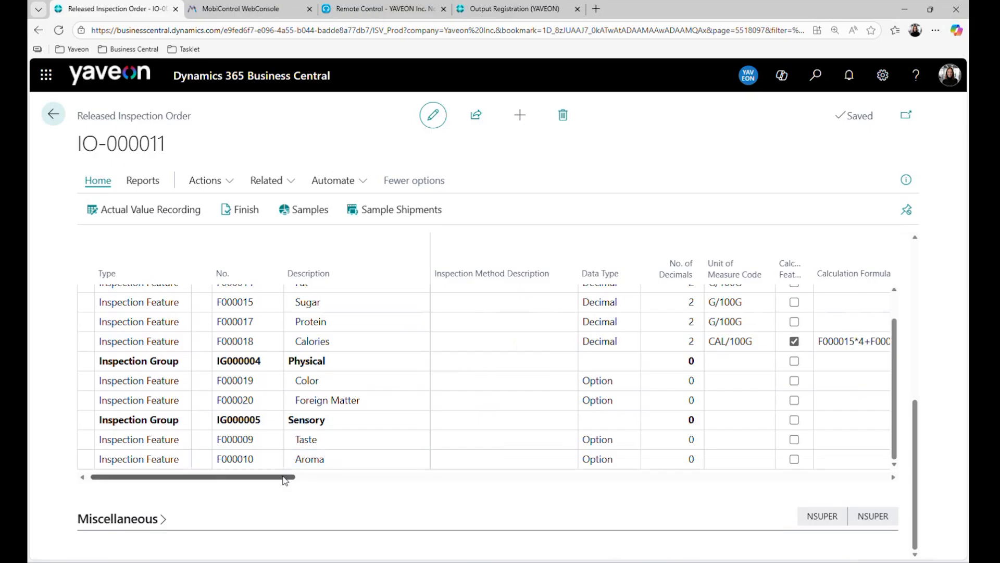
drag(285, 480, 427, 496)
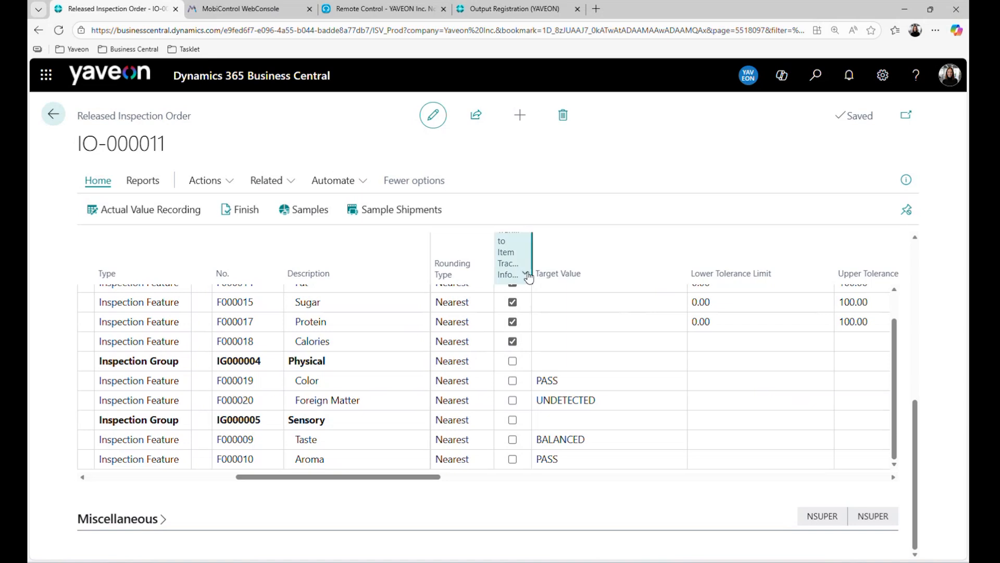
scroll(504, 394, up, 1)
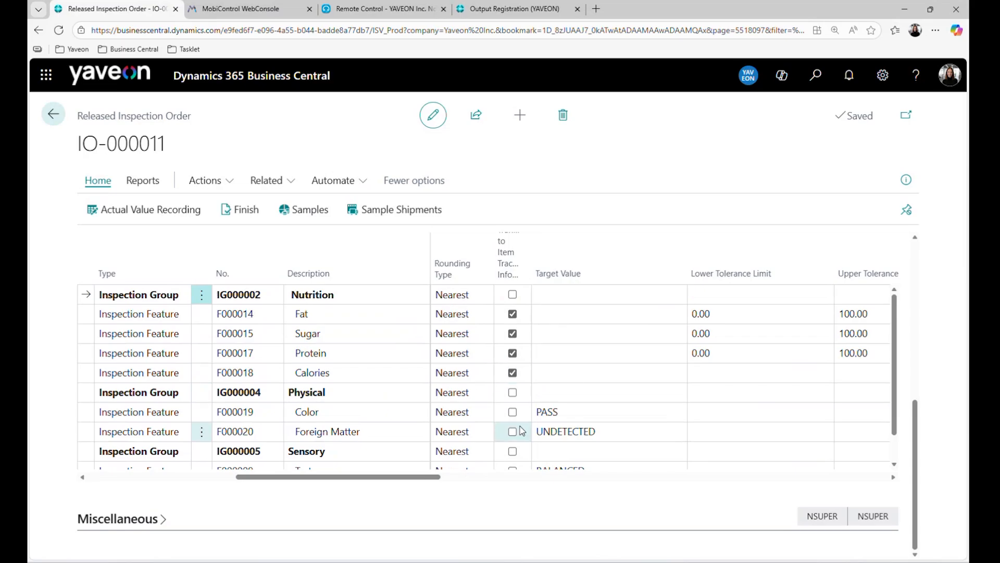
- Open the actual value recording for the Nutrition inspection group IG000002
scroll(521, 430, up, 4)
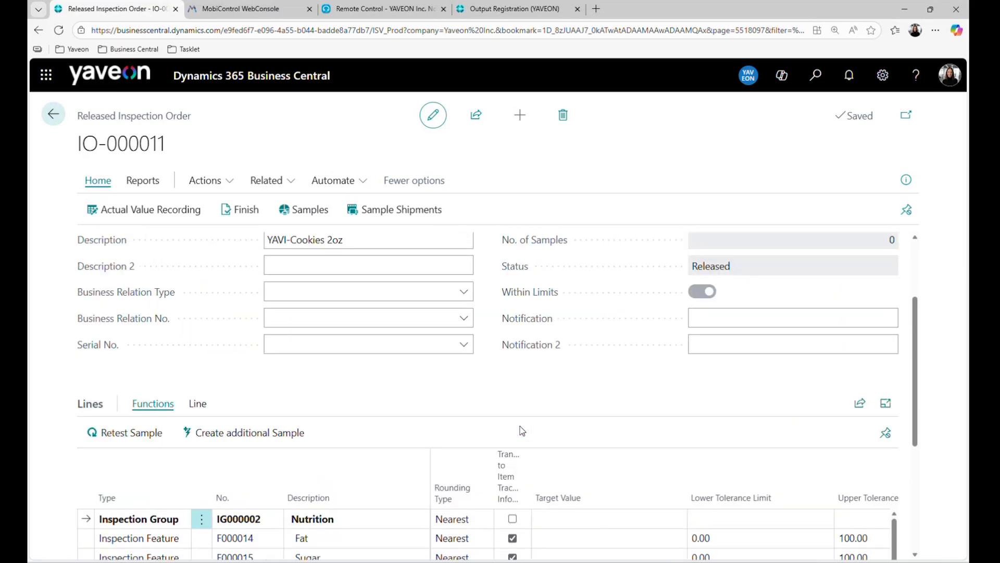
scroll(521, 431, up, 2)
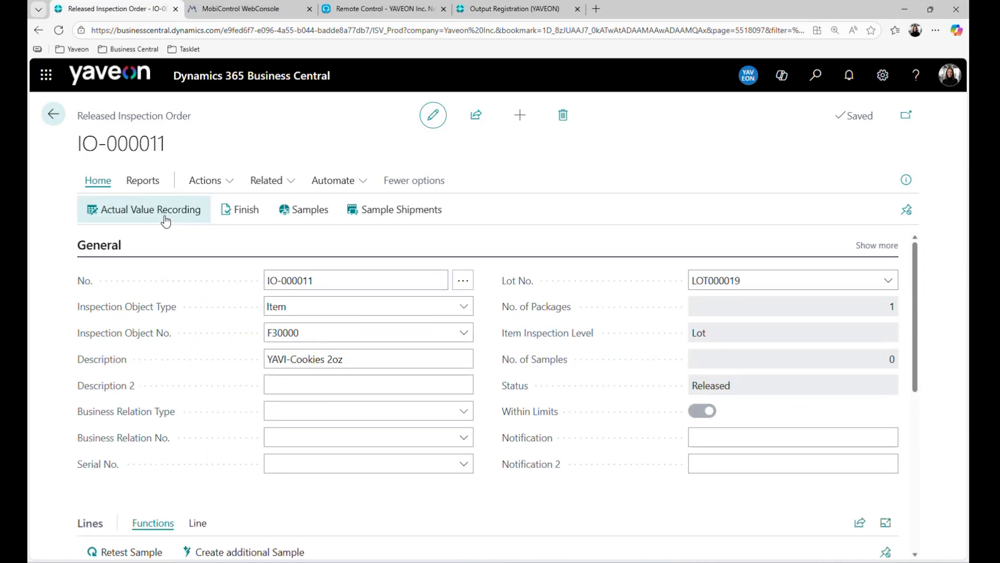
click(166, 221)
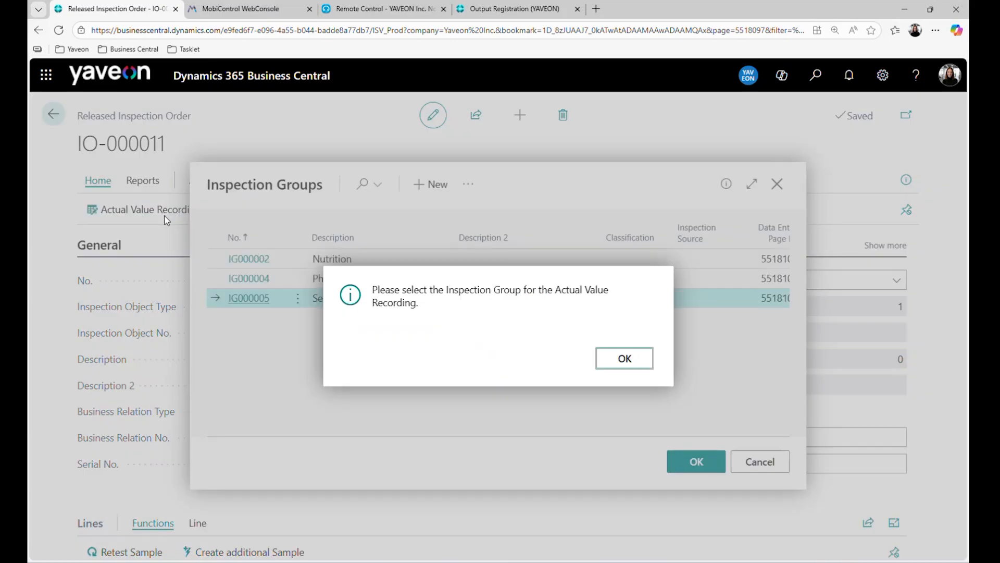
click(624, 359)
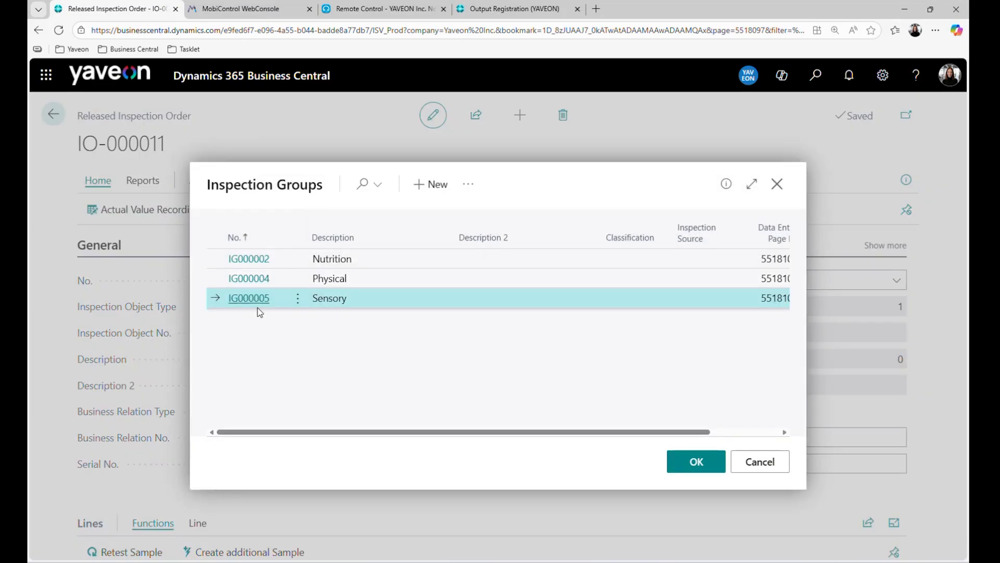
click(254, 263)
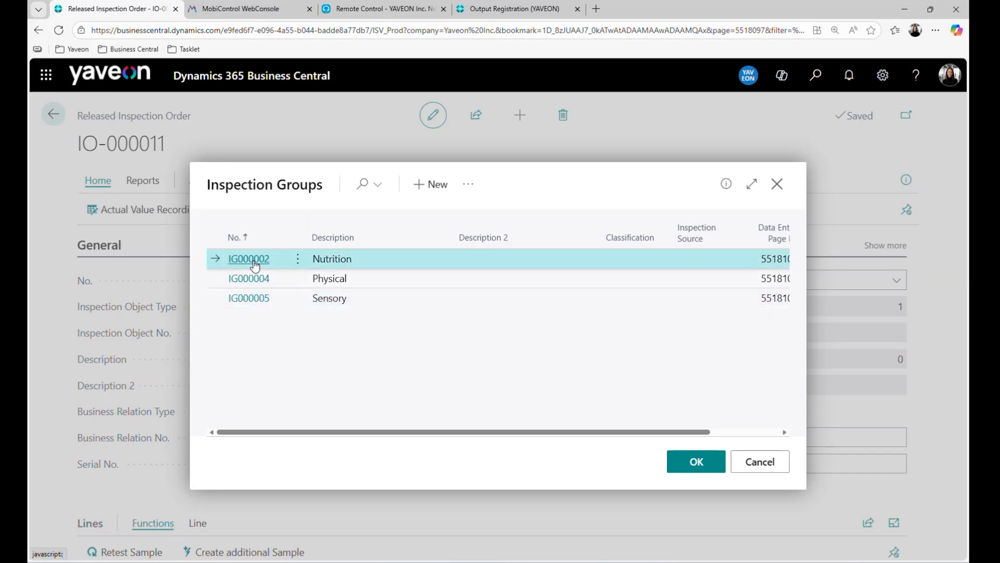
click(255, 261)
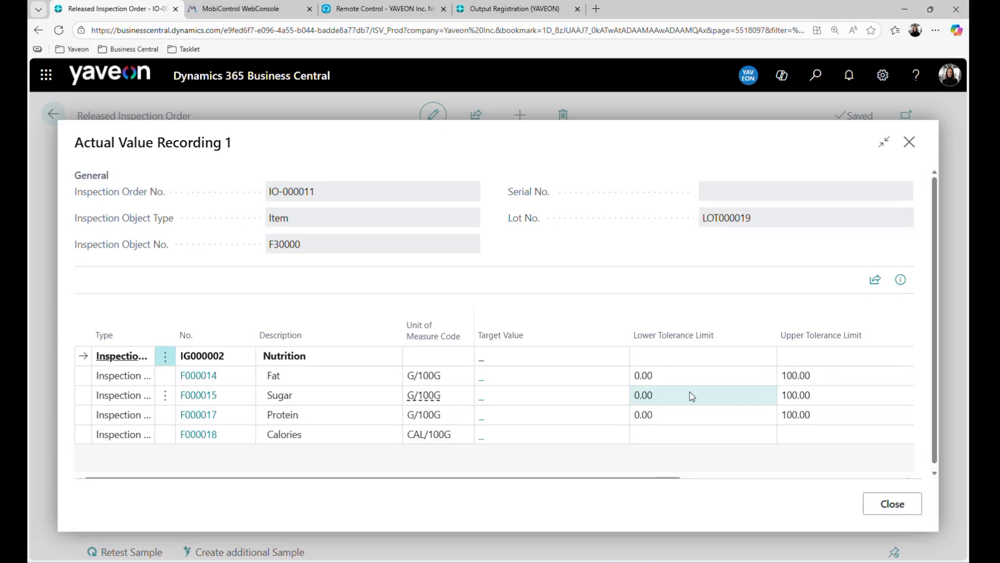
- Record actual values of 30 for Fat, 30 for Sugar and 35 for Protein, and close the Nutrition recording
drag(663, 479, 772, 475)
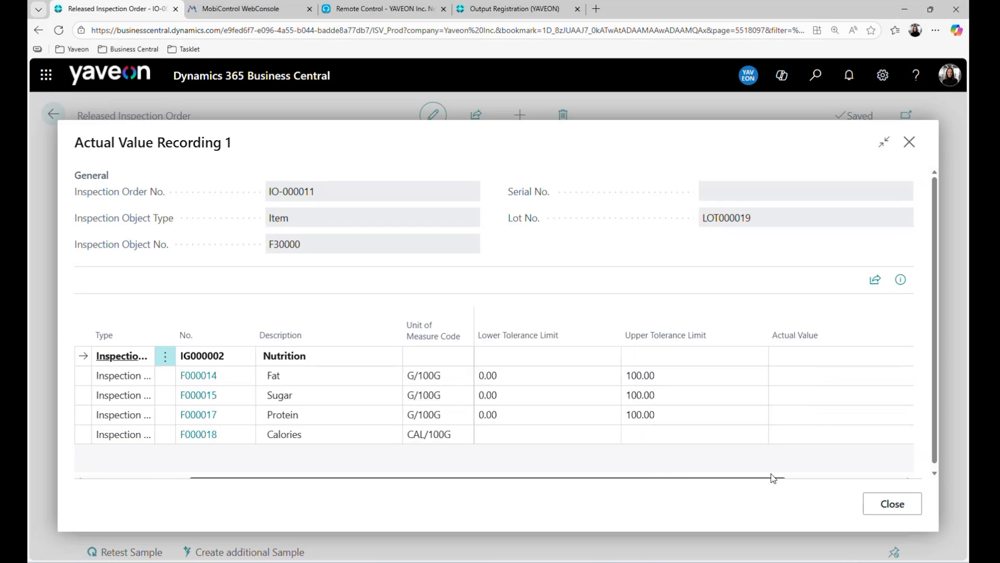
click(804, 376)
text(30)
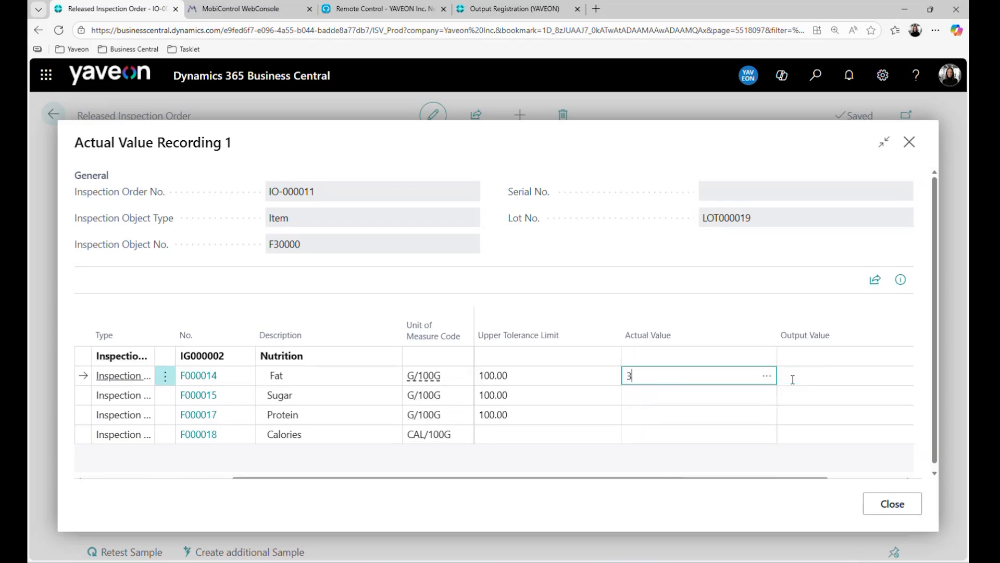
key(Return)
text(30)
key(Return)
text(35)
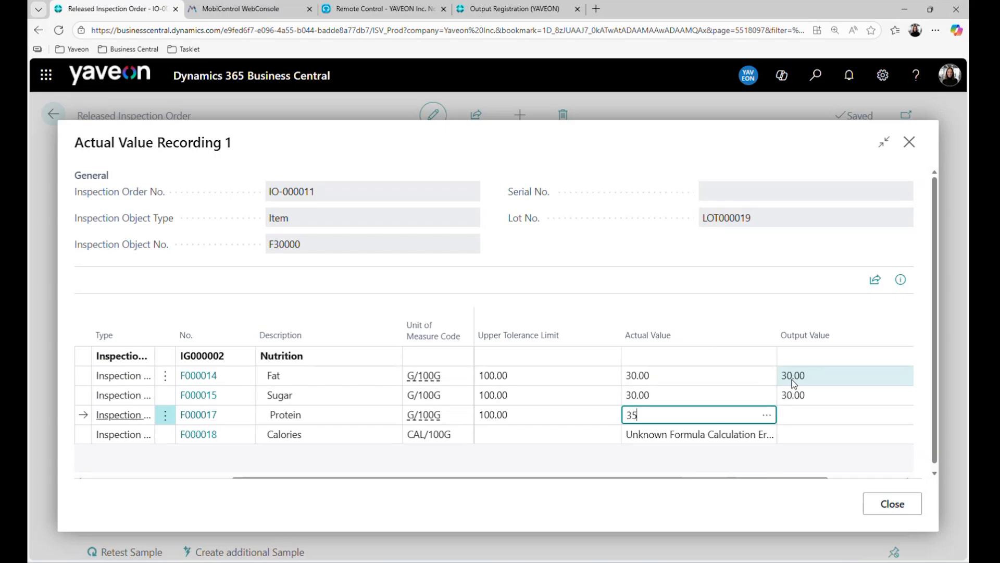
key(Return)
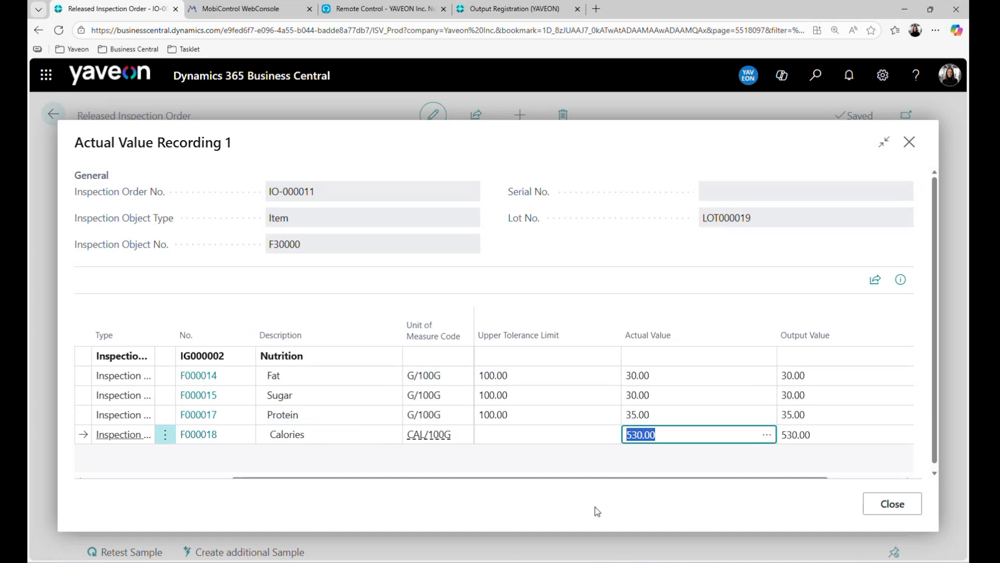
drag(590, 479, 380, 486)
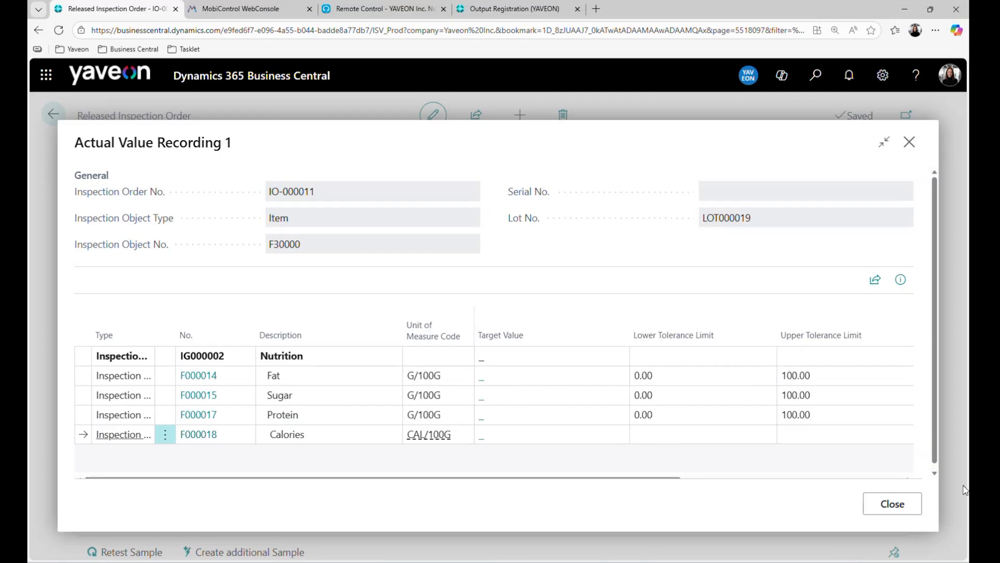
click(901, 509)
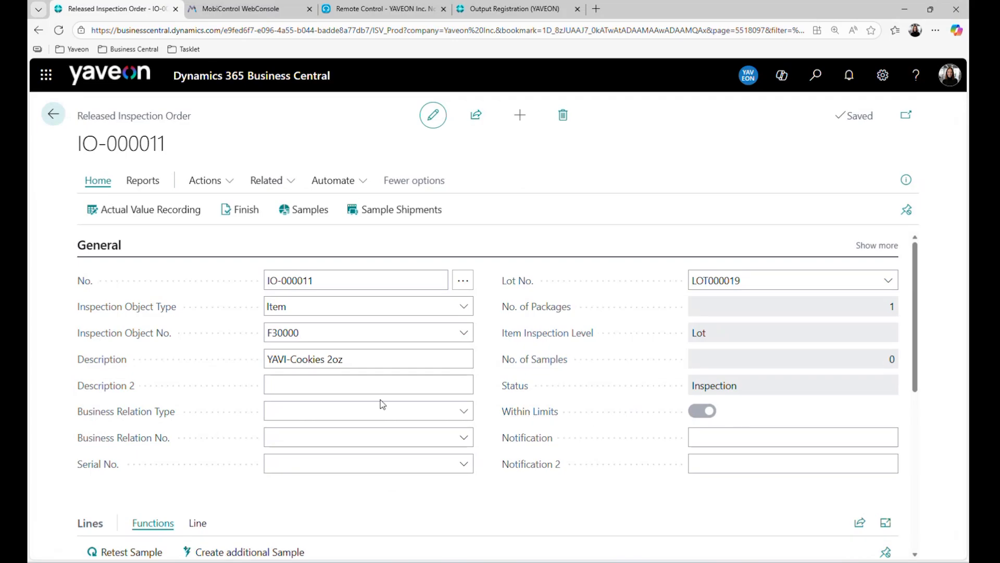
- Open the actual value recording for the Physical inspection group IG000004
click(153, 211)
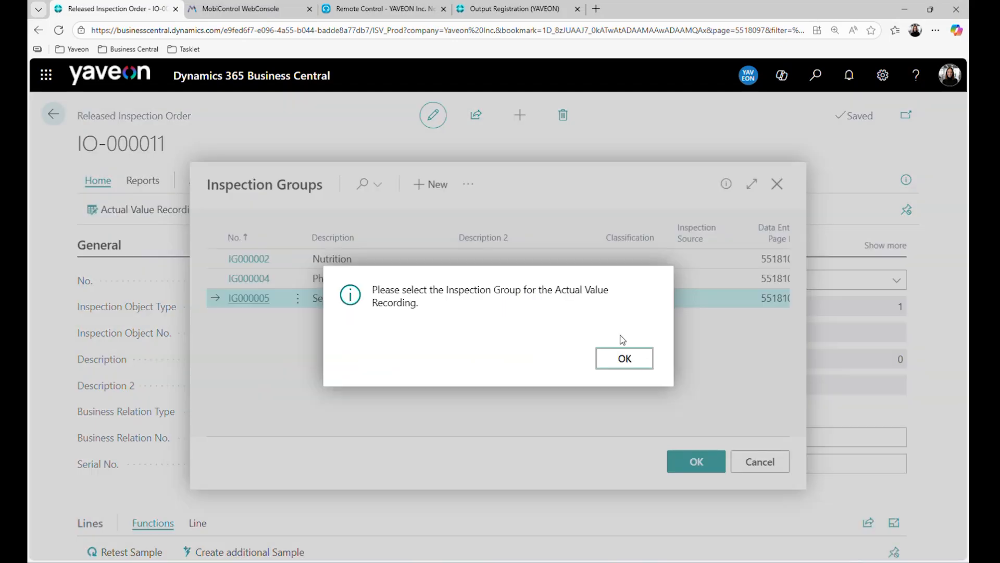
click(625, 358)
click(253, 281)
click(705, 465)
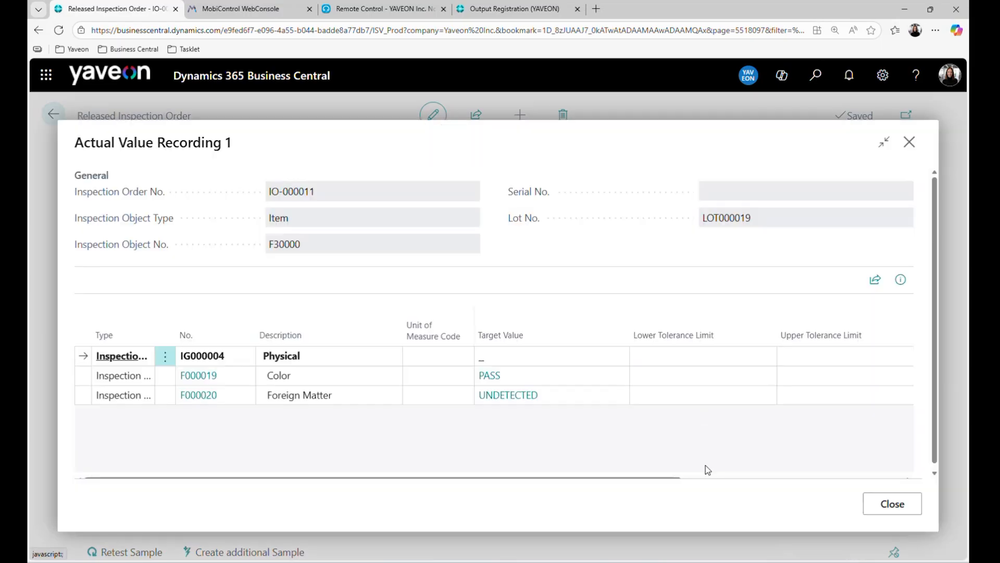
- Record the actual values PASS for Color and DETECTED for Foreign Matter, and close the Physical recording
drag(568, 479, 742, 480)
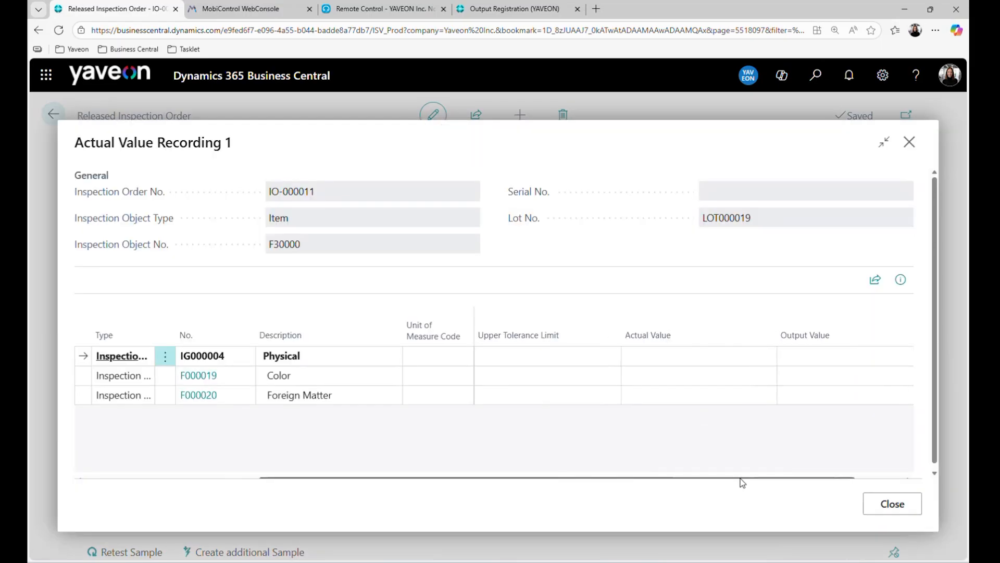
click(746, 377)
click(768, 380)
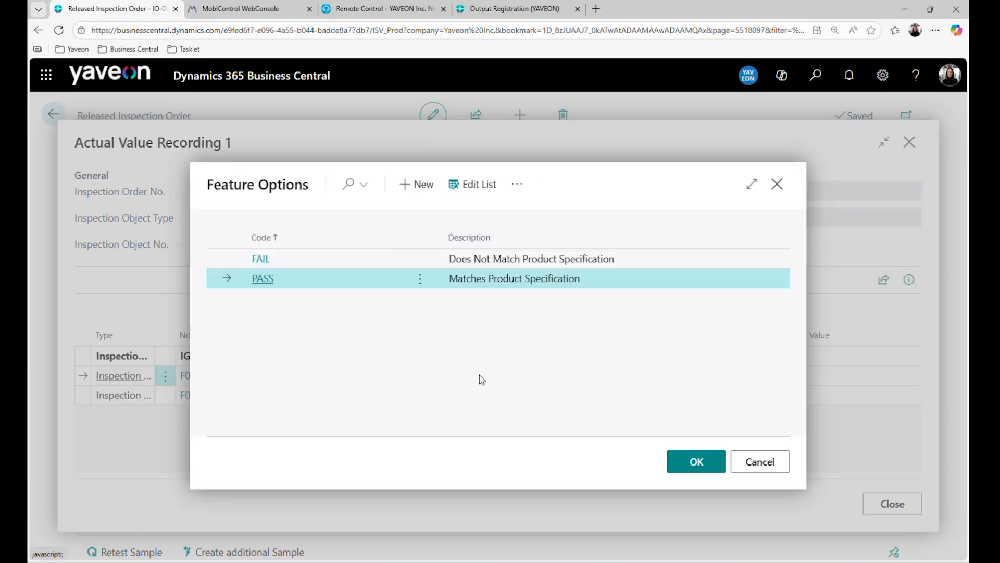
click(696, 461)
click(770, 401)
click(768, 397)
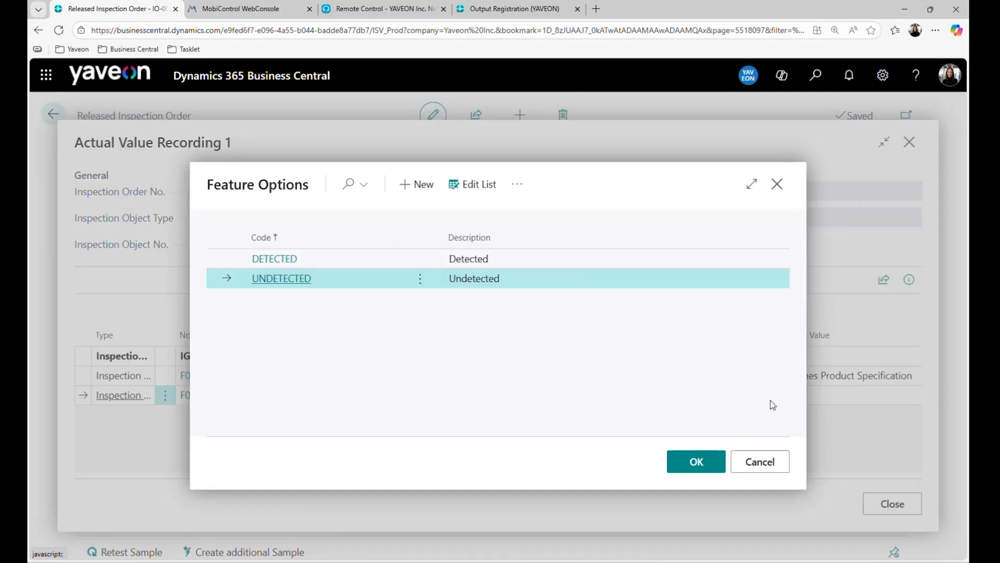
click(324, 265)
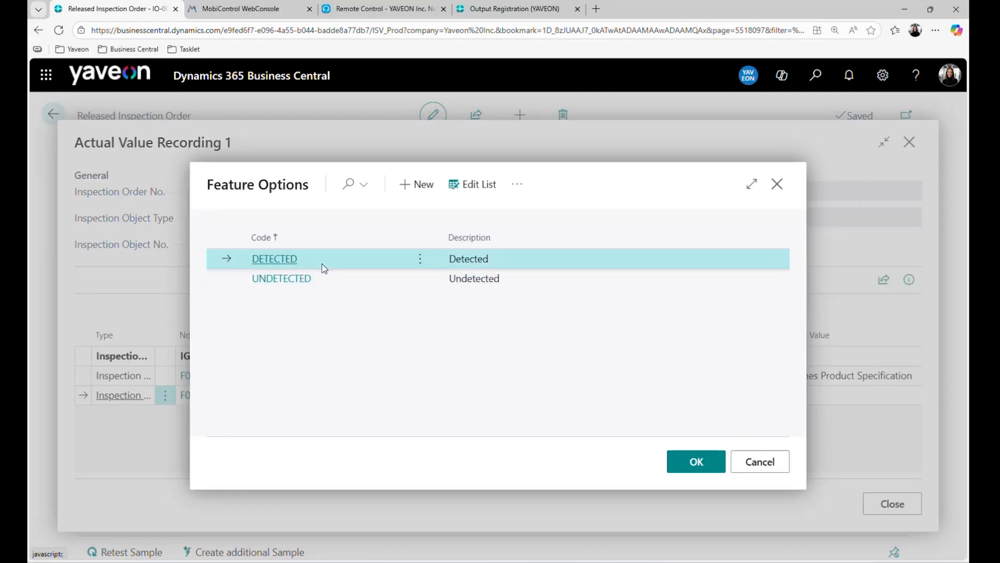
click(693, 464)
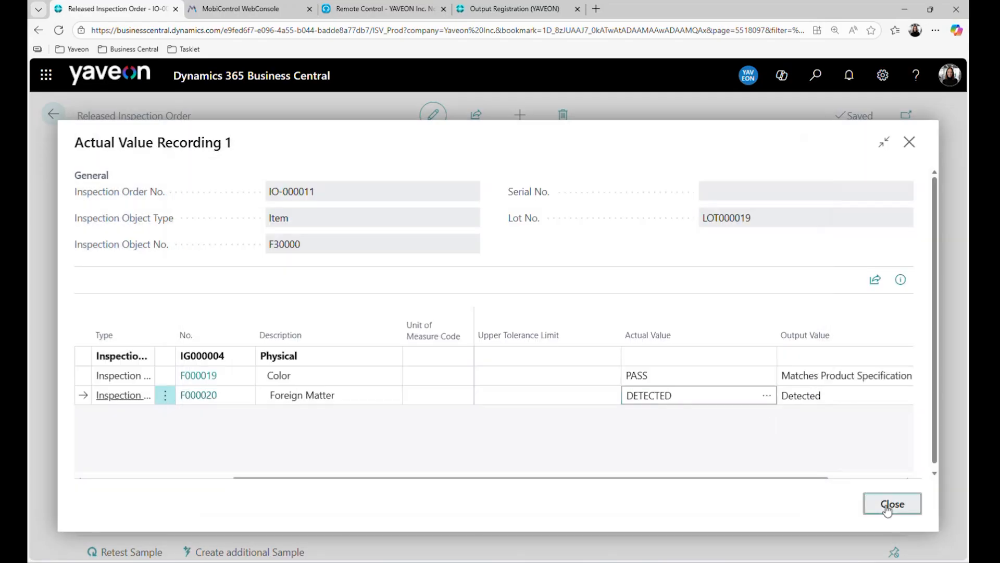
click(887, 504)
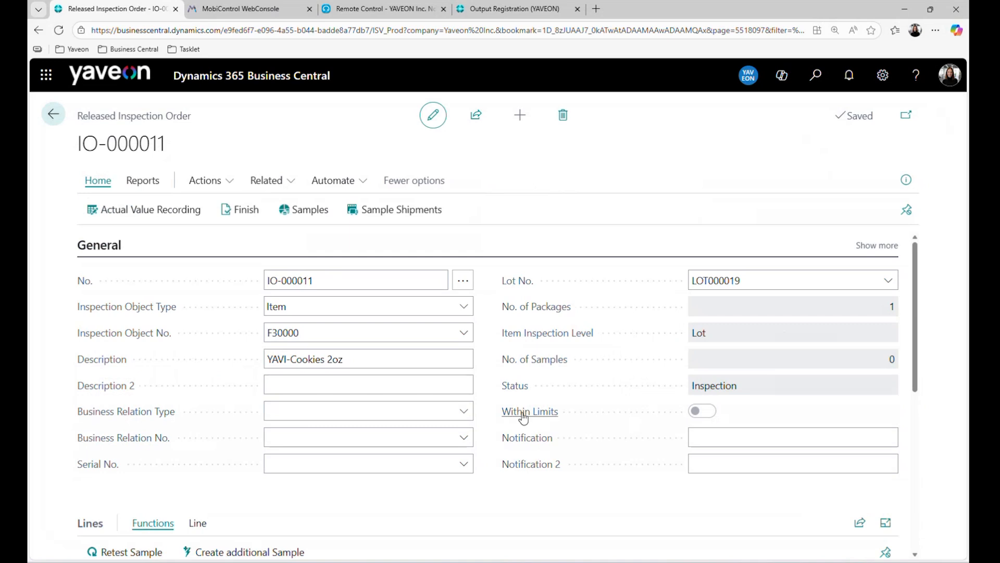
- Open the actual value recording for the Sensory inspection group IG000005
mouse_move(521, 414)
click(160, 218)
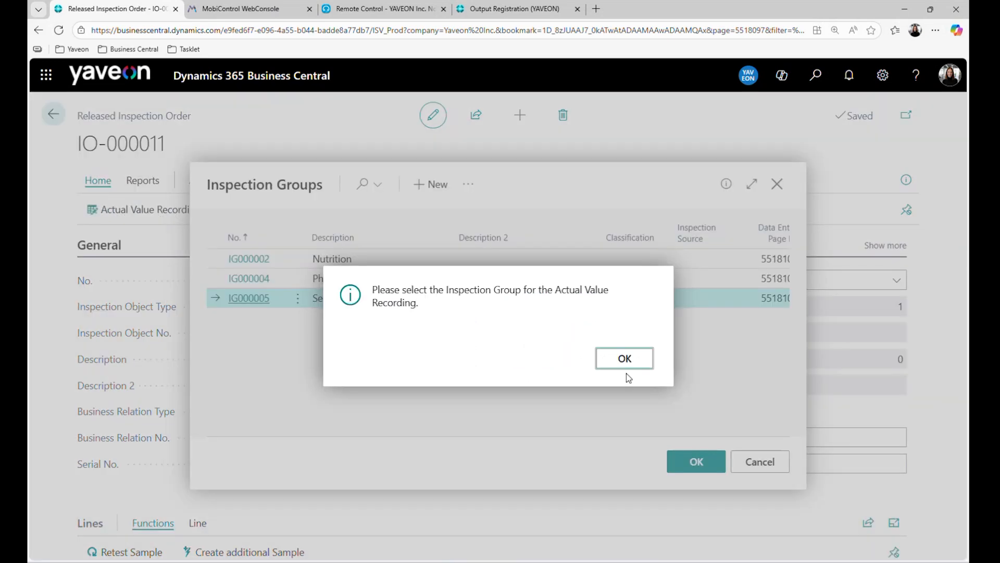
click(625, 360)
click(696, 461)
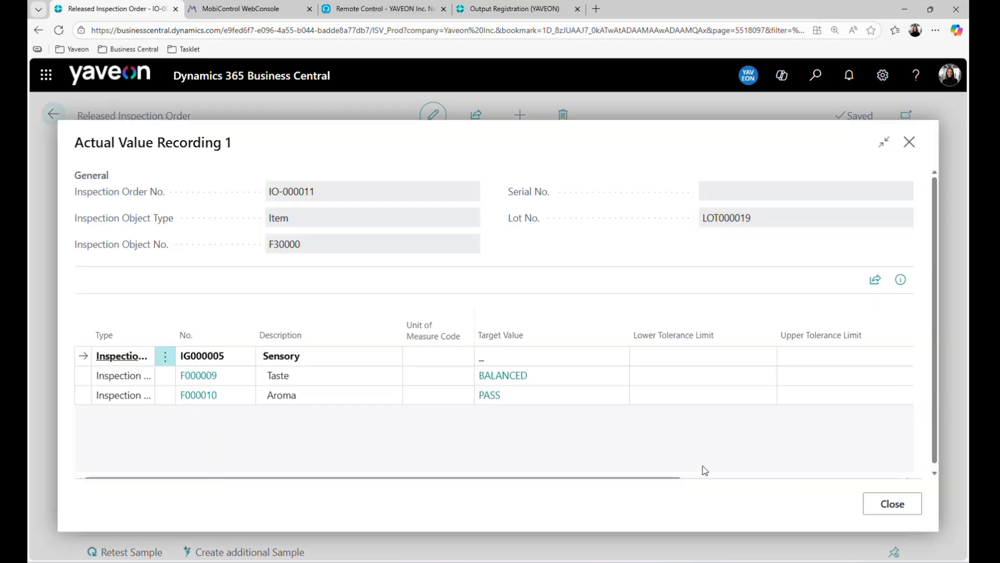
- Record the actual values BALANCED for Taste and PASS for Aroma, and close the Sensory recording
drag(665, 478, 848, 478)
click(769, 377)
click(770, 378)
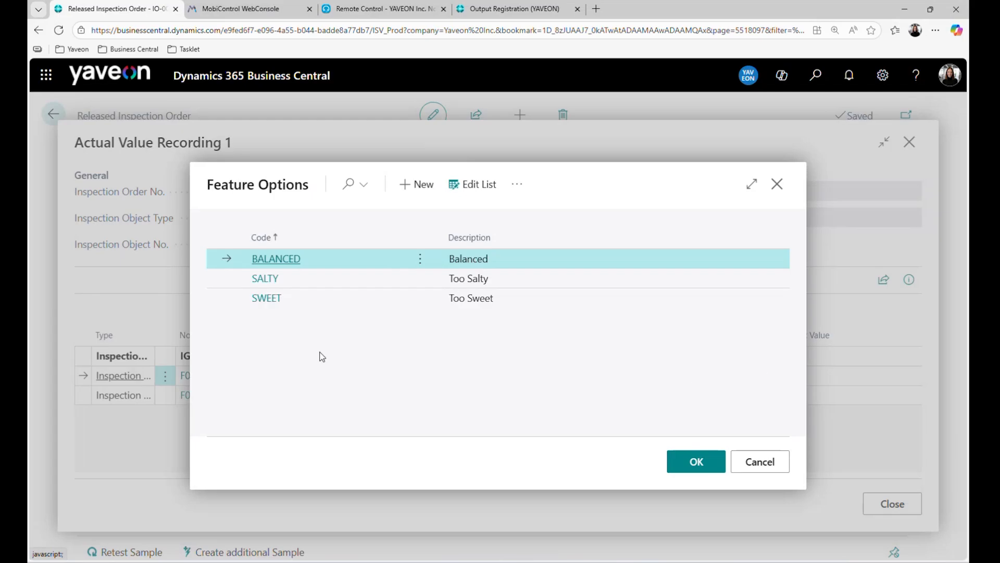
click(715, 464)
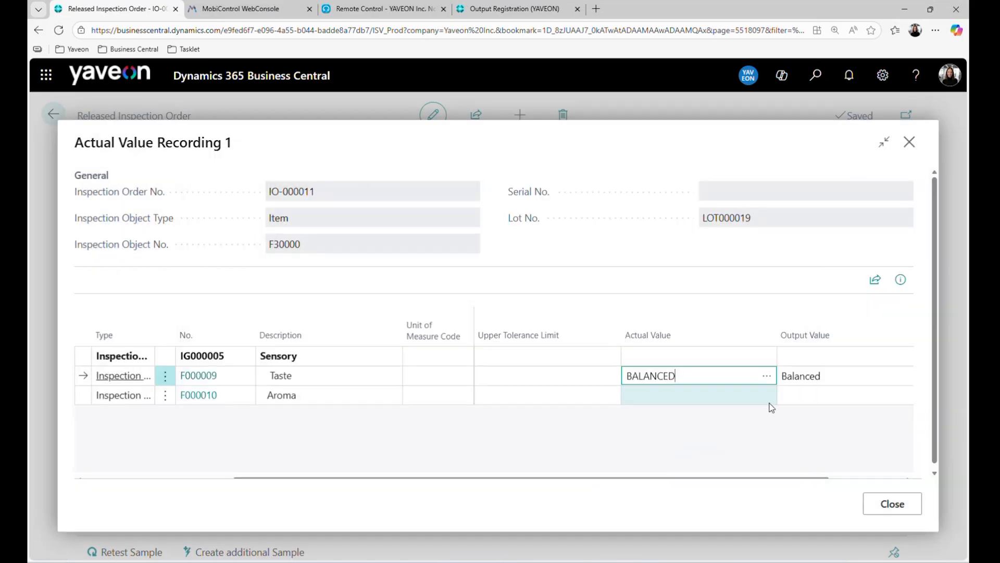
click(771, 399)
click(771, 399)
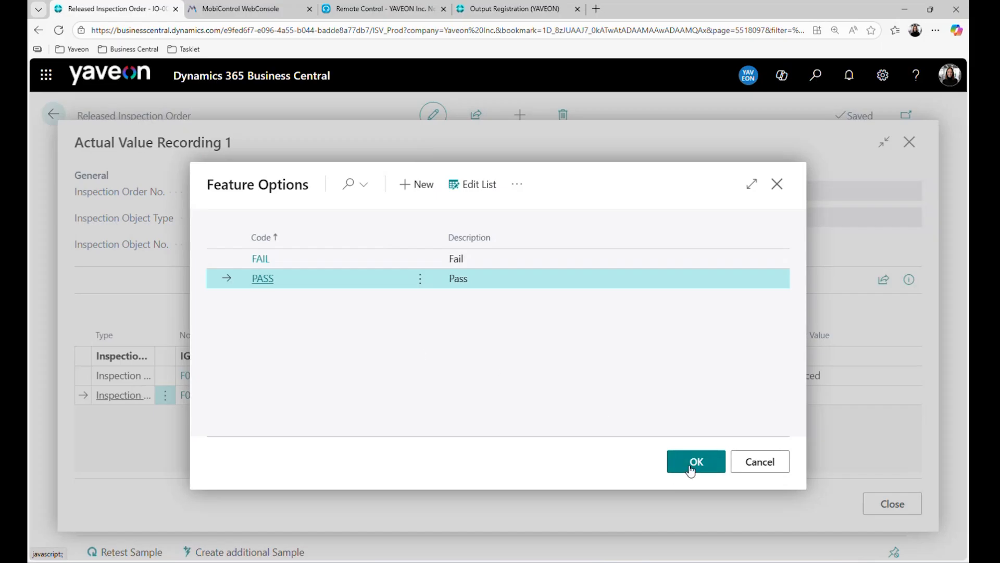
click(693, 462)
click(894, 504)
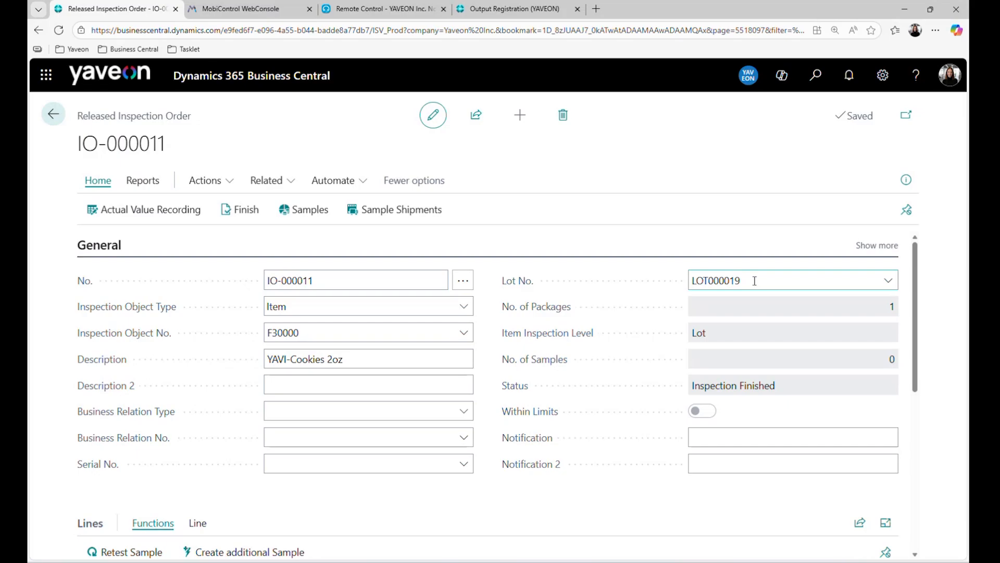
- Change the status of inspection order IO-000011 to Finished and decline opening the finished order
click(245, 211)
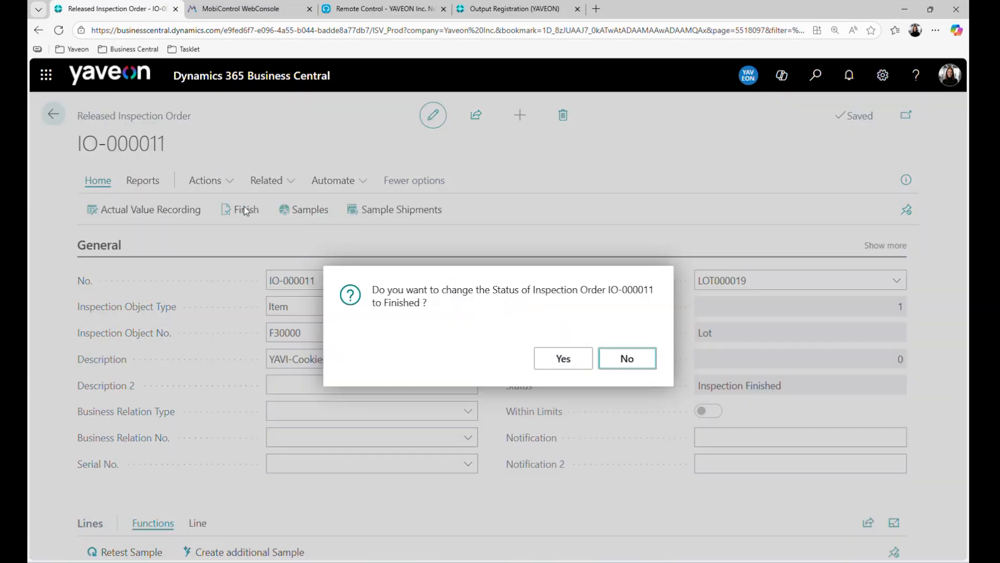
click(569, 359)
click(569, 360)
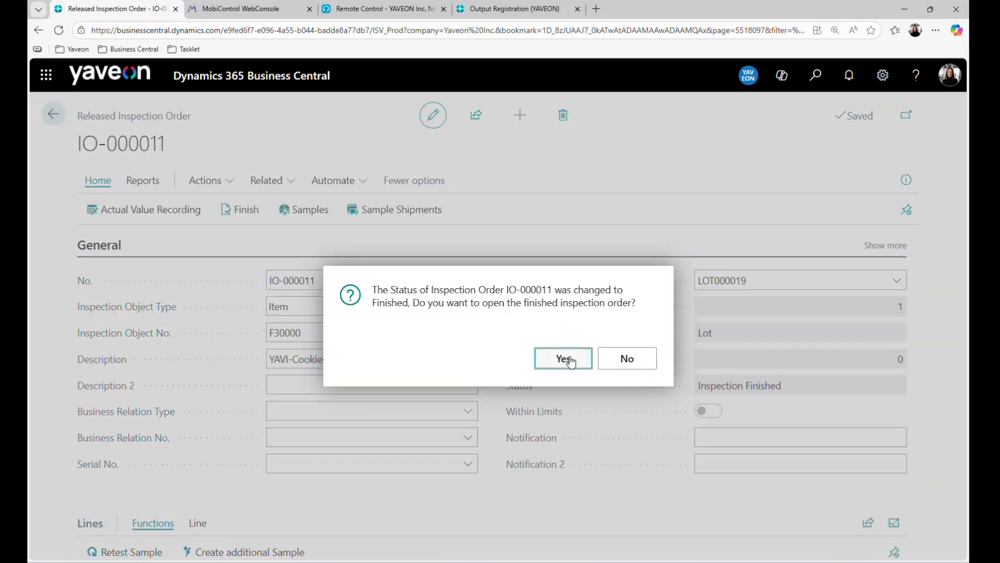
click(631, 359)
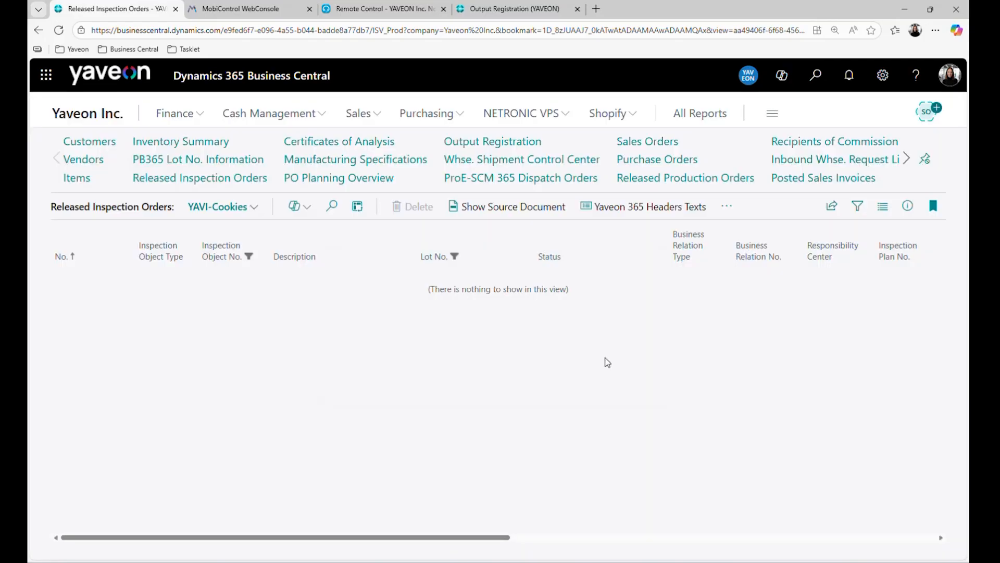
- Open the Inventory Summary and apply the Yavi-Cookie view
click(183, 140)
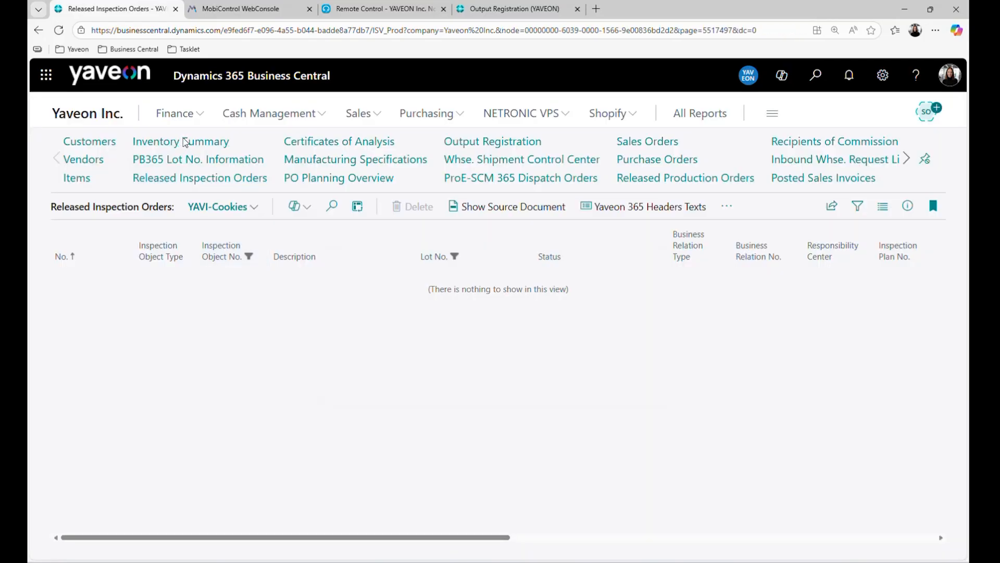
click(165, 207)
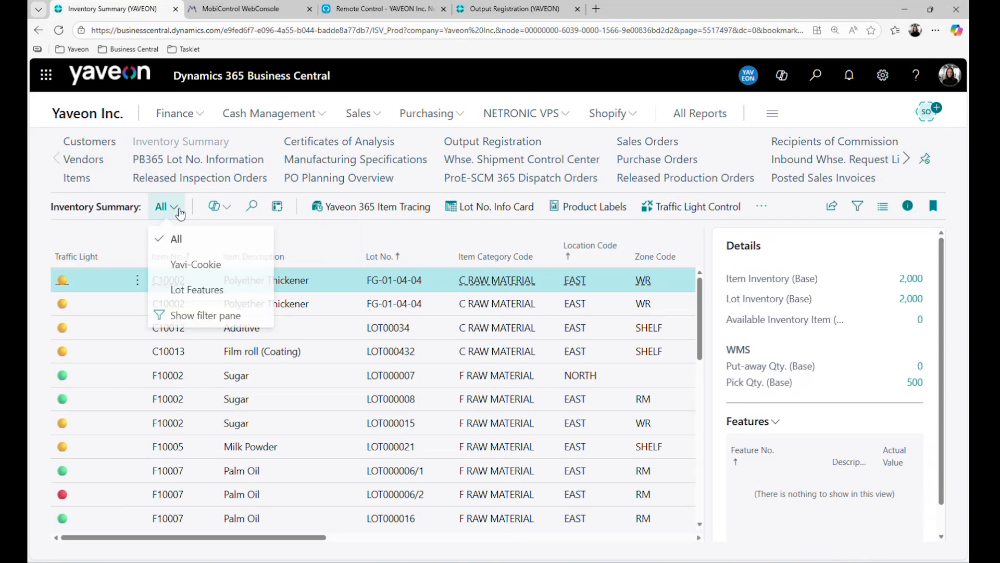
click(182, 266)
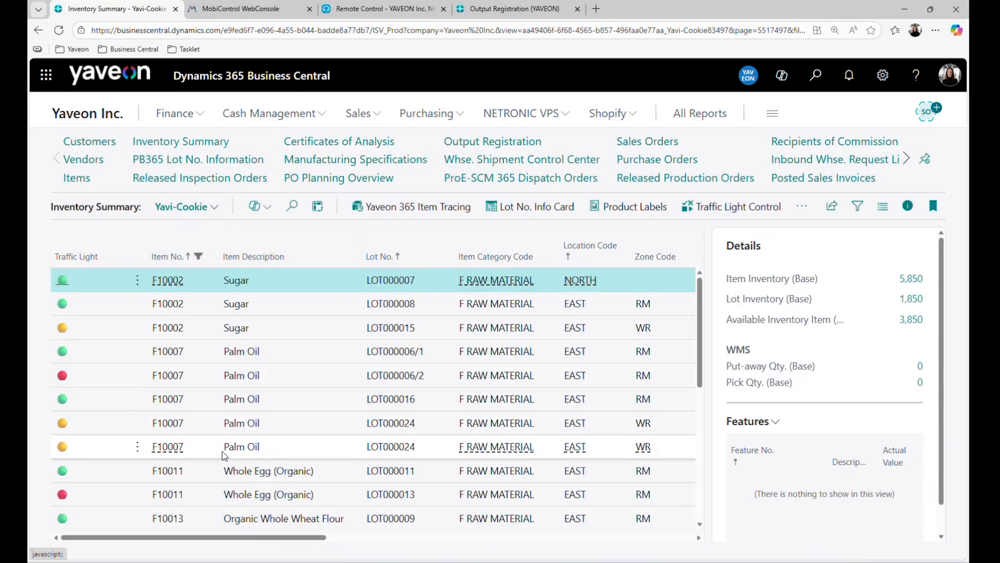
- Select the YAVI-Cookies 2oz entry for LOT000019 and check its traffic light, features, load carrier and status
scroll(224, 455, down, 1)
click(293, 492)
scroll(302, 494, down, 3)
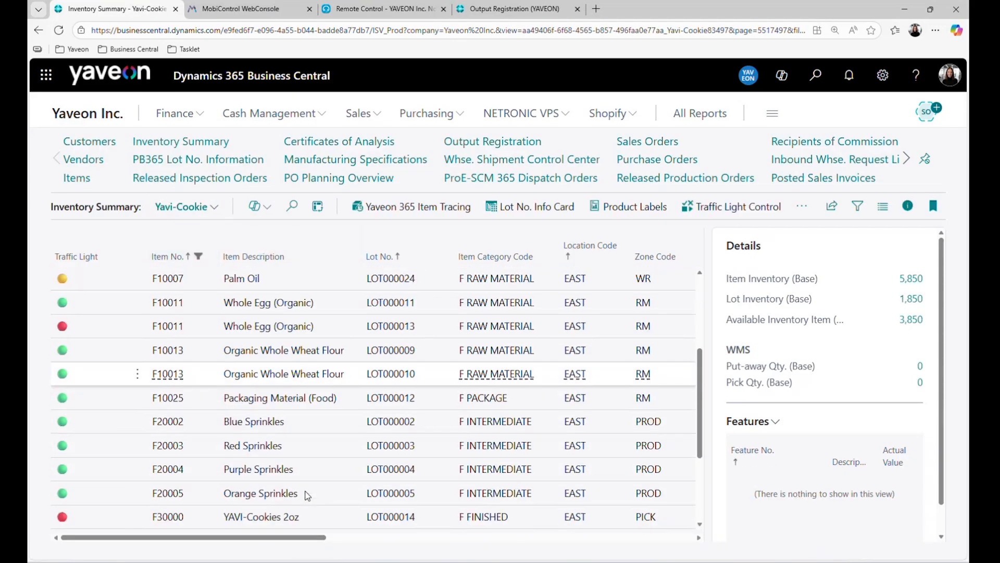
click(71, 456)
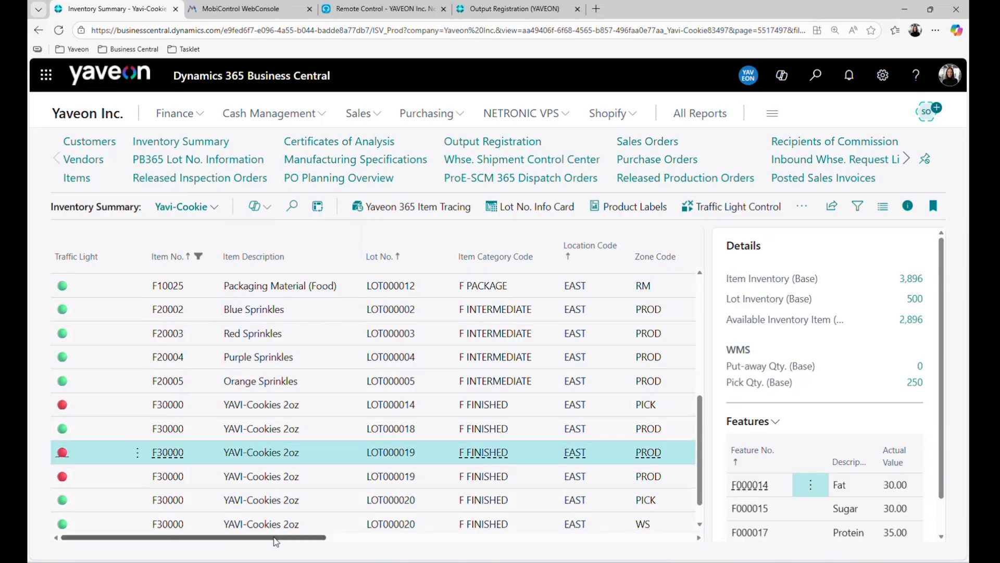
drag(275, 538, 566, 539)
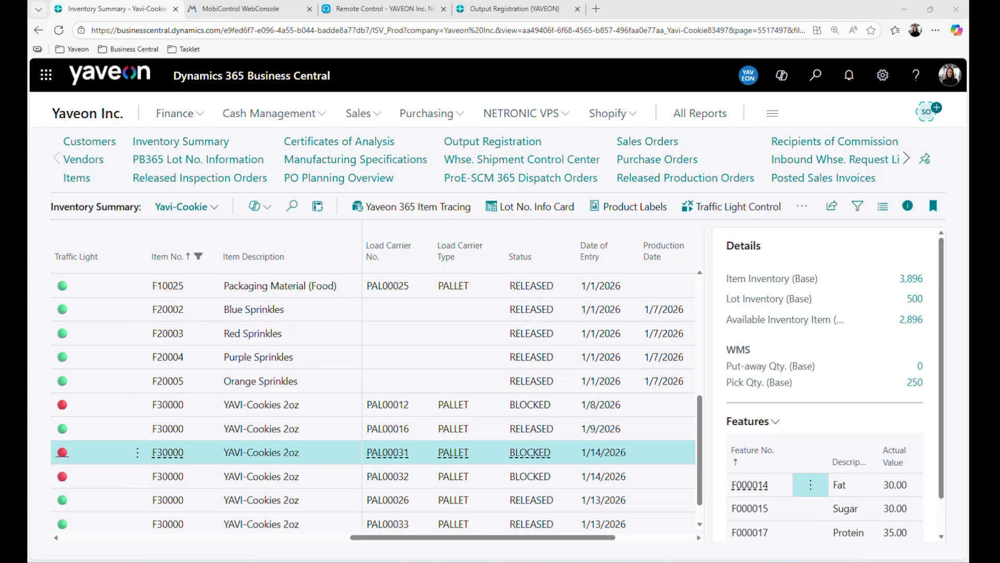
- Open certificate of analysis COA-000001 and review its general data, inspection lines and electronic signature details
click(315, 141)
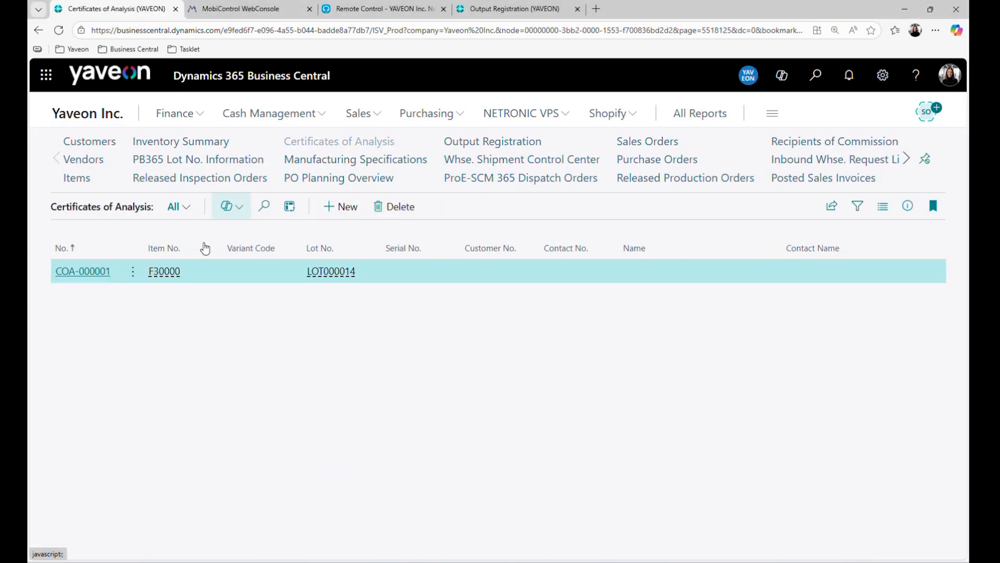
click(97, 272)
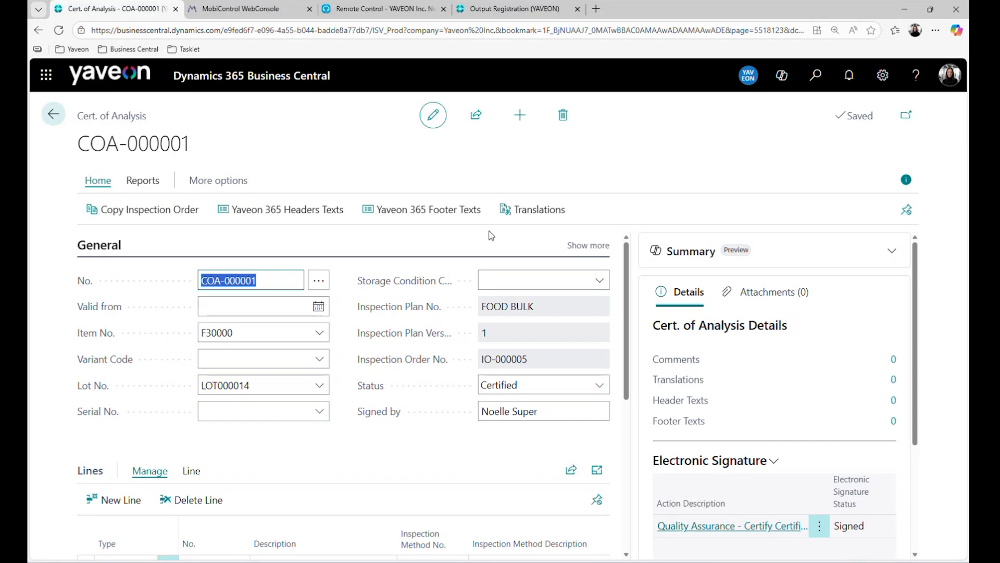
scroll(396, 432, down, 5)
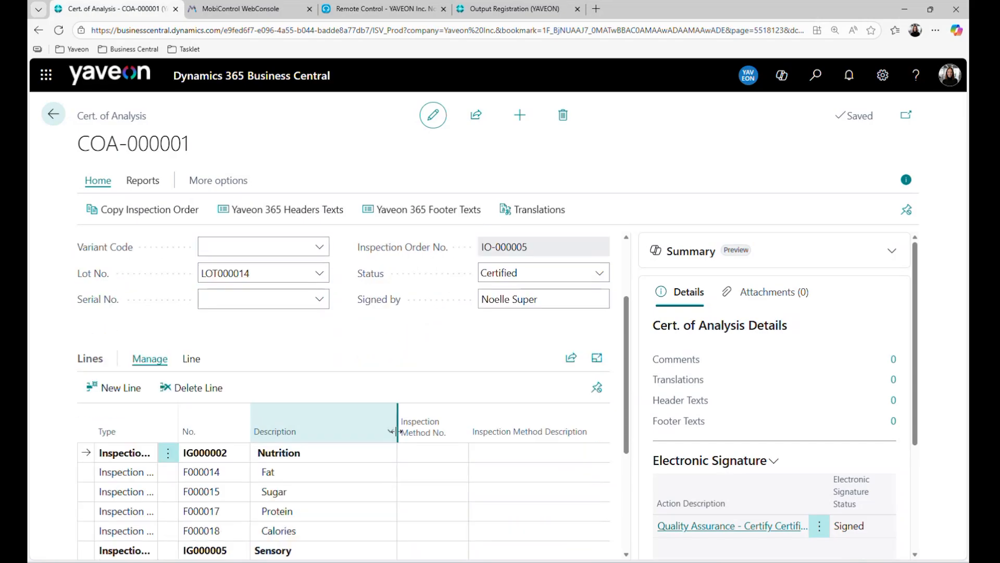
scroll(319, 371, up, 5)
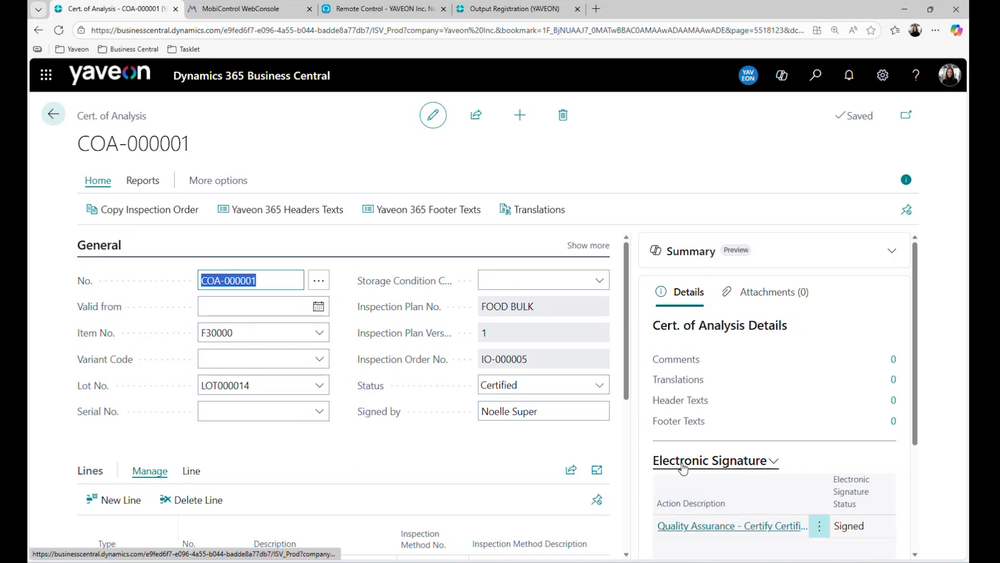
drag(632, 483, 594, 483)
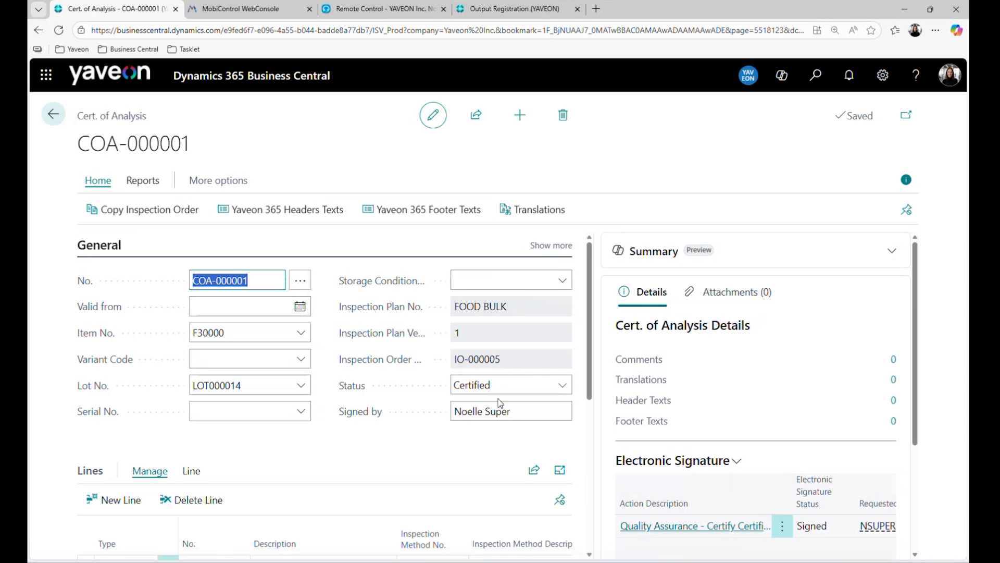
- Preview the Certificate of Analysis report for COA-000001 and enlarge it to 175% for reading
click(143, 180)
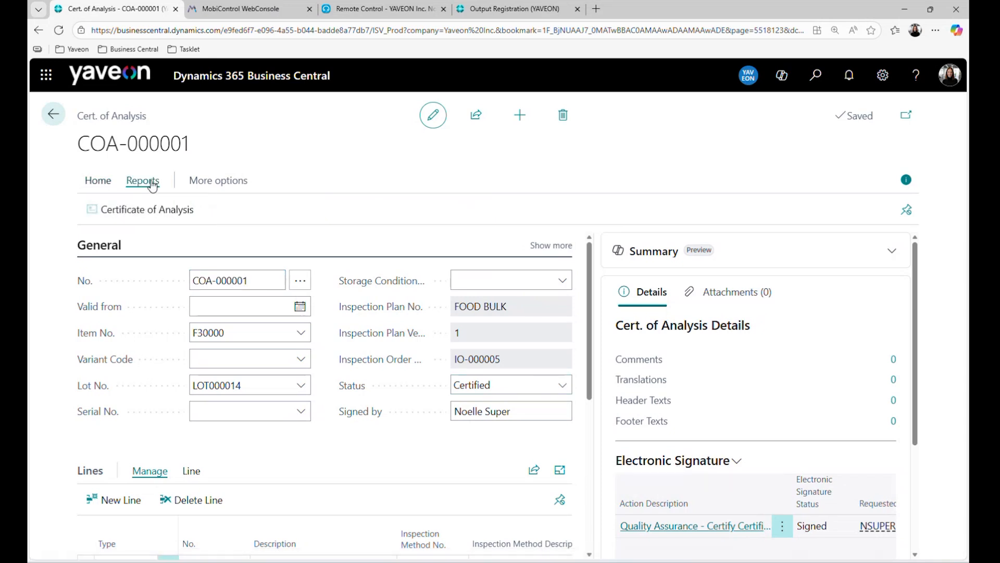
click(136, 208)
click(608, 504)
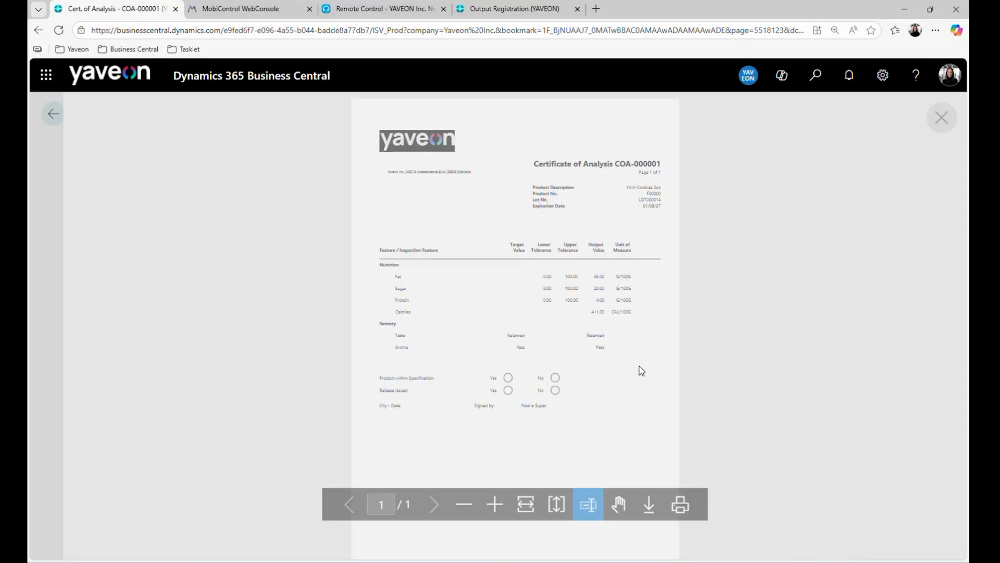
key(ctrl+plus)
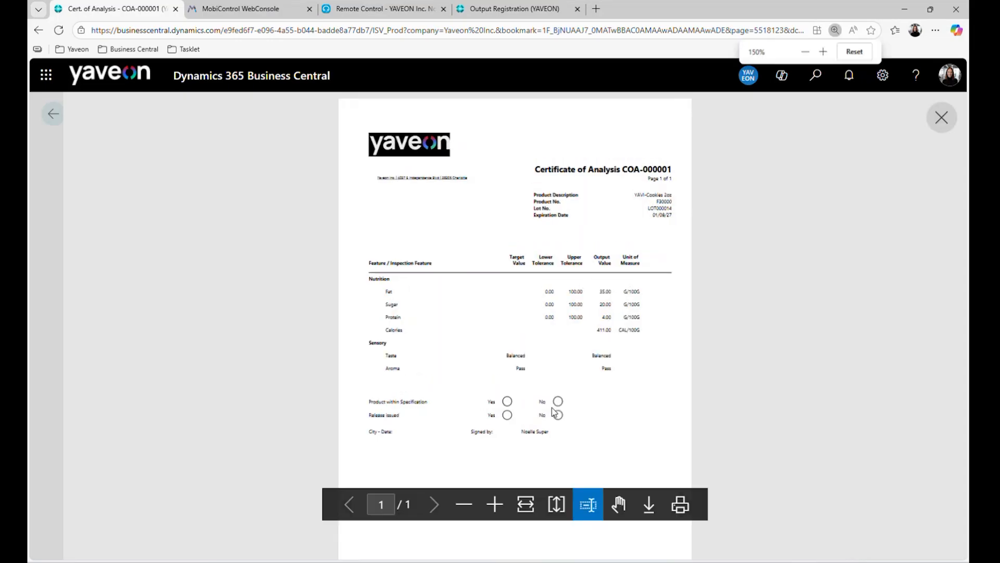
key(ctrl+plus)
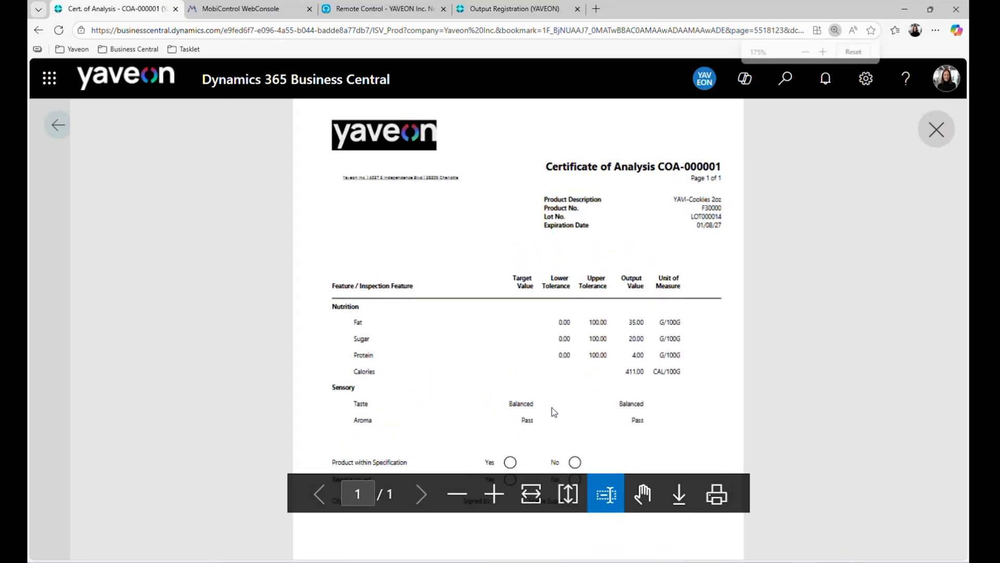
- Close the report preview, cancel the report request and return through the certificates list to the role center
click(932, 142)
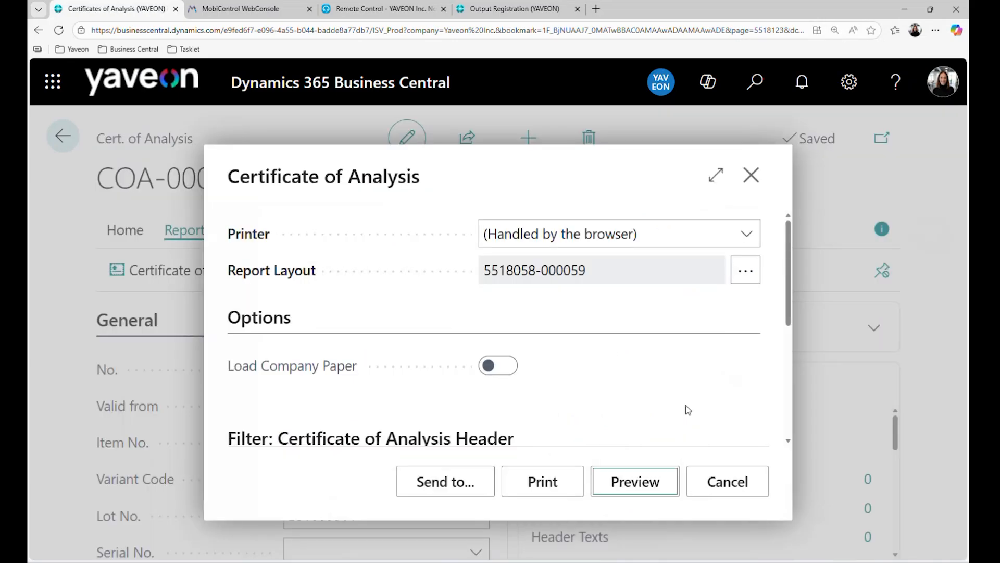
click(727, 479)
click(61, 136)
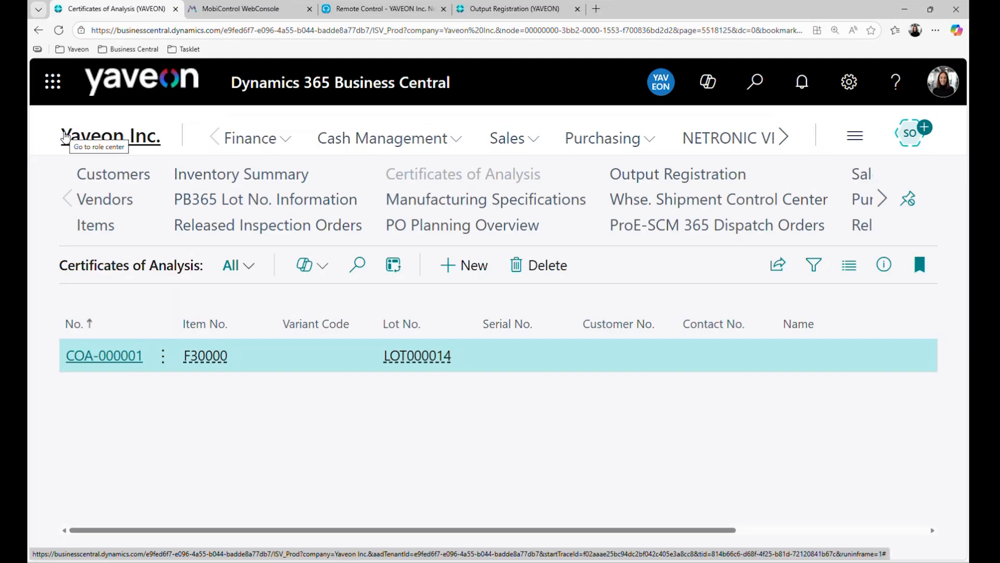
click(145, 138)
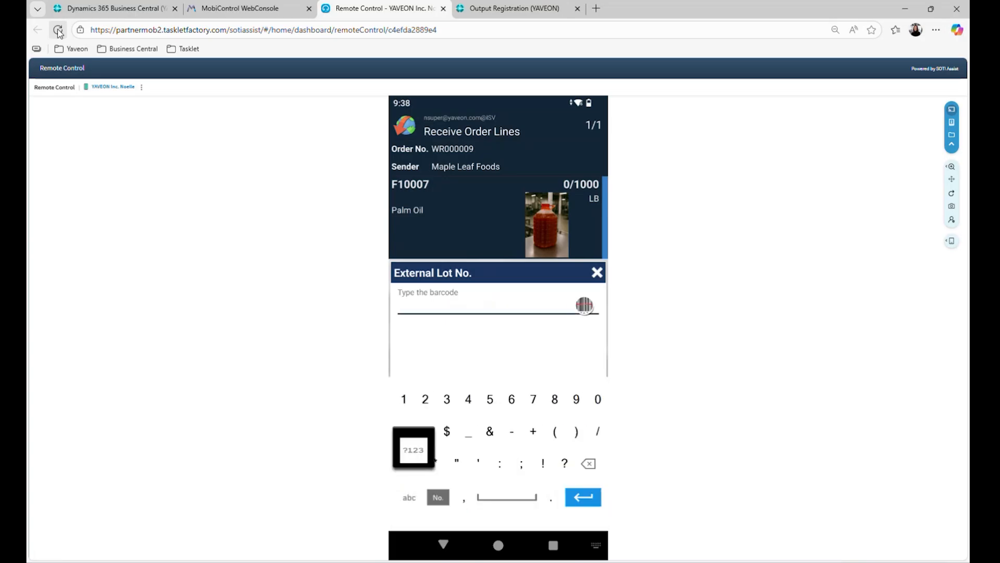
- Register the Palm Oil receipt line of order WR000009 with external lot number 1234, quantity 1000 and package type PALLET
text(1234)
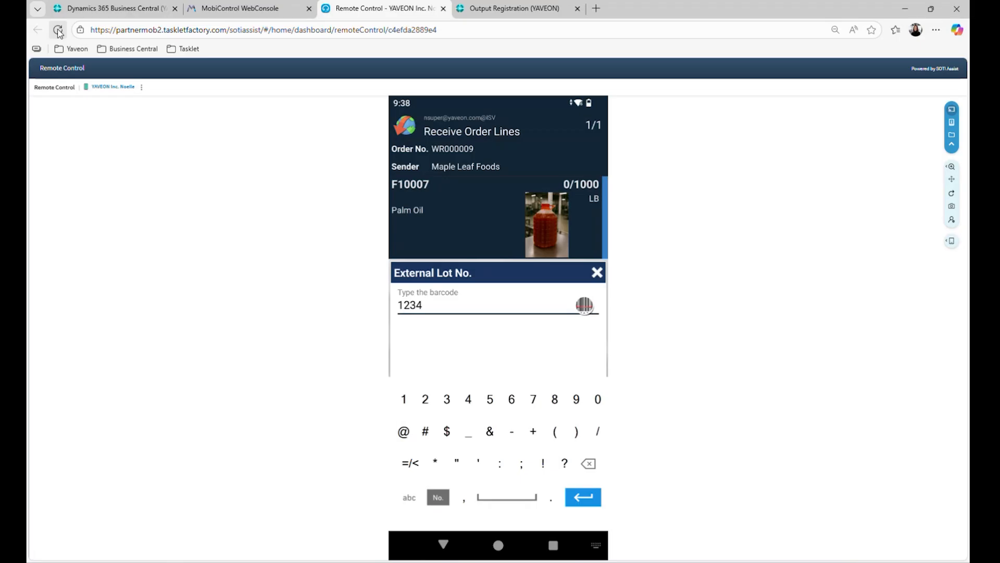
key(Return)
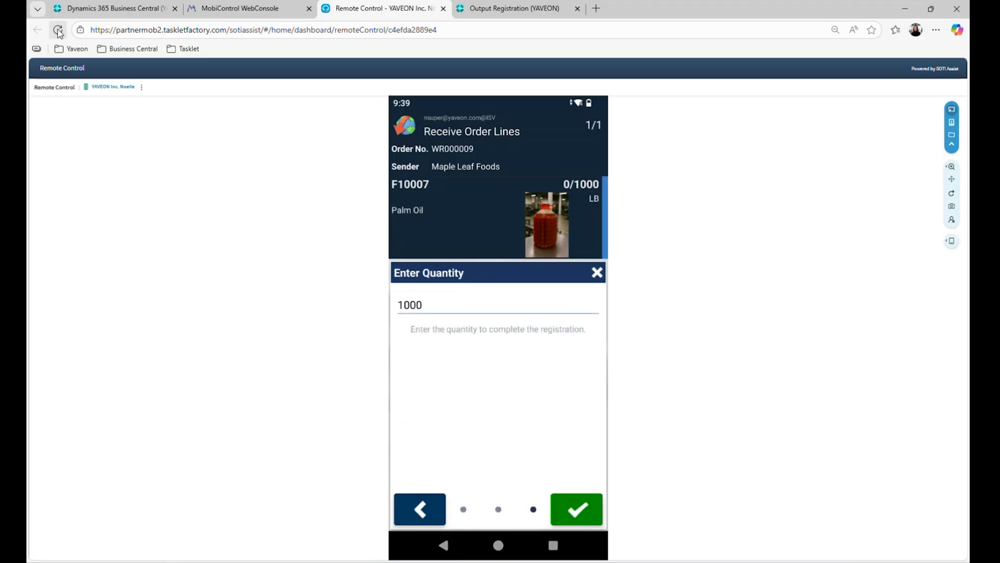
key(Return)
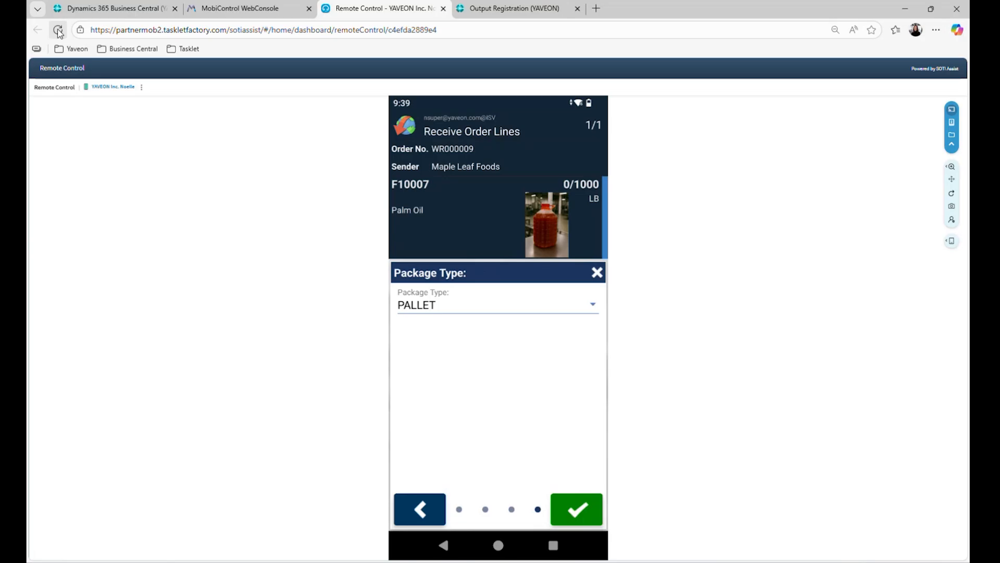
key(Return)
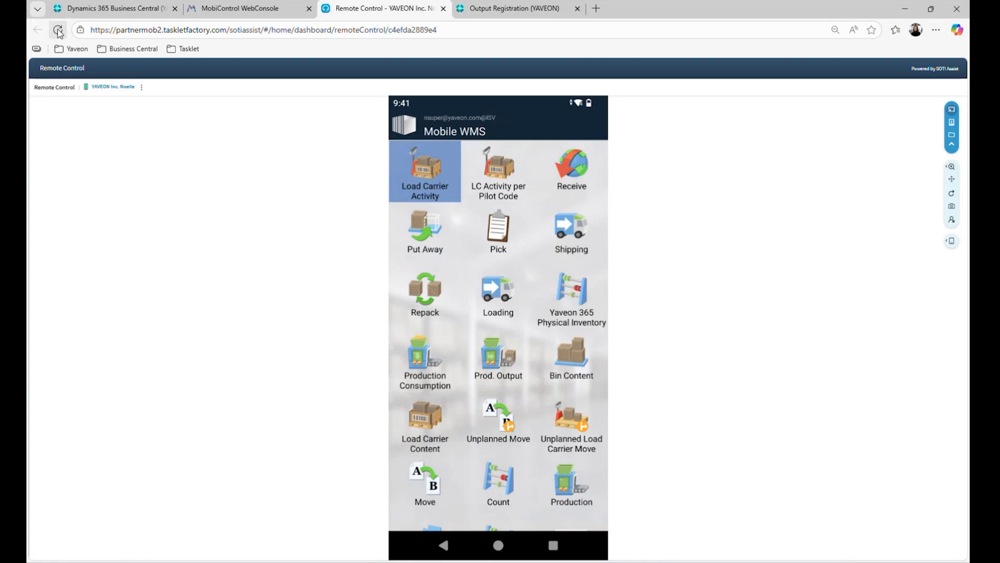
- Switch to Business Central, open the Manufacturing Specifications in the Yavi-Cookie view and select the F30000 YAVI-Cookies 2oz specification
click(94, 9)
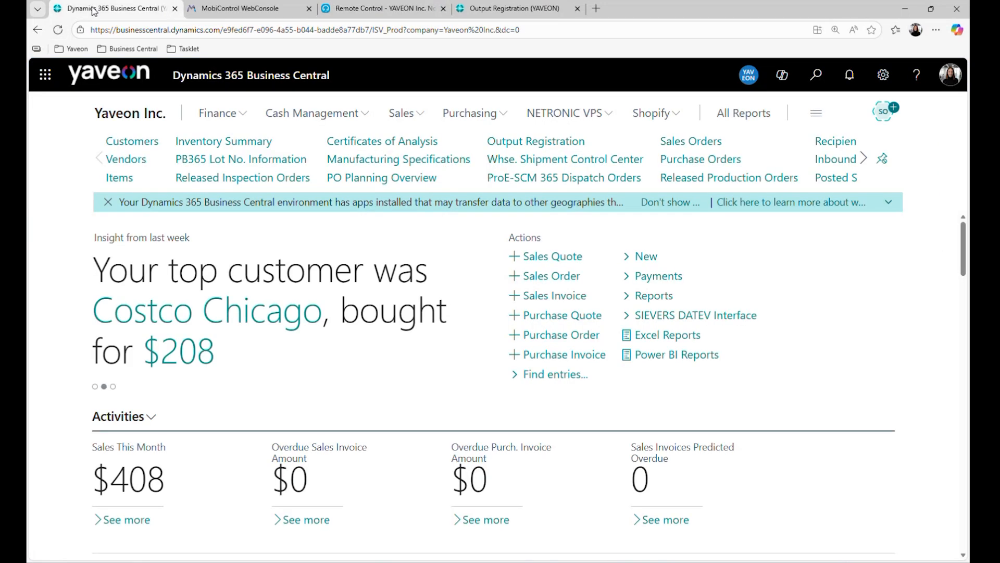
click(375, 161)
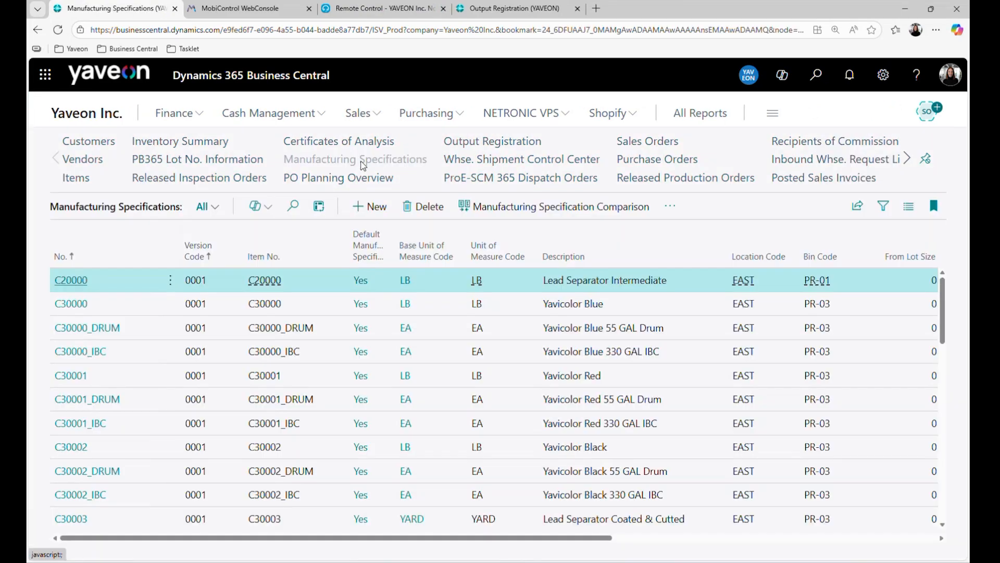
click(214, 208)
click(230, 265)
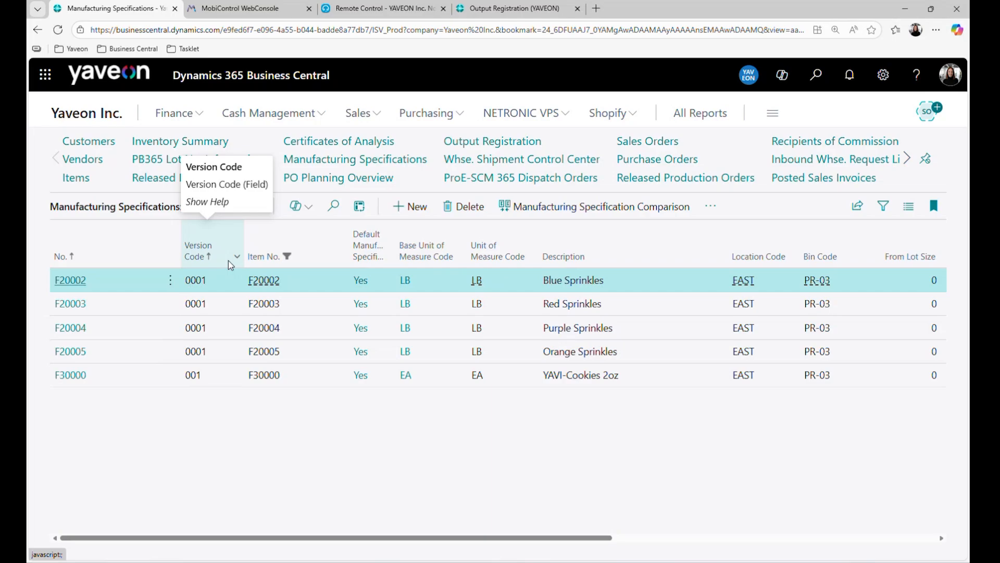
click(123, 380)
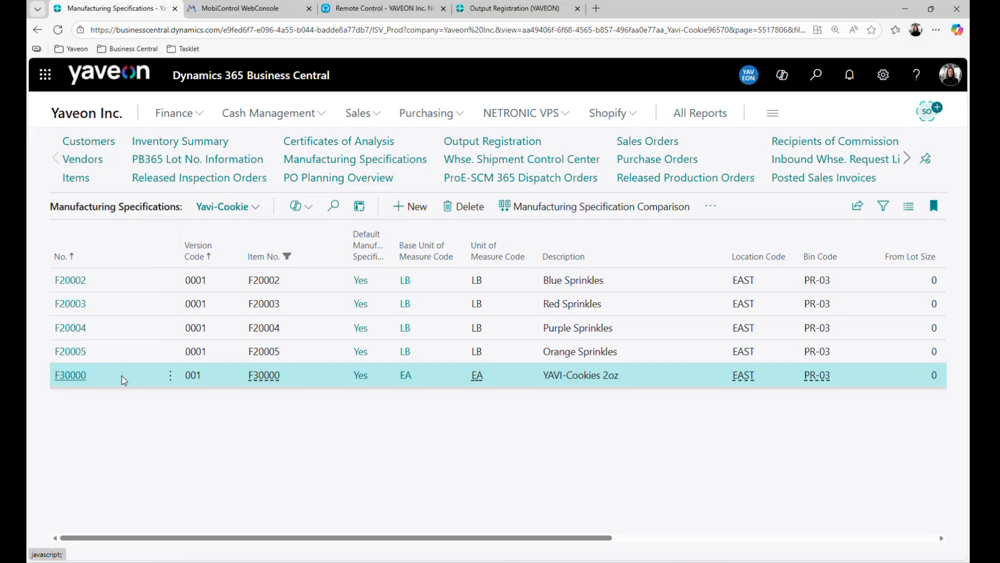
- Open the F30000 YAVI-Cookies 2oz manufacturing specification from the list
click(663, 357)
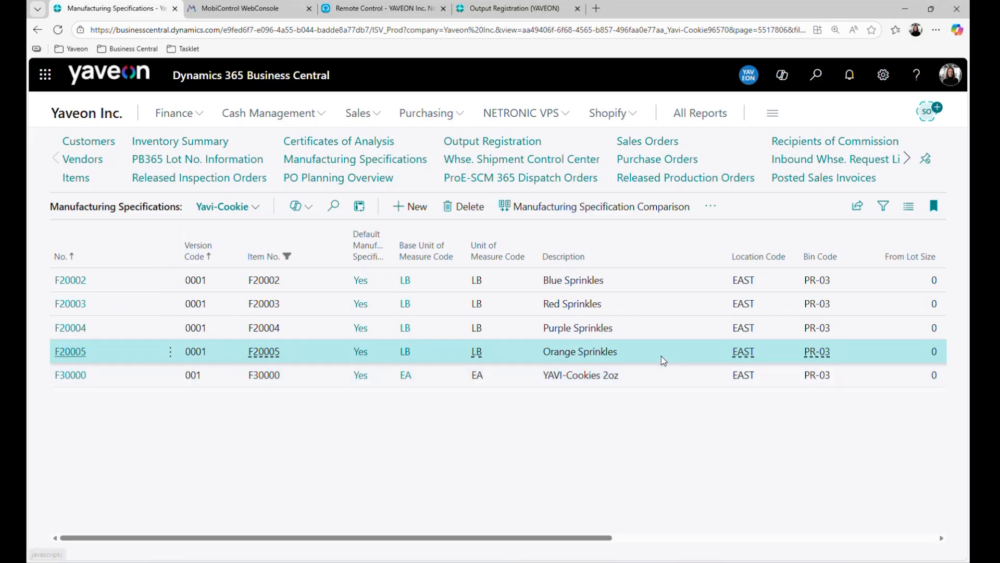
click(639, 327)
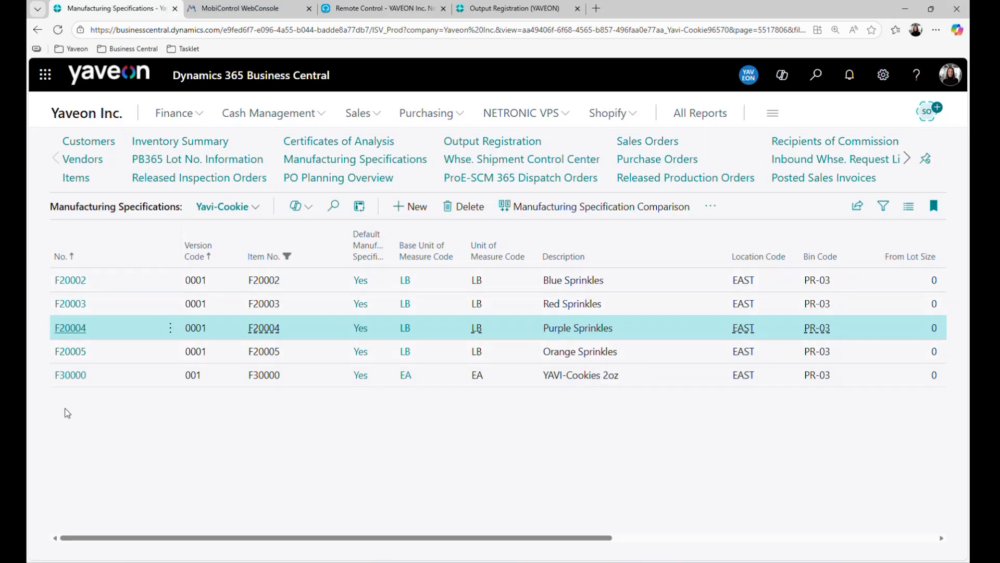
click(68, 384)
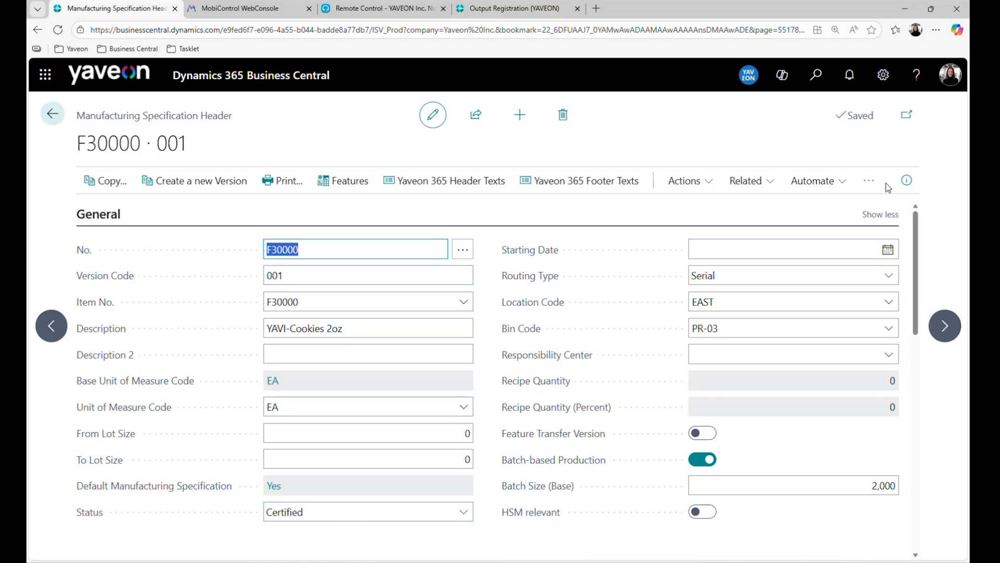
- Show the specification's FactBox pane to examine its electronic signature entry, and hide the pane again
click(908, 181)
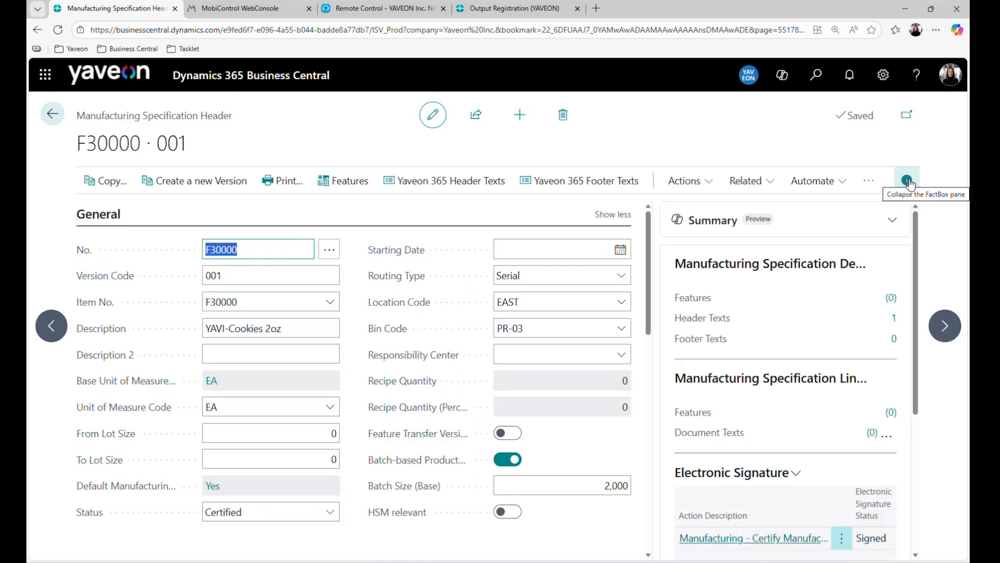
scroll(764, 484, down, 1)
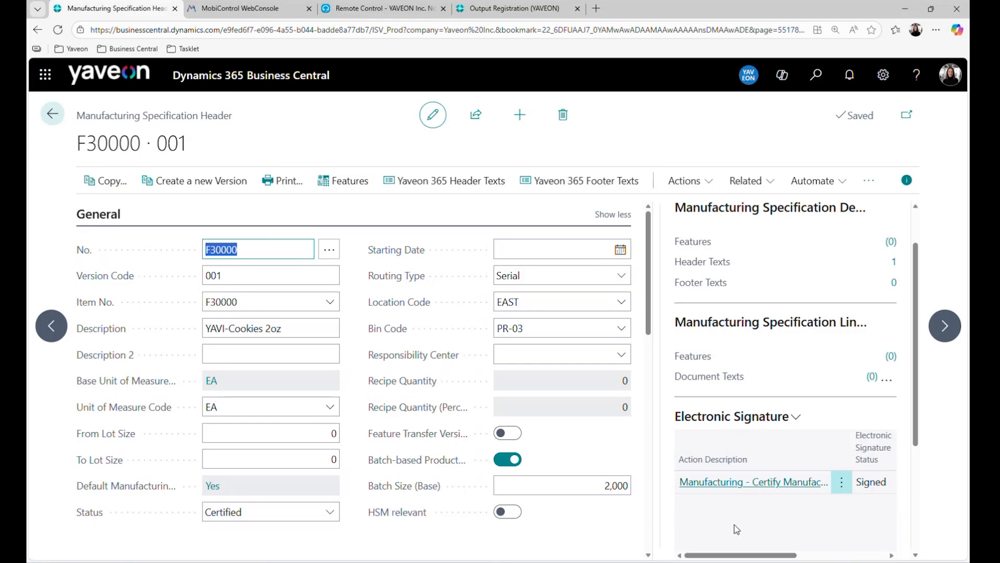
click(907, 183)
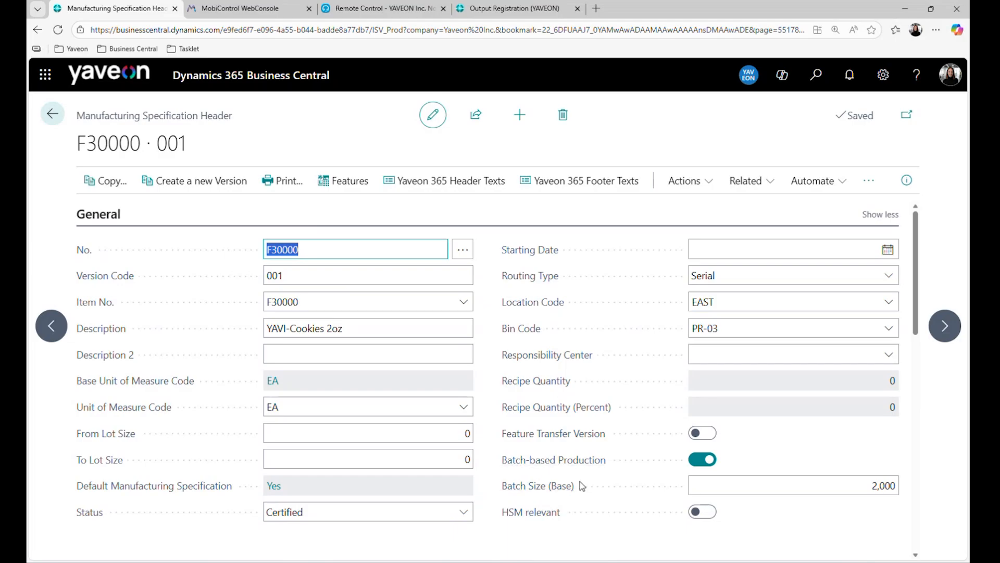
- Examine the specification's work center and item lines across their columns, plus the Miscellaneous and Joint Production details
scroll(480, 528, down, 5)
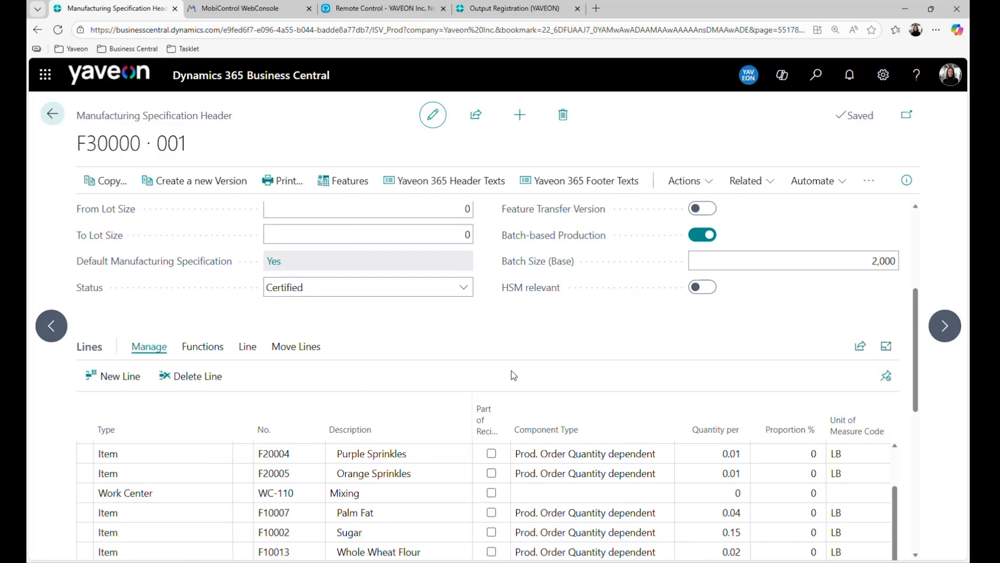
scroll(482, 532, down, 2)
scroll(515, 464, up, 2)
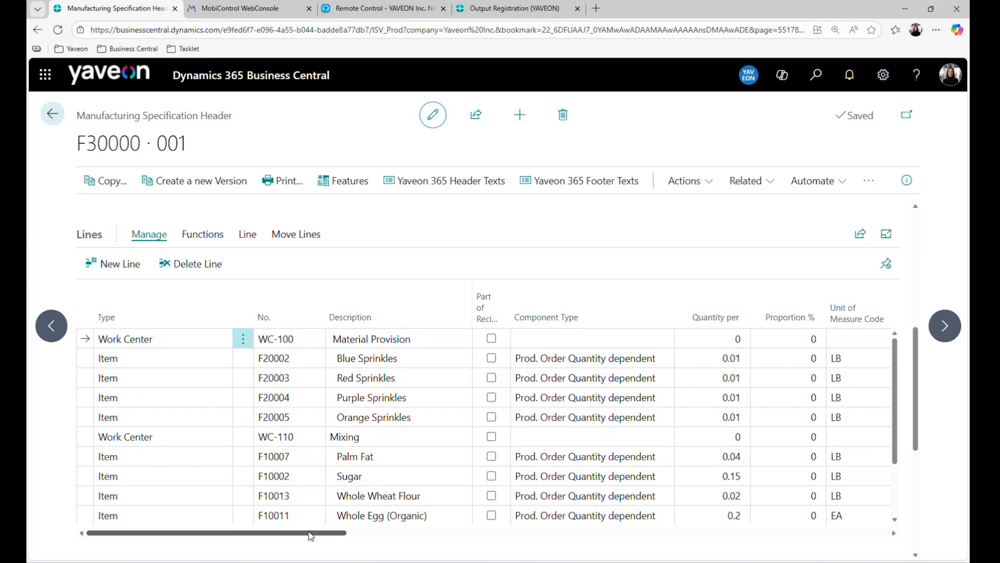
drag(311, 536, 350, 541)
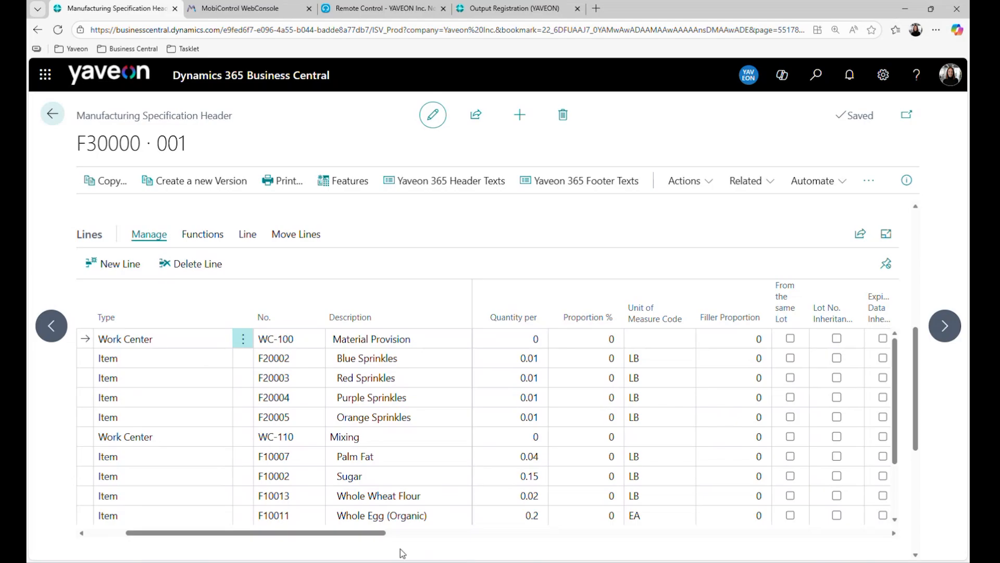
drag(379, 540, 607, 553)
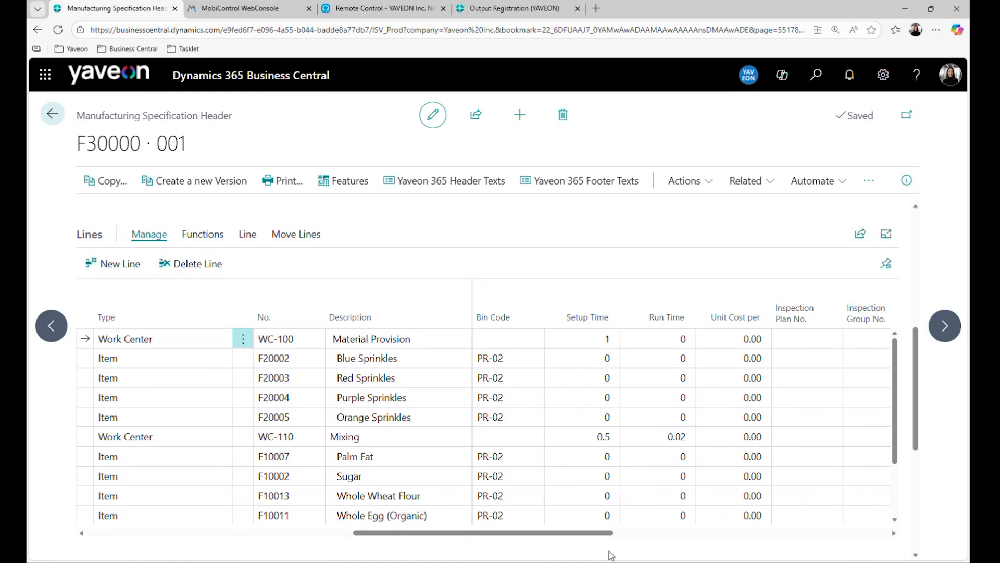
drag(592, 538, 610, 542)
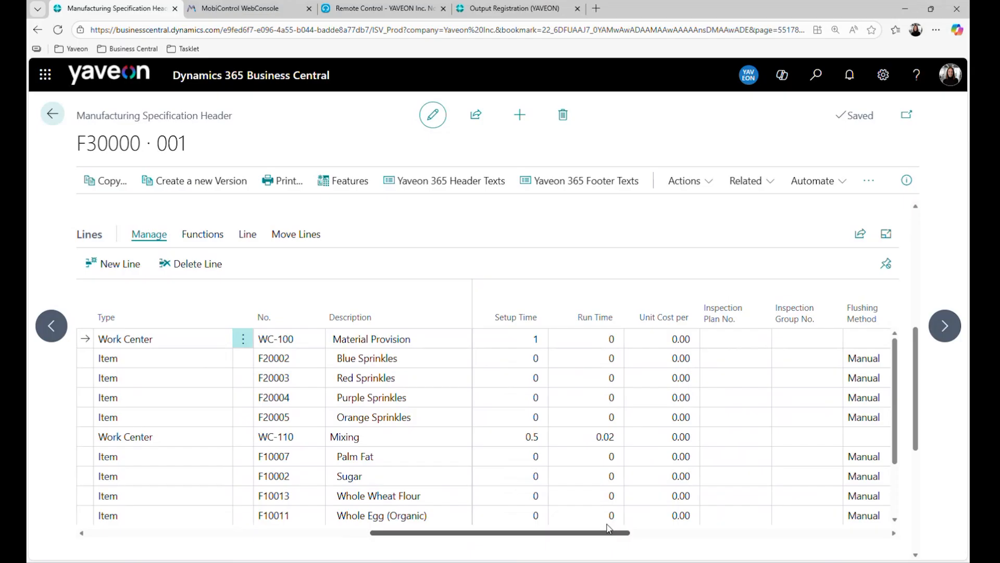
drag(617, 534, 763, 535)
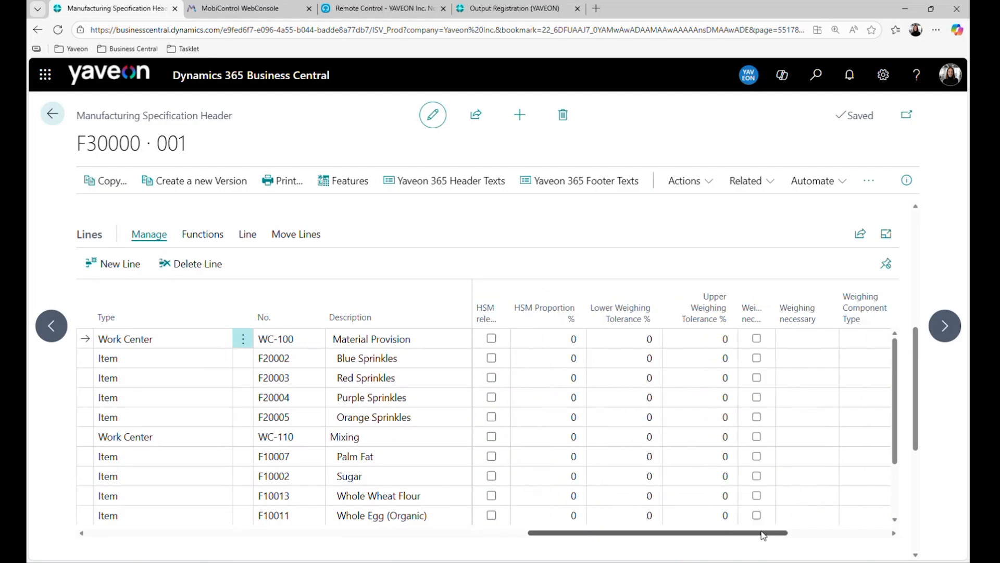
scroll(452, 514, down, 3)
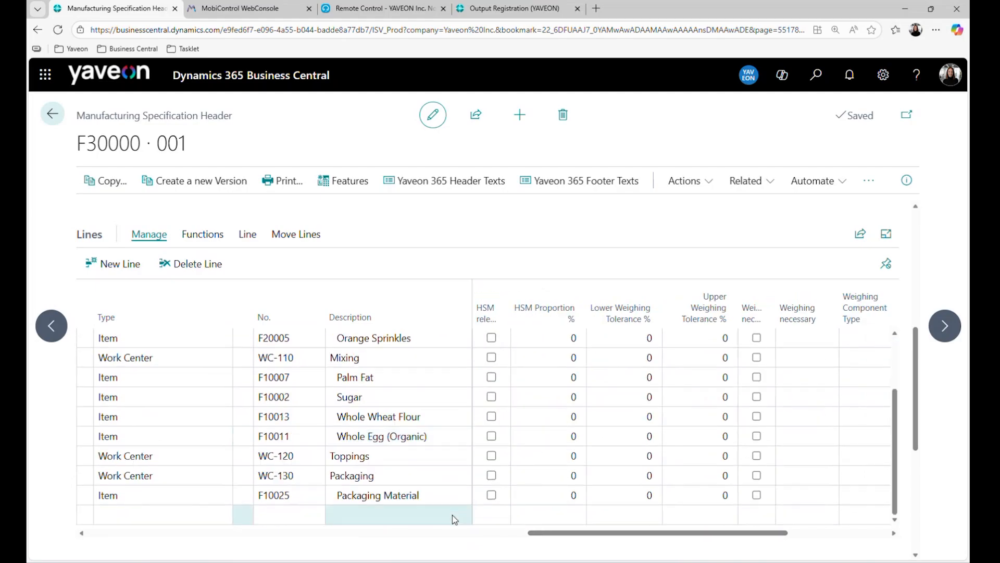
scroll(452, 515, down, 5)
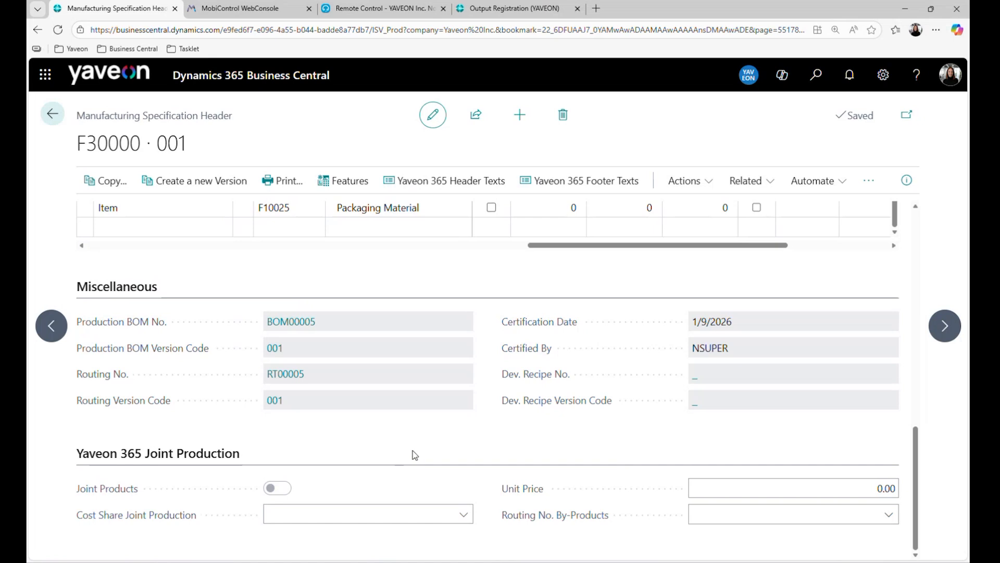
scroll(414, 454, up, 10)
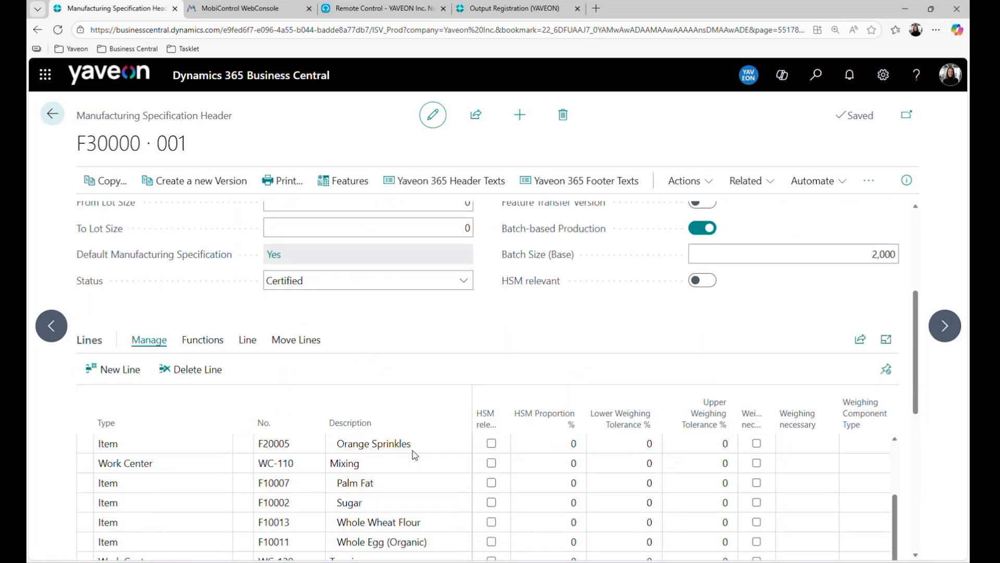
scroll(414, 454, up, 2)
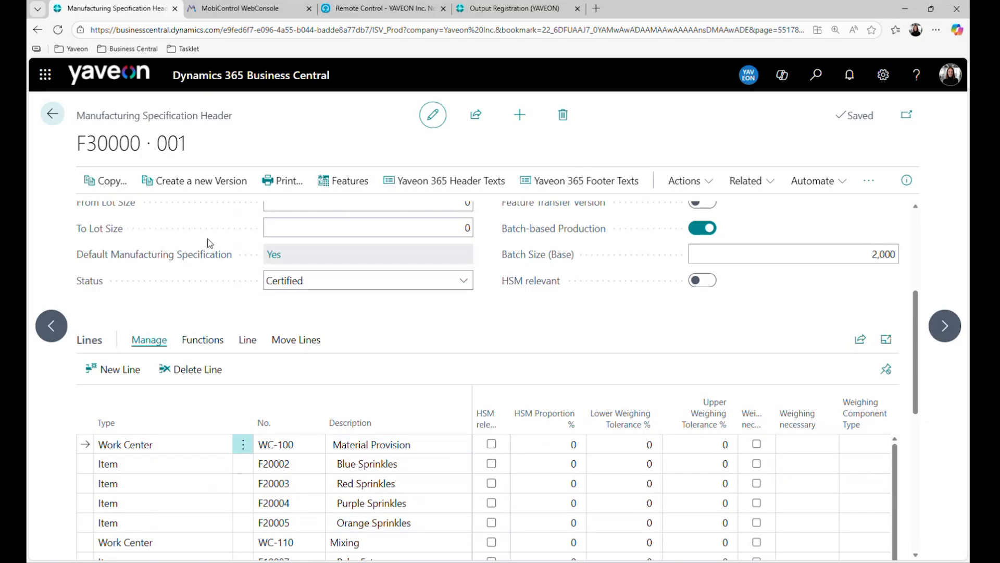
- Leave the specification and open the PO Planning Overview in edit mode, examining its quantity, date and specification columns
click(57, 118)
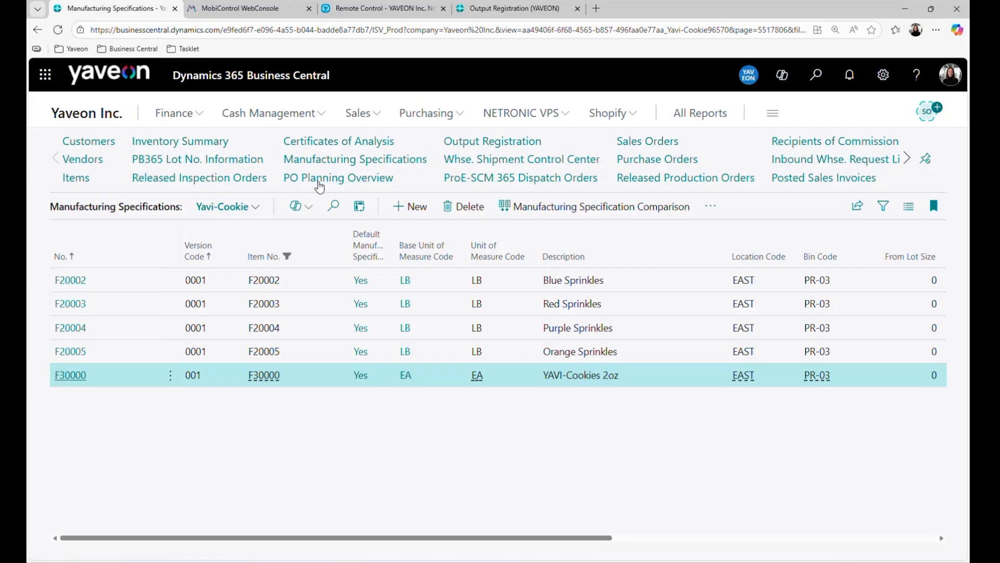
click(320, 179)
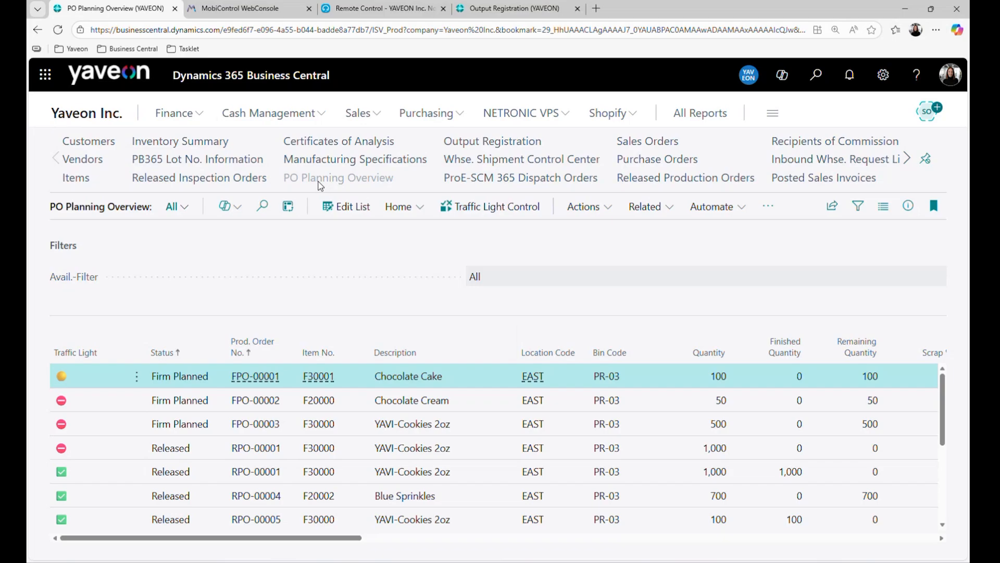
click(346, 207)
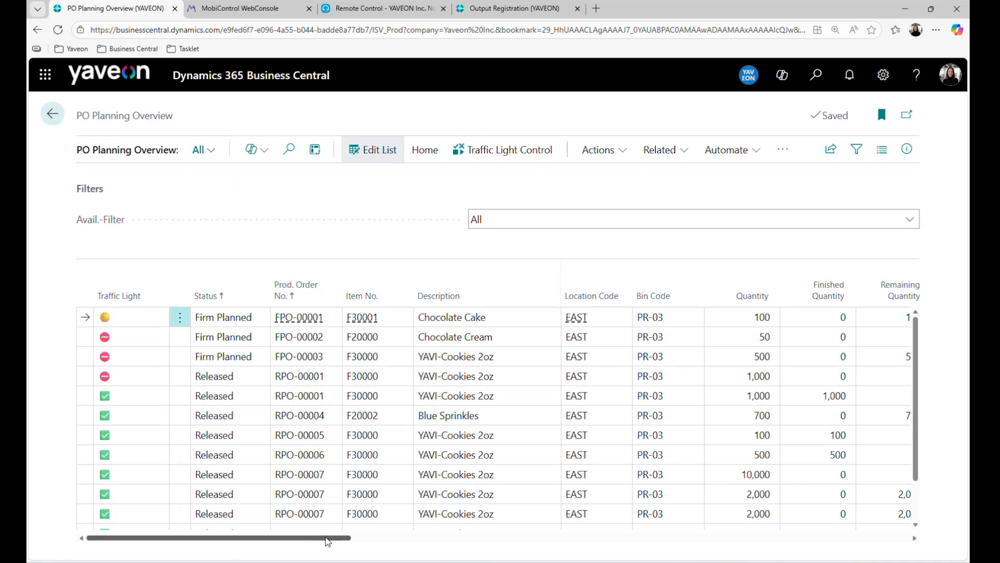
drag(326, 541, 373, 550)
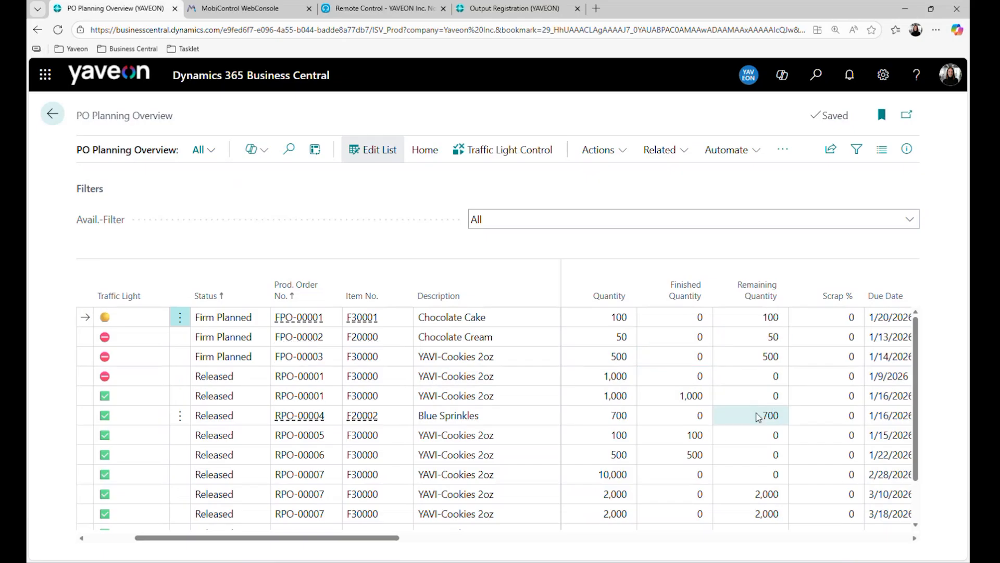
drag(381, 543, 598, 550)
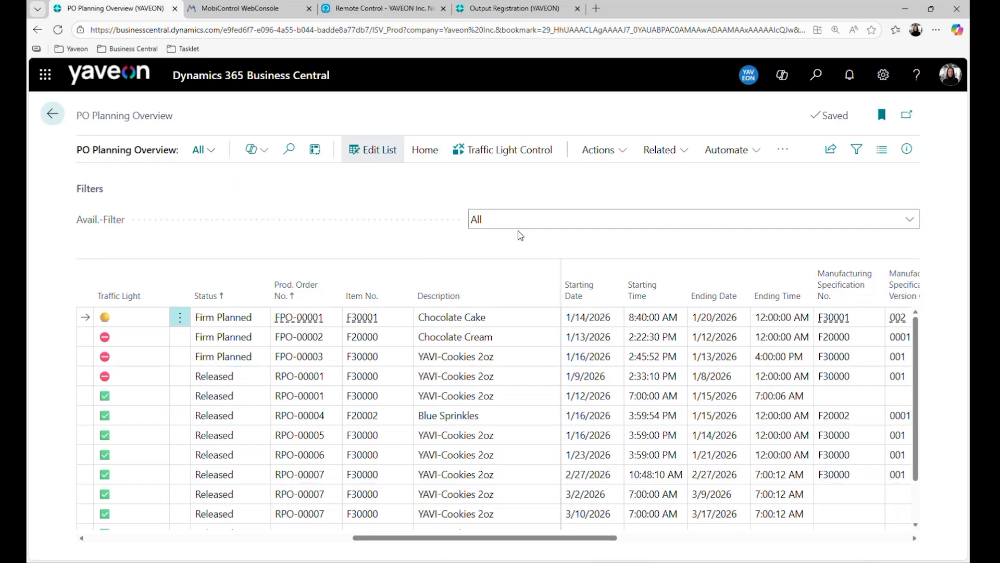
- Filter the planning overview by availability, first to orders w/o missing parts and finally to orders with missing parts
click(582, 224)
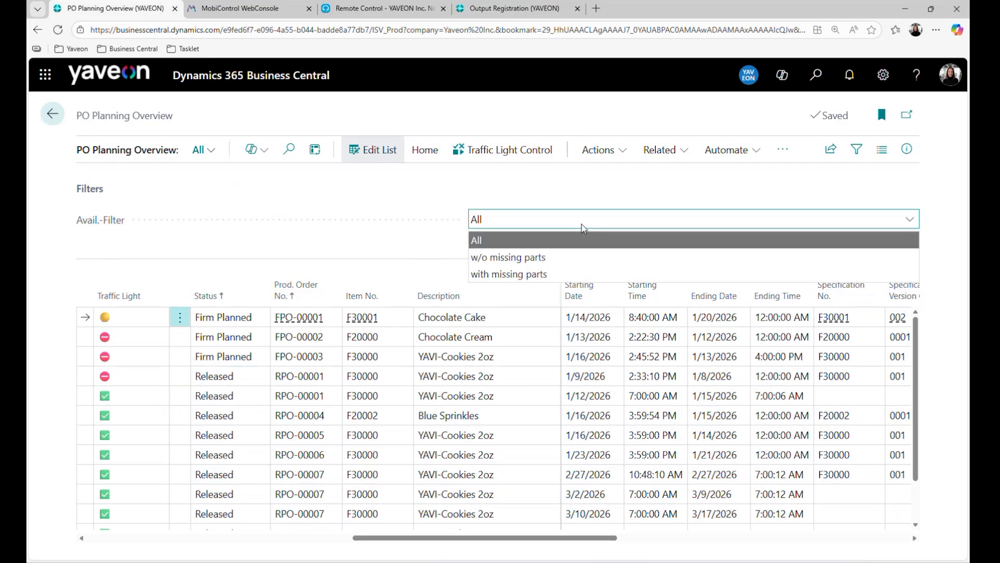
click(568, 265)
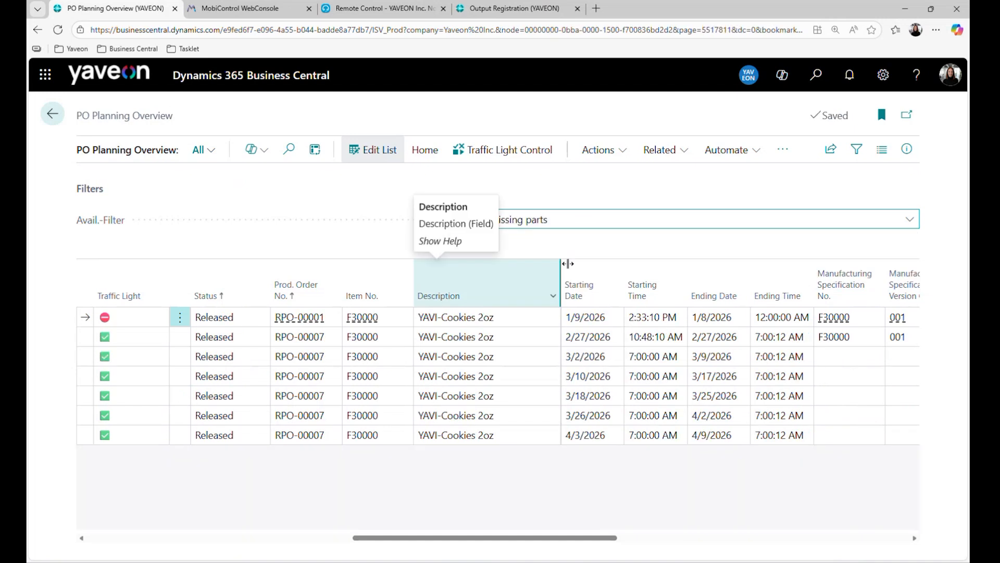
click(593, 219)
click(564, 271)
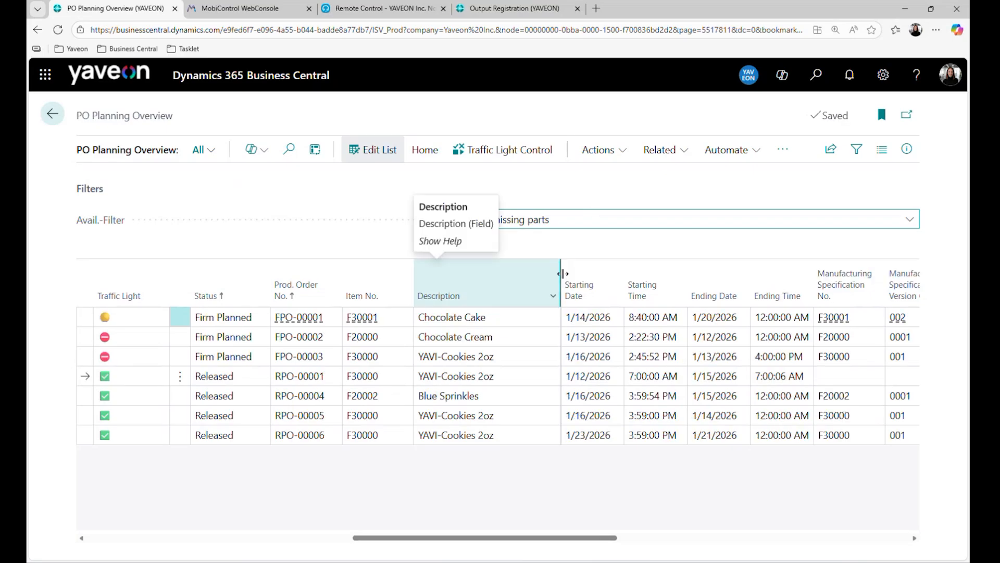
click(599, 228)
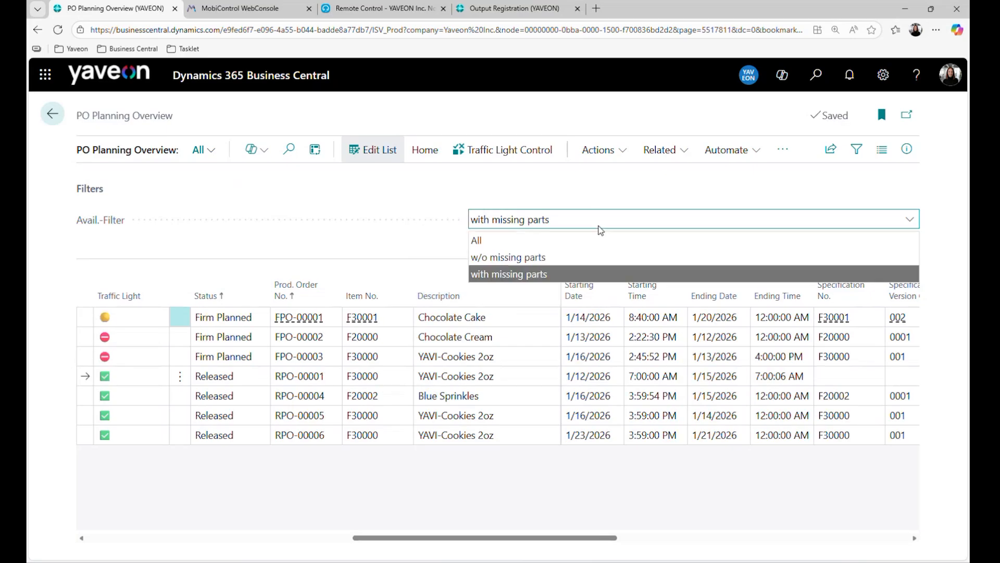
click(589, 275)
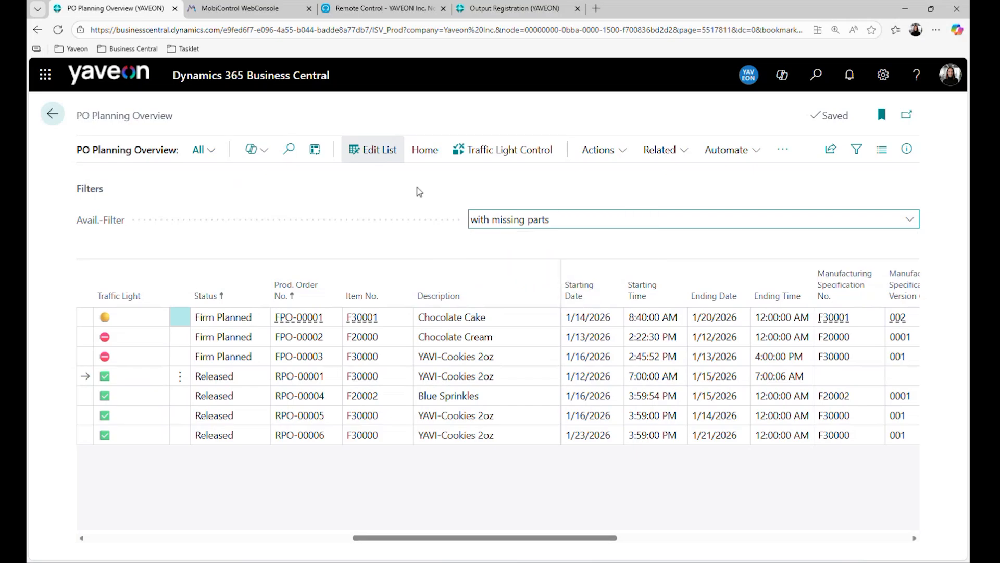
- Check the PO Component Availability List for released order RPO-00001 and return to the planning overview
click(424, 151)
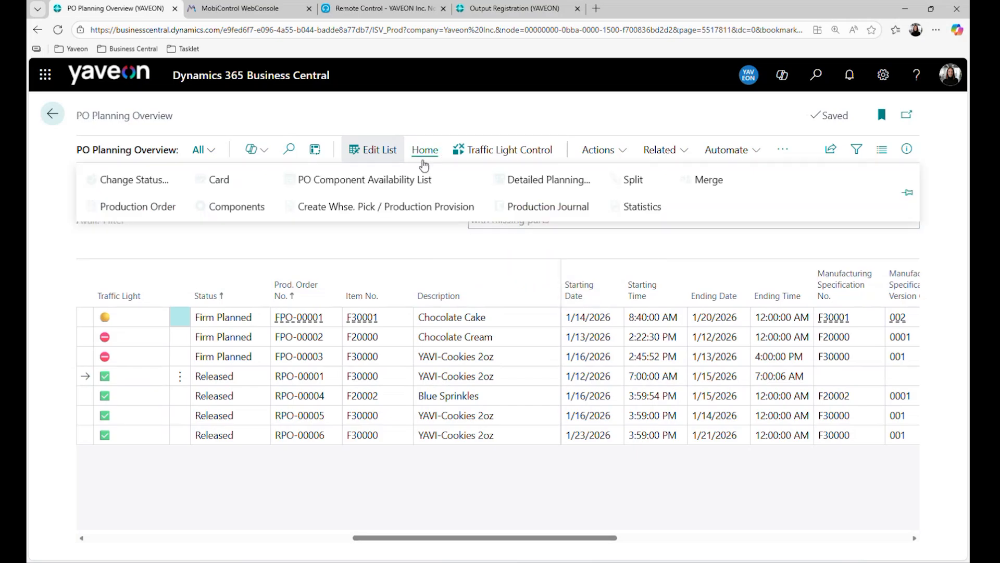
click(364, 184)
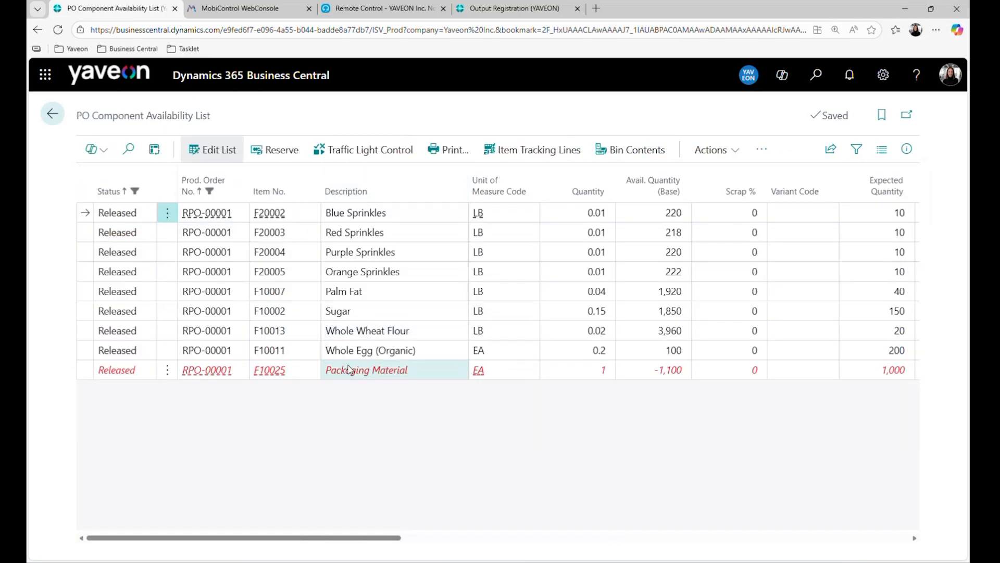
click(53, 114)
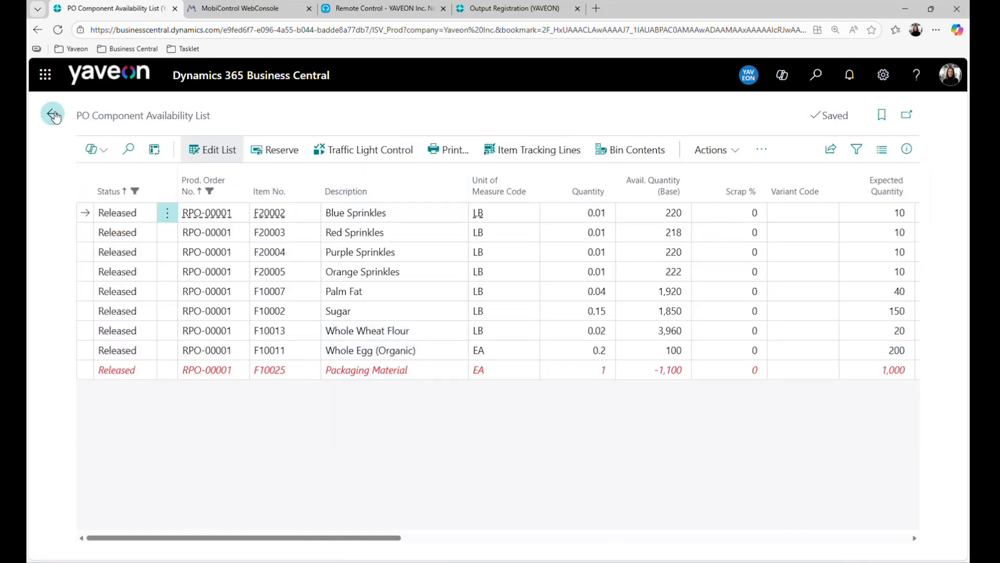
- Preview the Production Order report for released order RPO-00001, line 10001
click(426, 153)
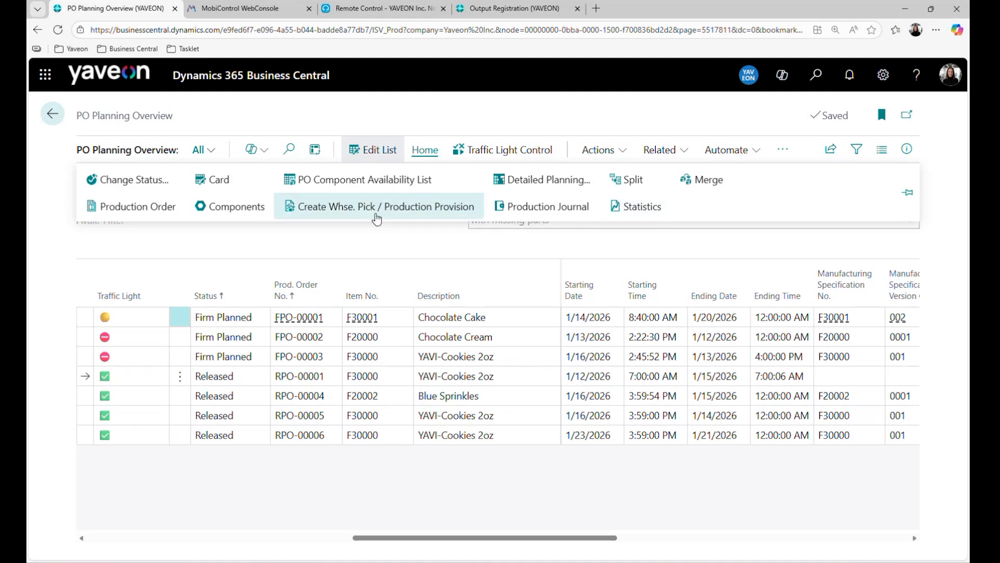
click(138, 209)
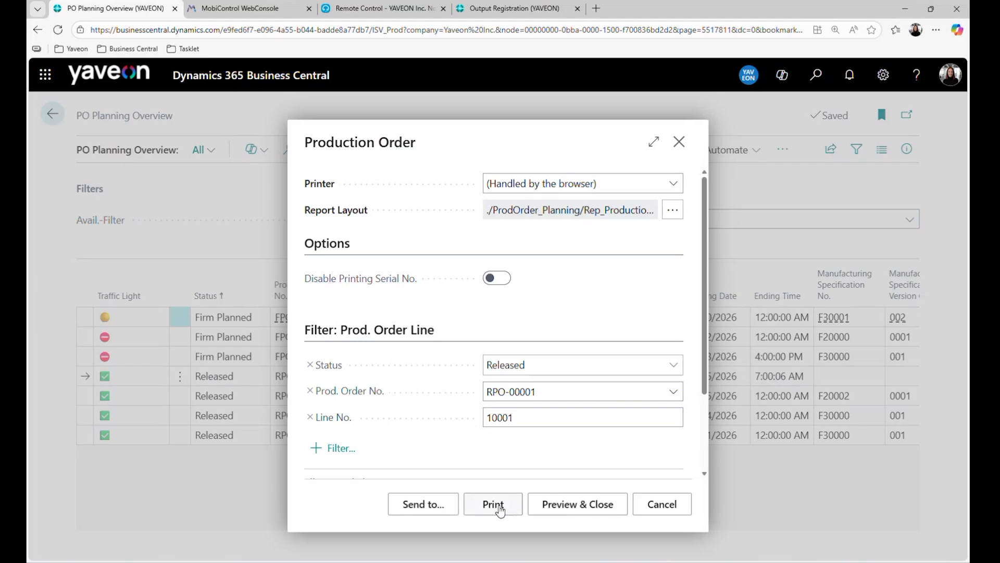
click(575, 508)
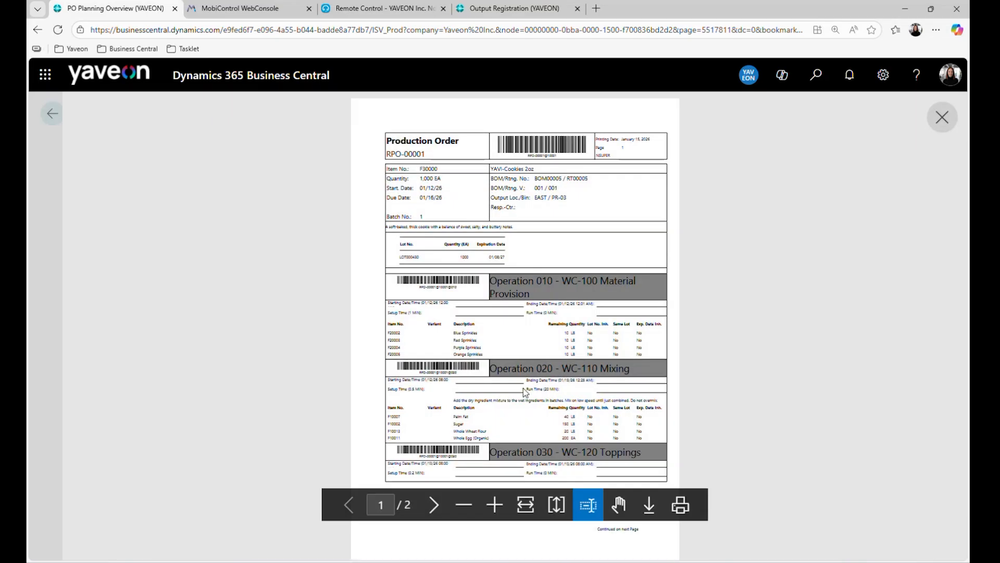
- Enlarge the report preview to 175% and highlight the soft-baked cookie description in the order header
key(ctrl+plus)
key(ctrl+plus)
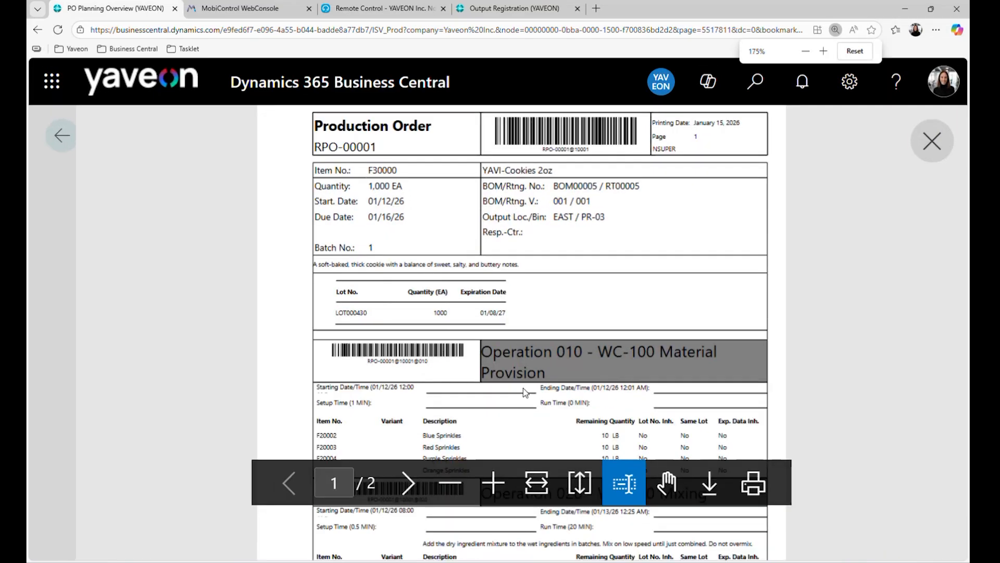
scroll(523, 388, up, 1)
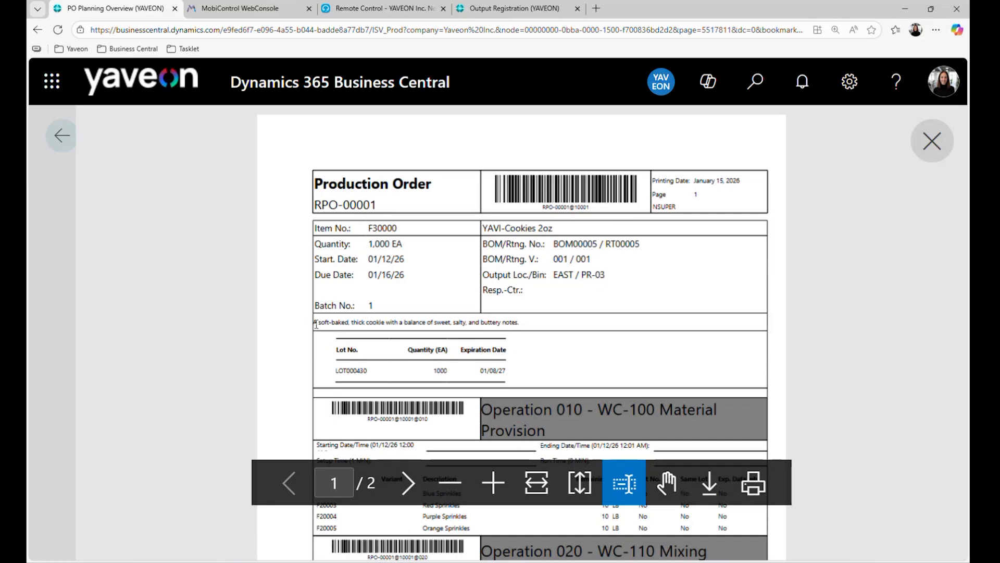
drag(315, 324, 565, 324)
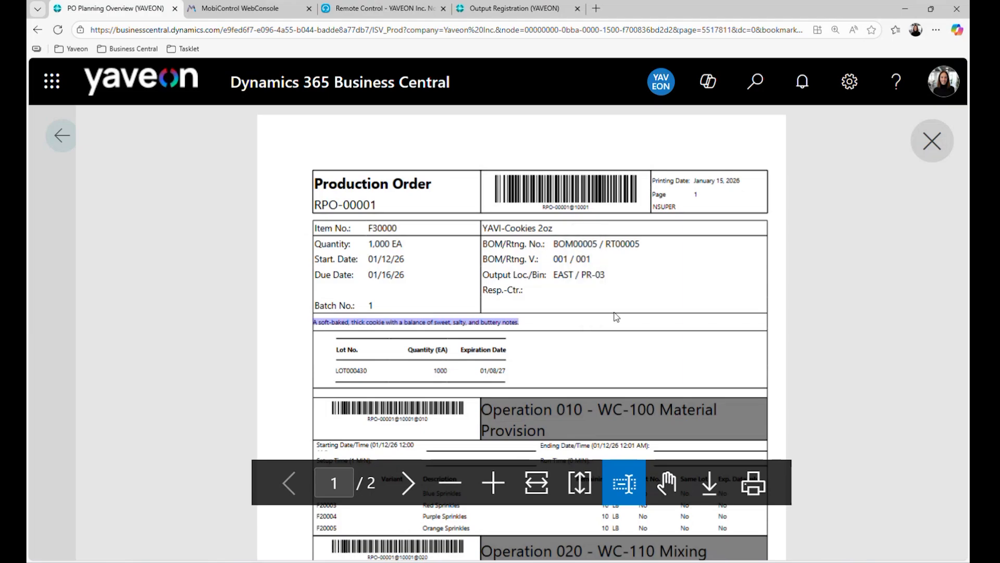
- Review the operations and component lists in the Production Order report preview, then close the preview and leave the editable planning overview
scroll(610, 349, down, 4)
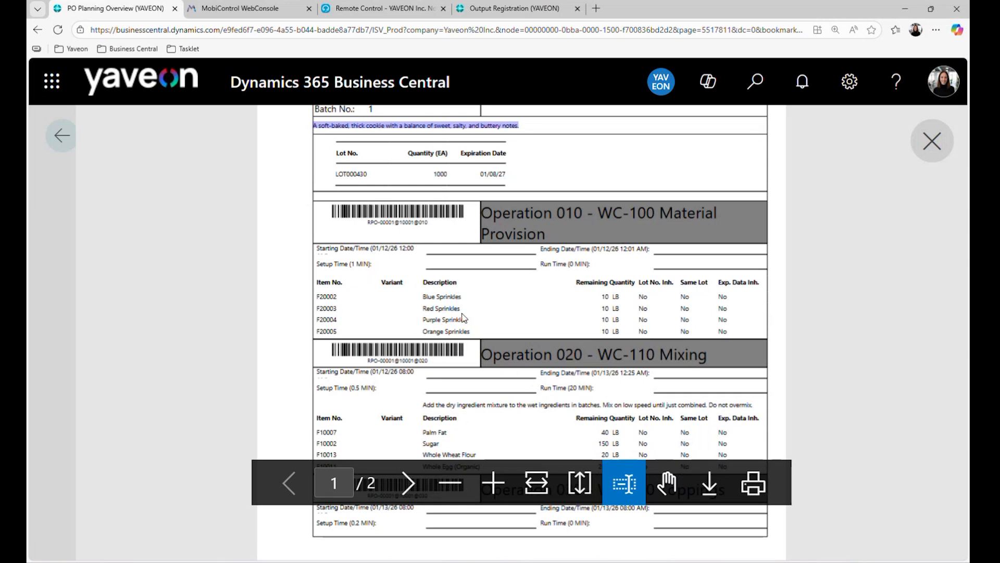
scroll(500, 362, down, 4)
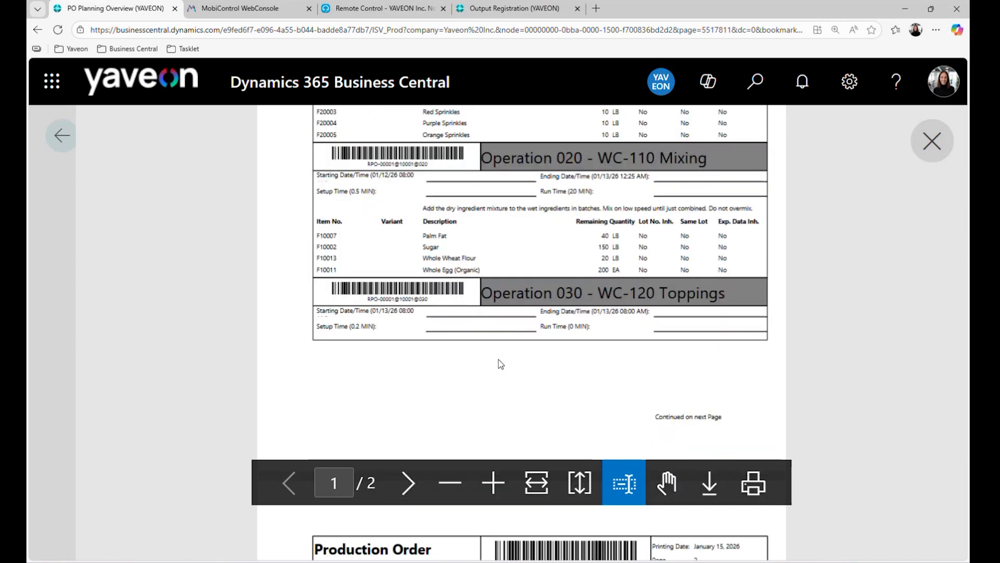
click(932, 141)
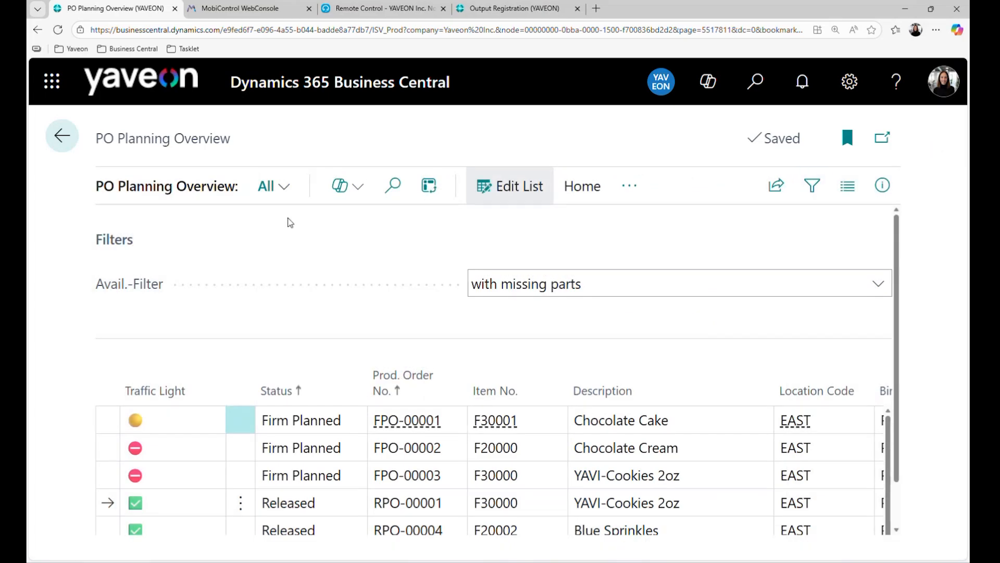
click(62, 135)
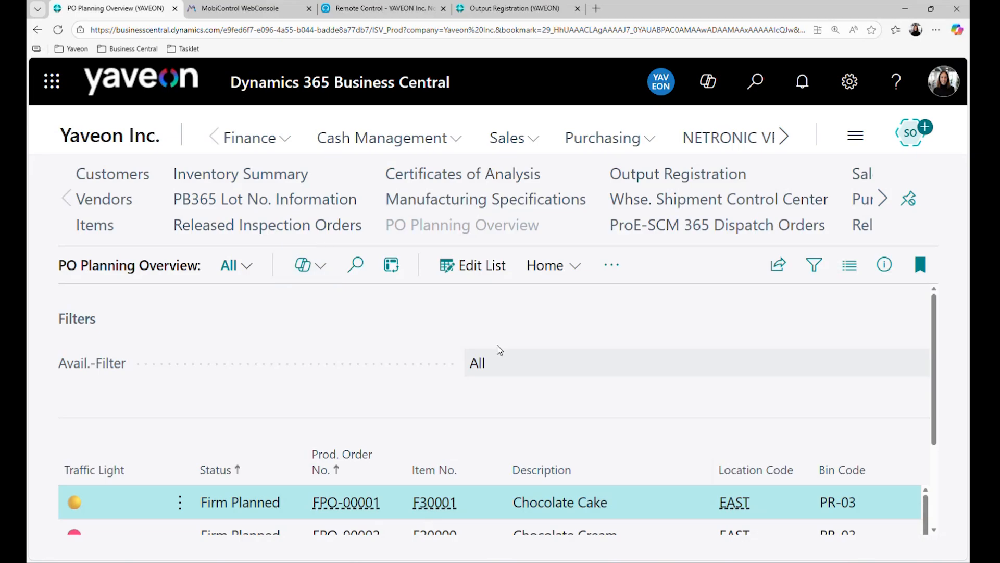
- Open production order RPO-00006 from the Released Production Orders list and review its batch settings and lines
key(ctrl+plus)
key(ctrl+minus)
key(ctrl+minus)
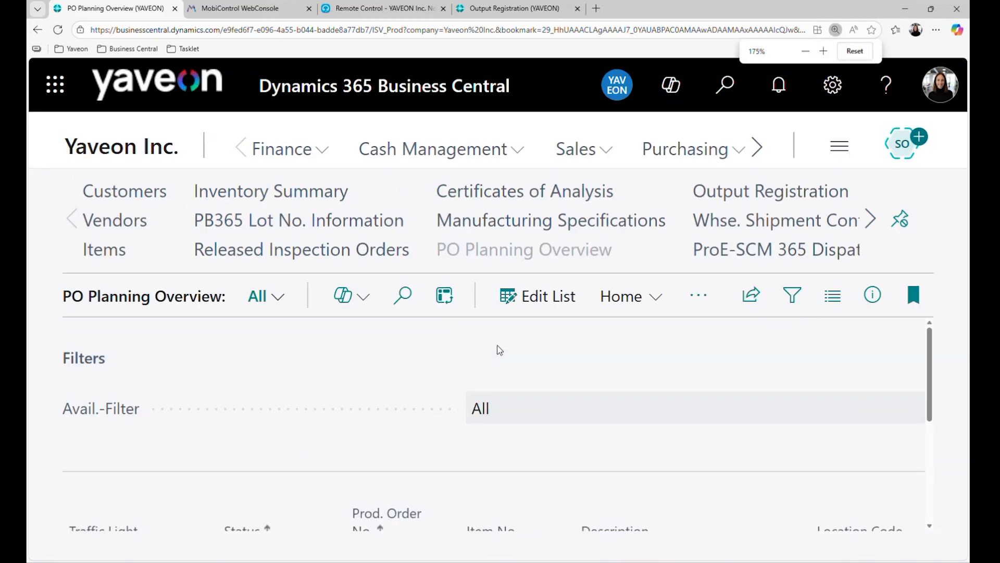
key(ctrl+minus)
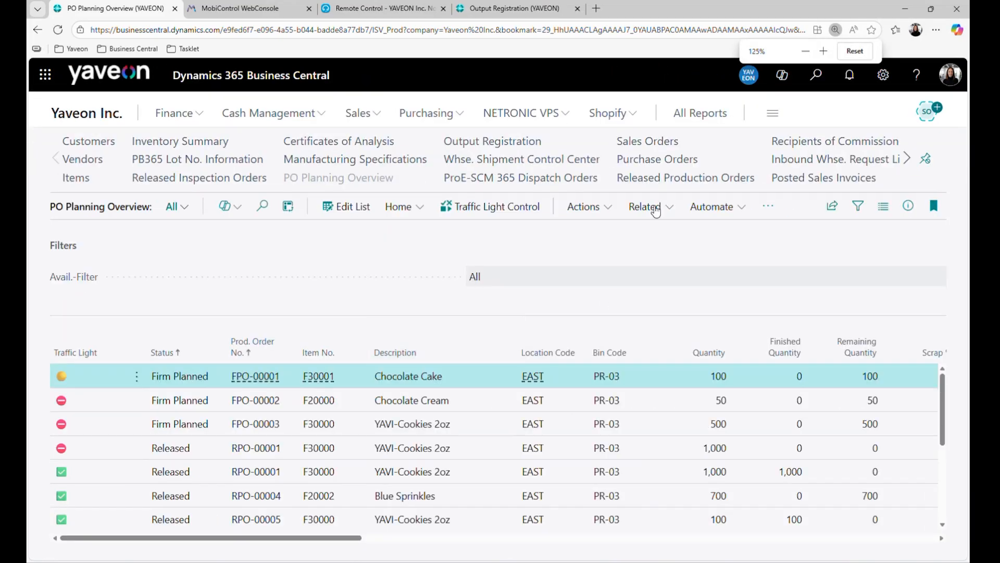
click(663, 182)
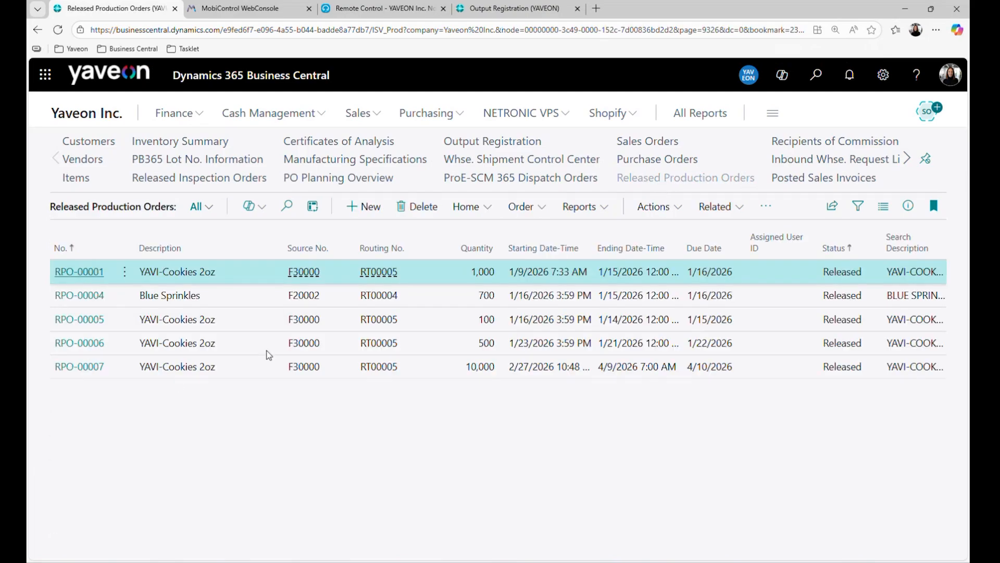
click(93, 344)
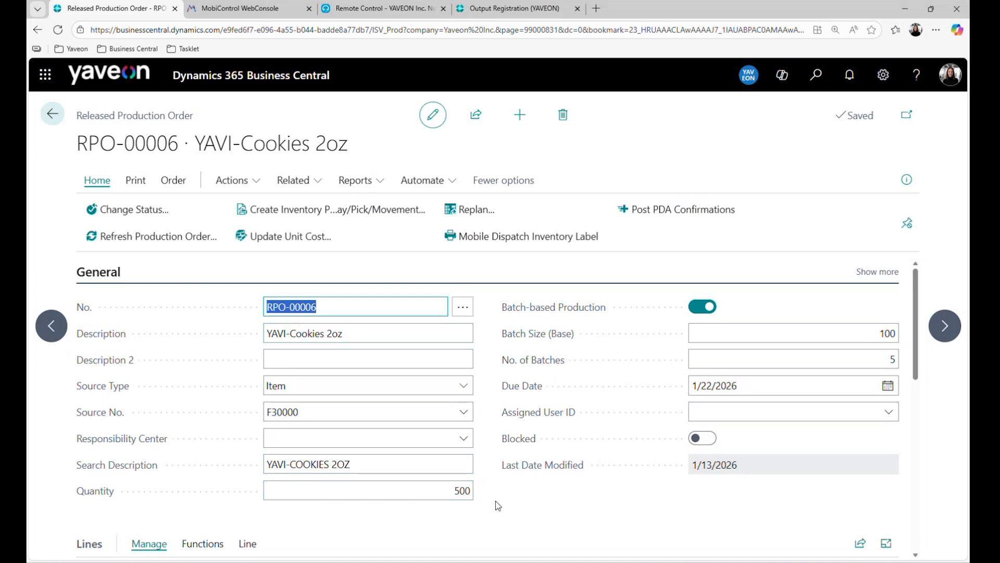
scroll(480, 506, down, 5)
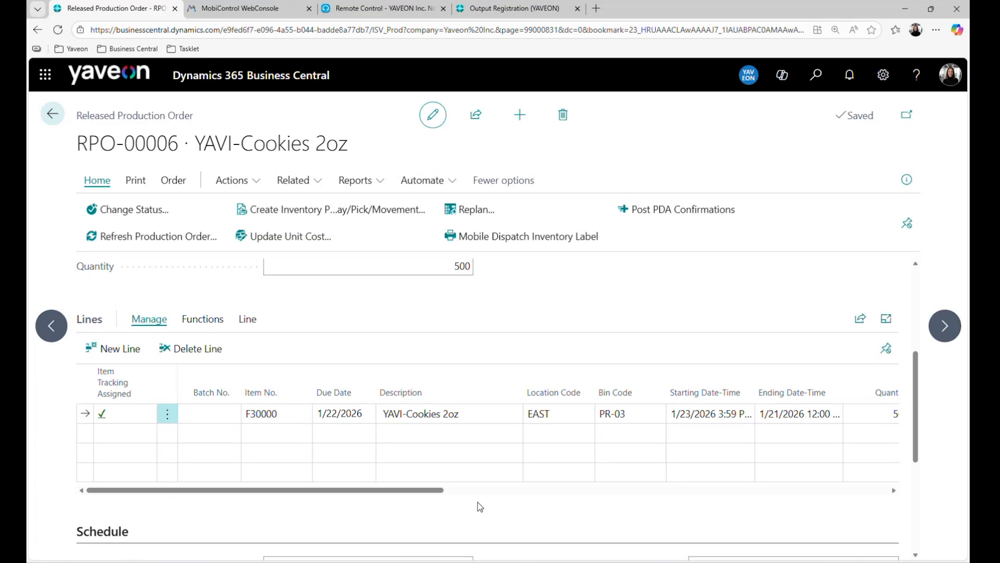
- Go to released production order RPO-00007 and examine its batch lines, selecting the line for batch 1
click(949, 333)
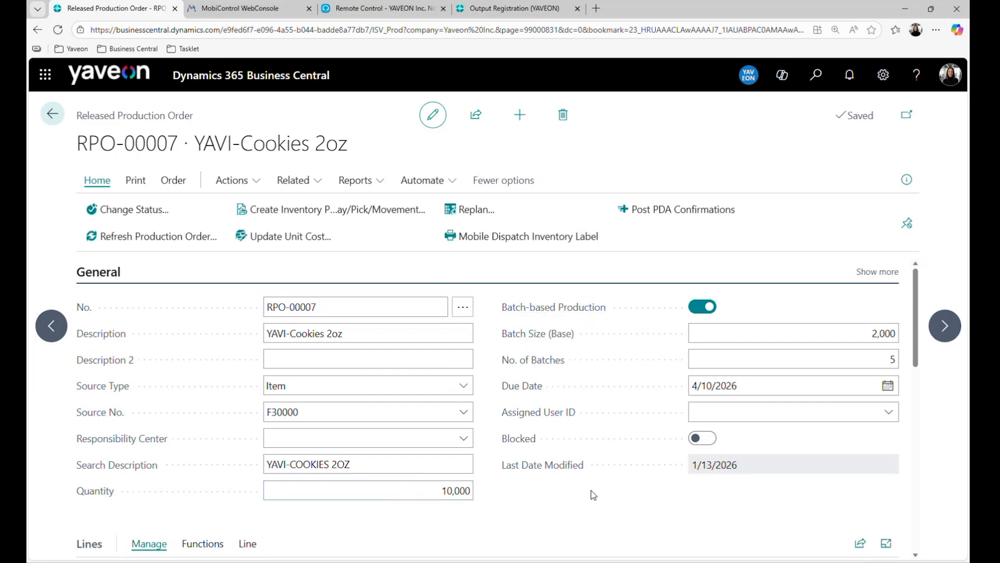
scroll(593, 494, down, 4)
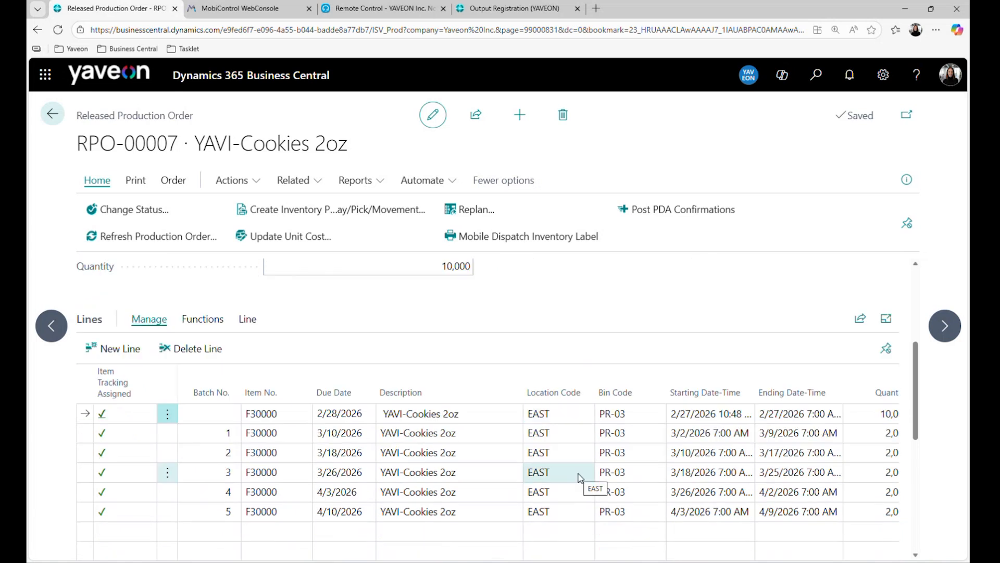
click(93, 435)
click(88, 459)
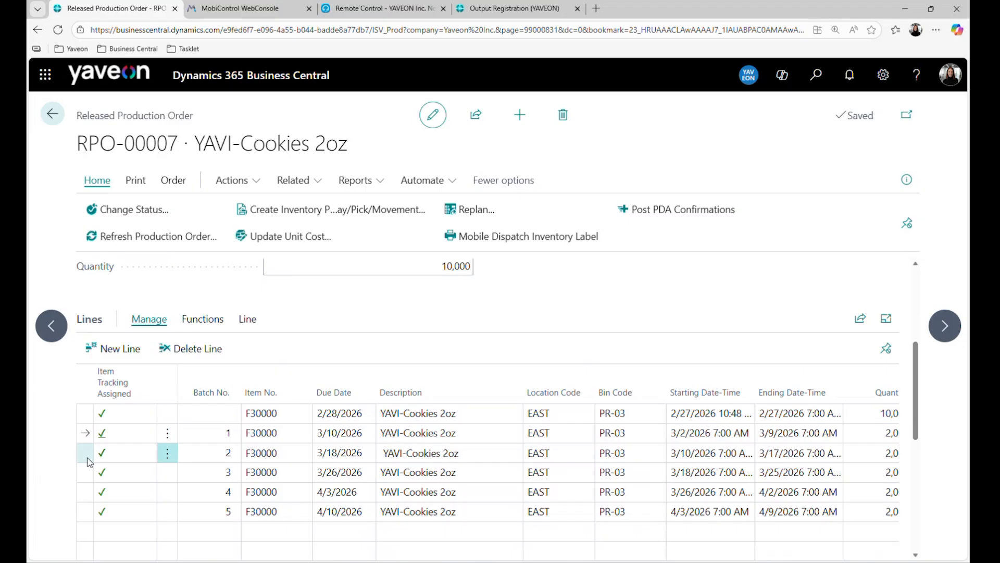
click(88, 439)
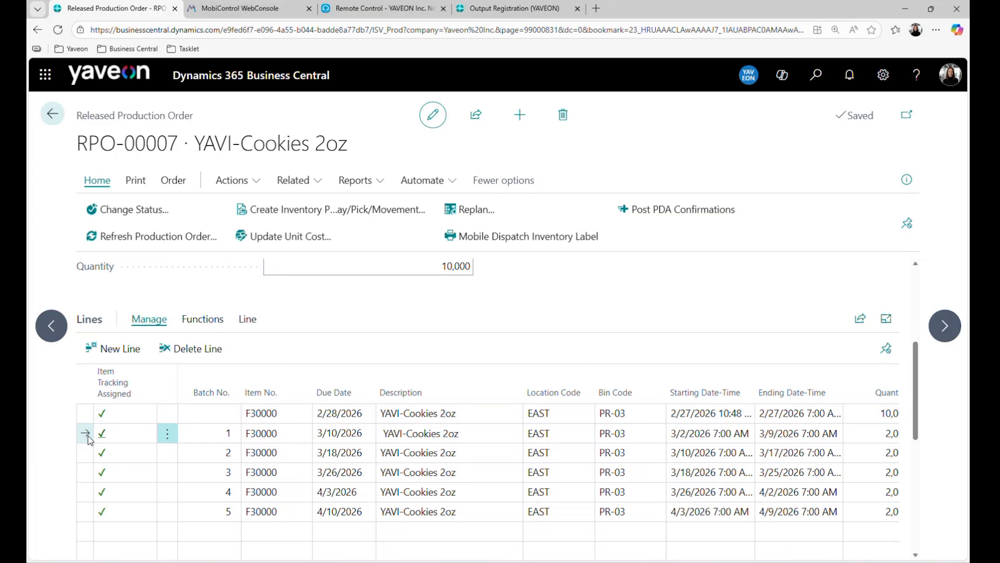
- Return to production order RPO-00006 and show its related Production Provision inventory reservations
click(50, 328)
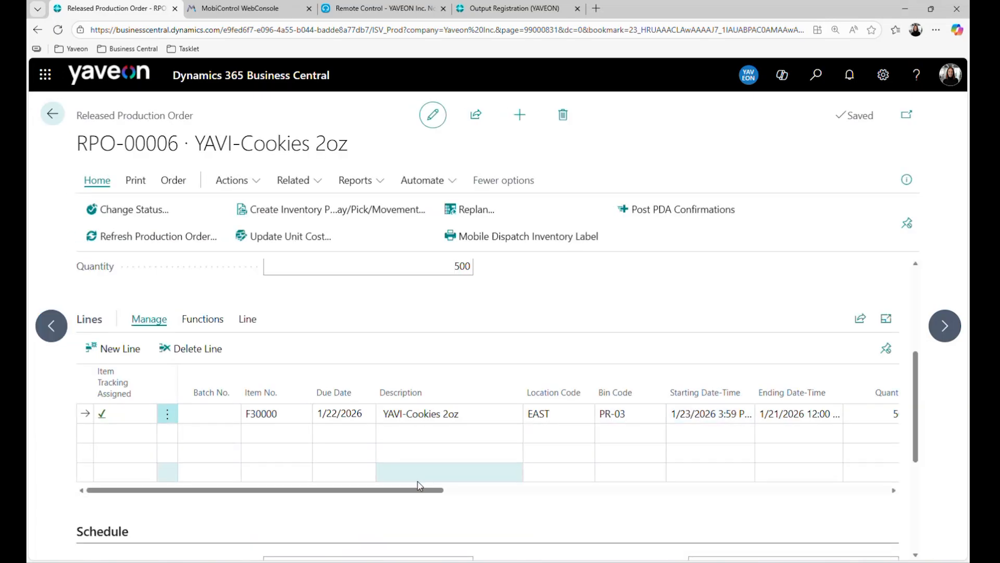
scroll(420, 472, up, 3)
scroll(420, 486, up, 2)
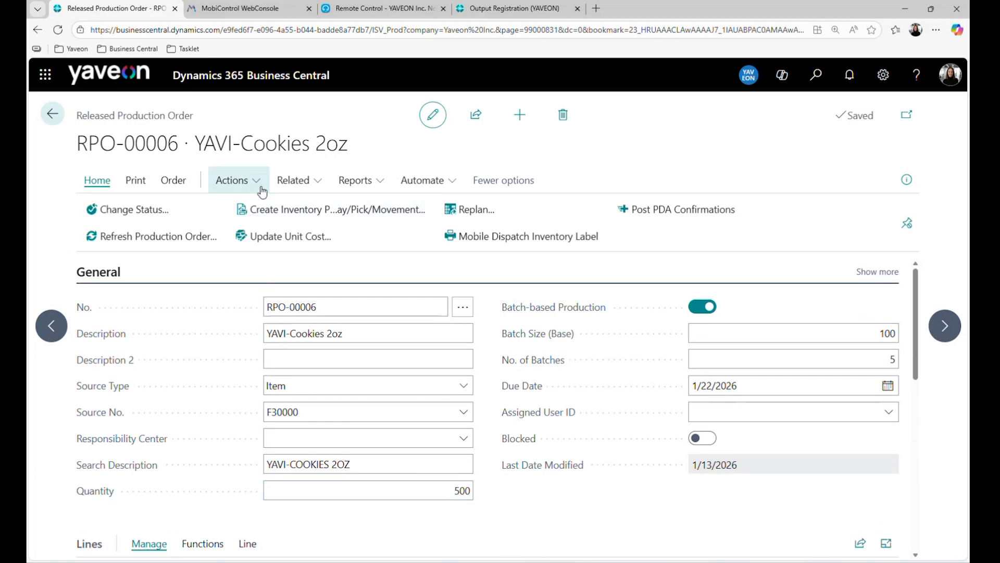
click(278, 183)
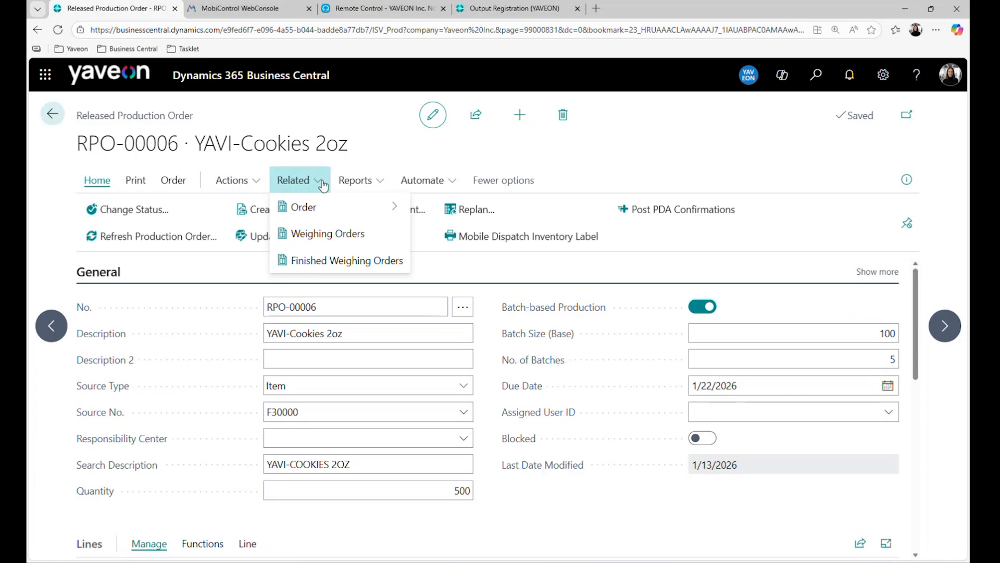
mouse_move(327, 207)
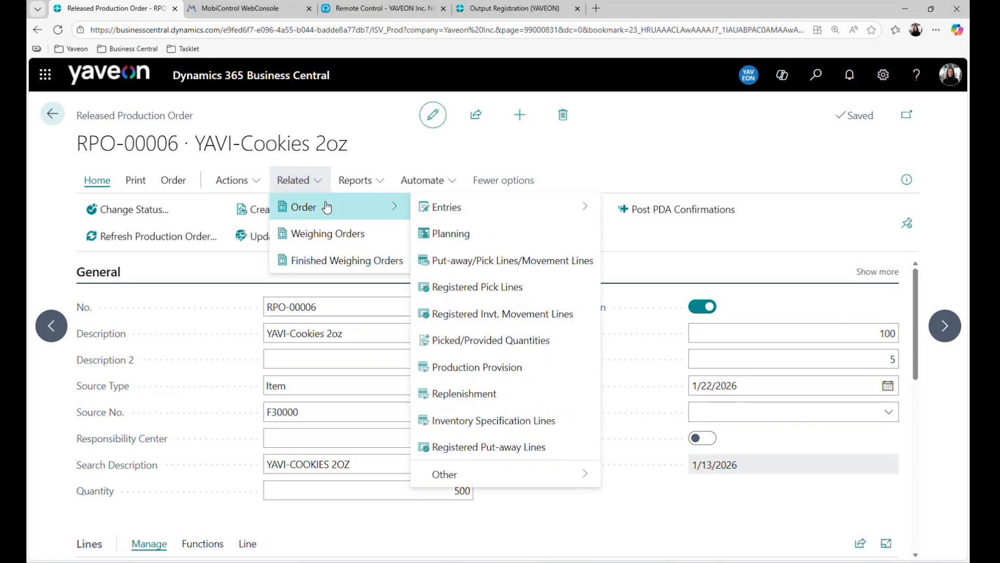
click(535, 374)
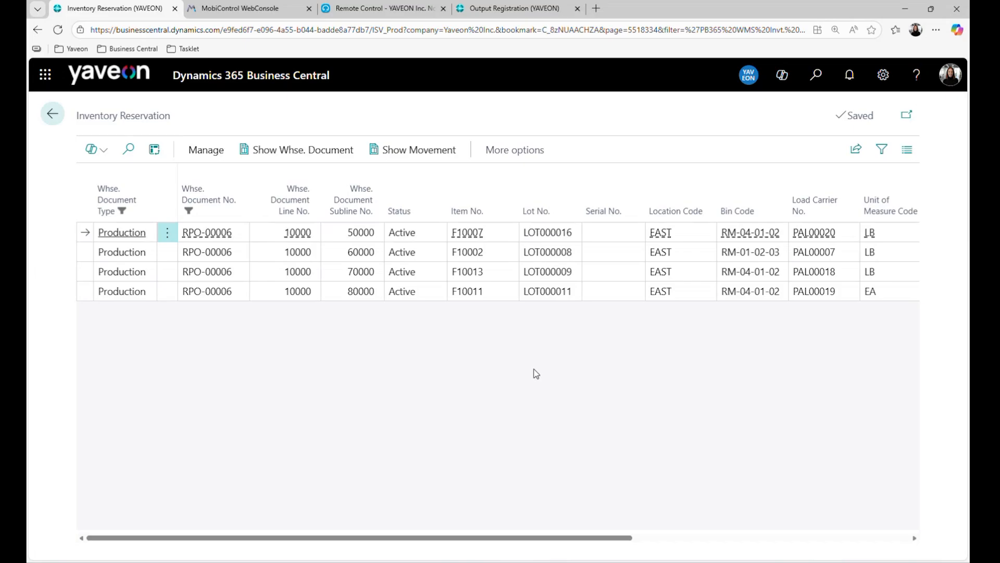
- Show the warehouse movement for the reserved components, review lots, bins, load carriers and quantities on its lines, and go back
click(400, 144)
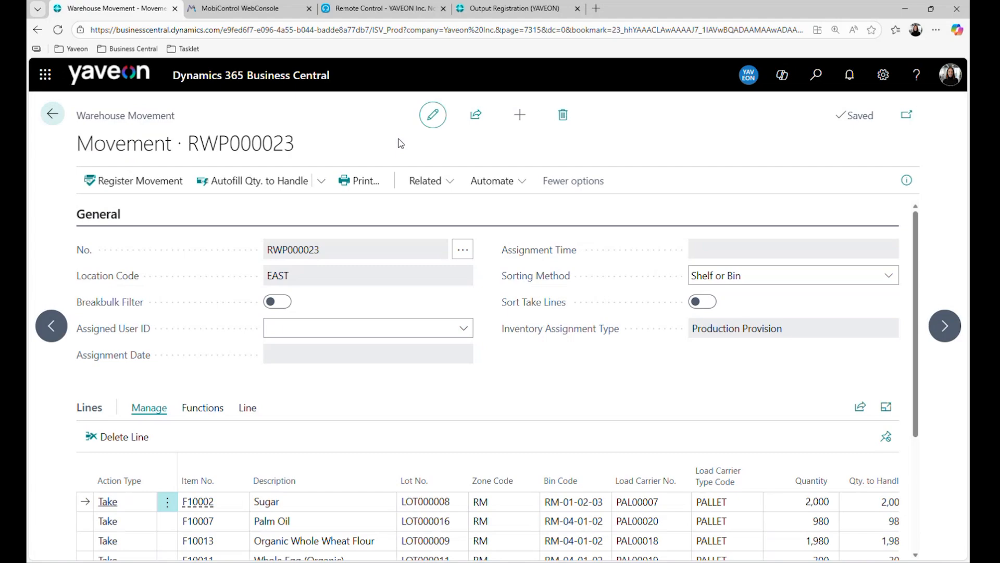
scroll(522, 355, down, 2)
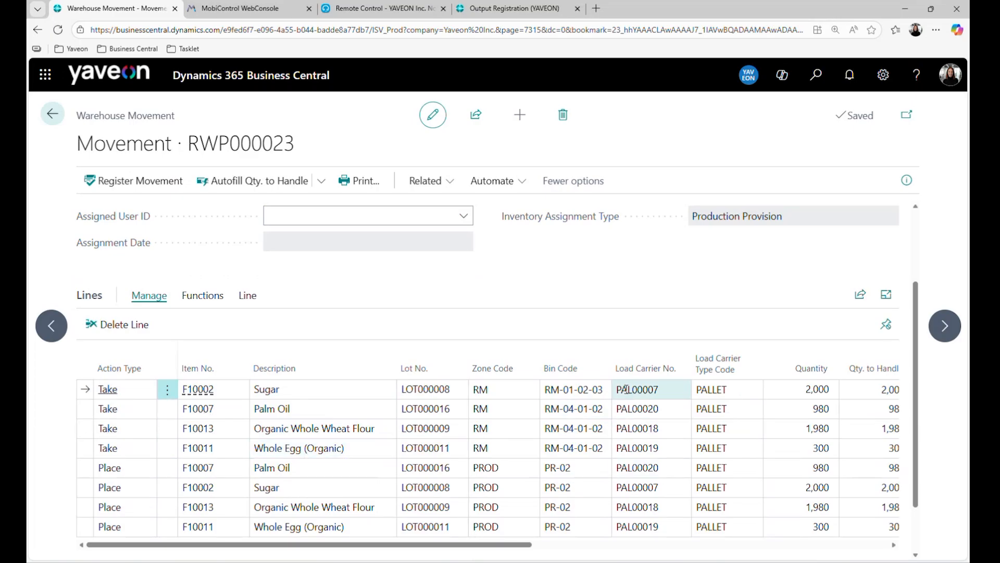
drag(526, 545, 628, 545)
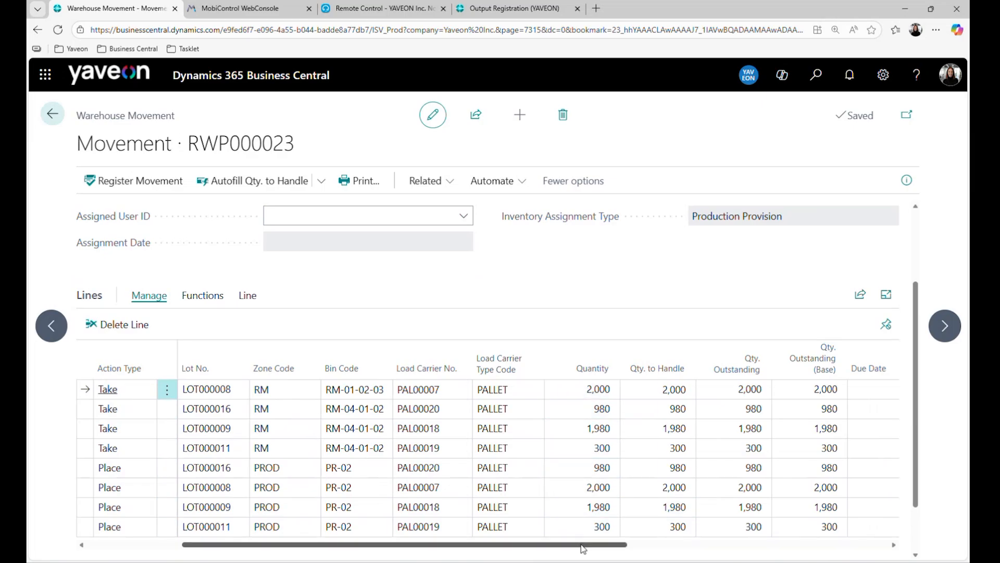
drag(576, 545, 484, 550)
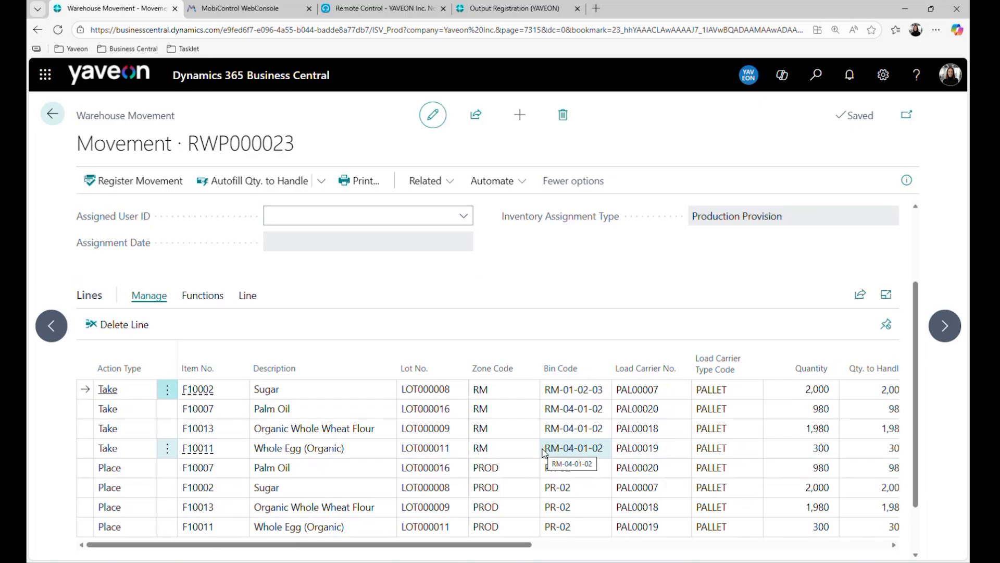
click(53, 115)
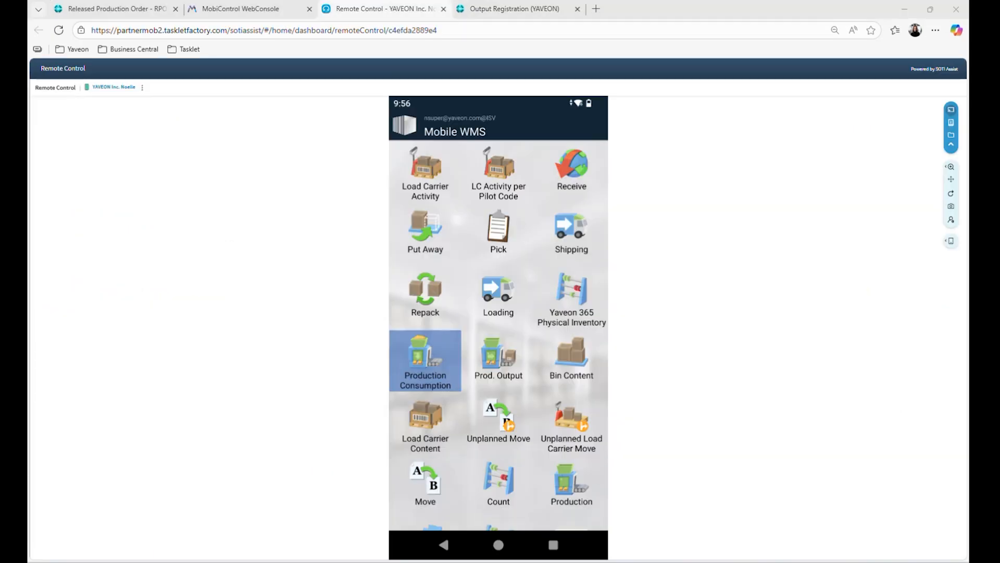
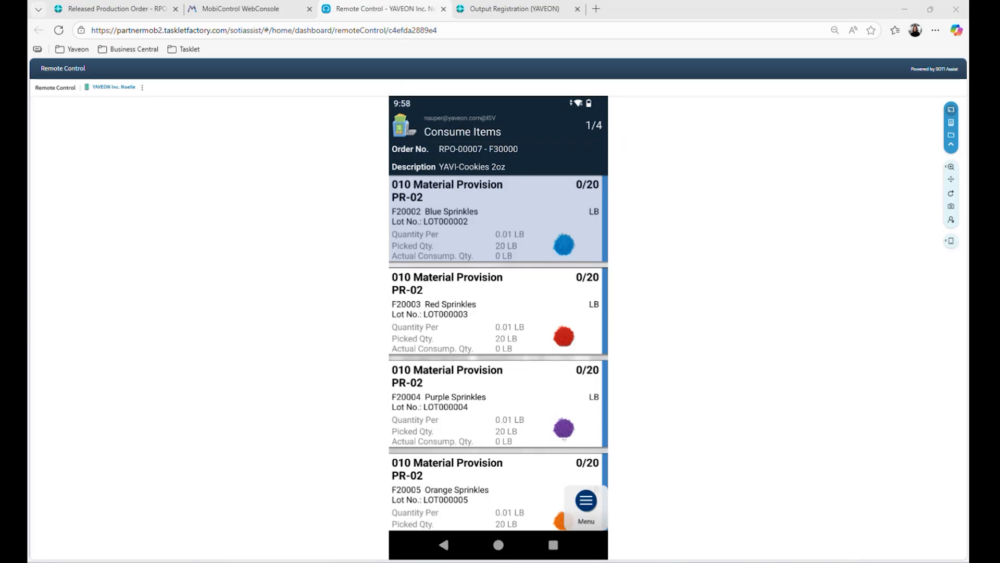
- Register consumption of 20 LB red sprinkles and 22 LB purple sprinkles for RPO-00007, accepting the purple quantity above the expected limit
click(498, 311)
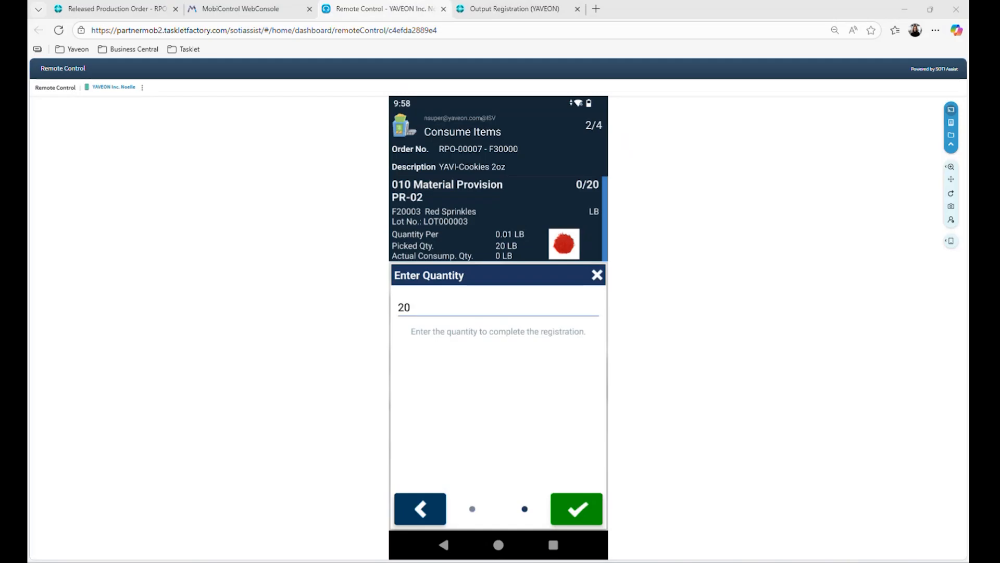
click(577, 508)
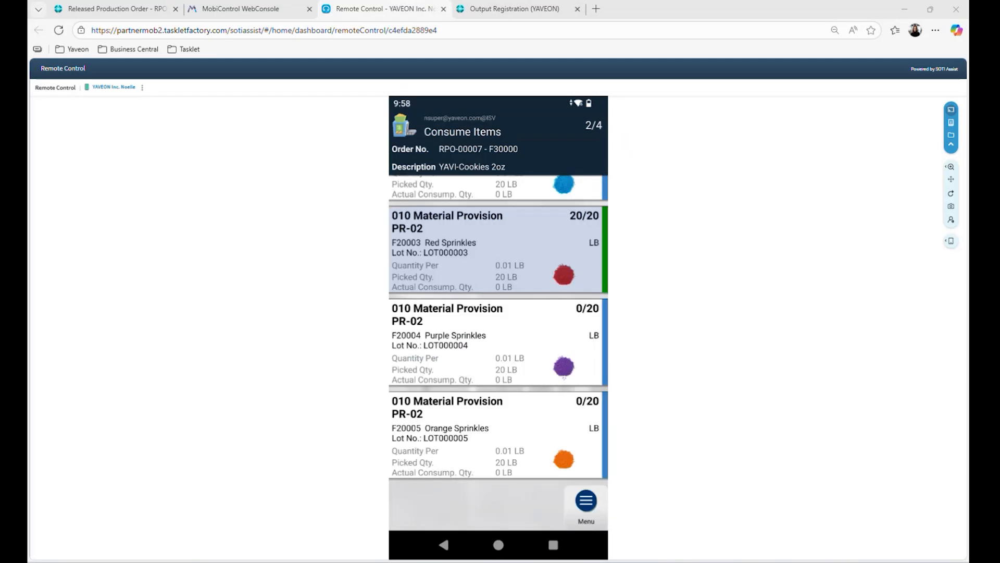
click(498, 343)
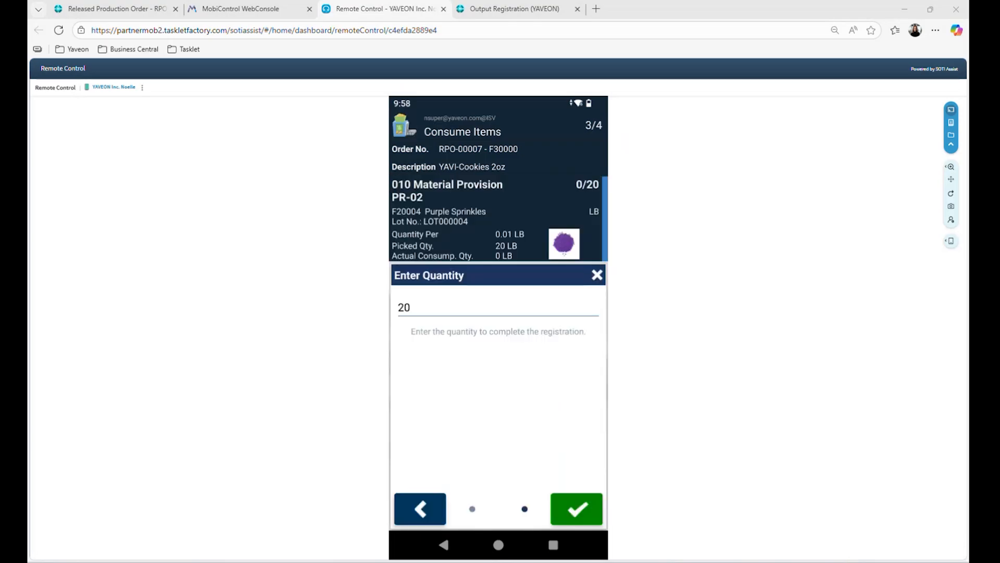
click(408, 318)
key(BackSpace)
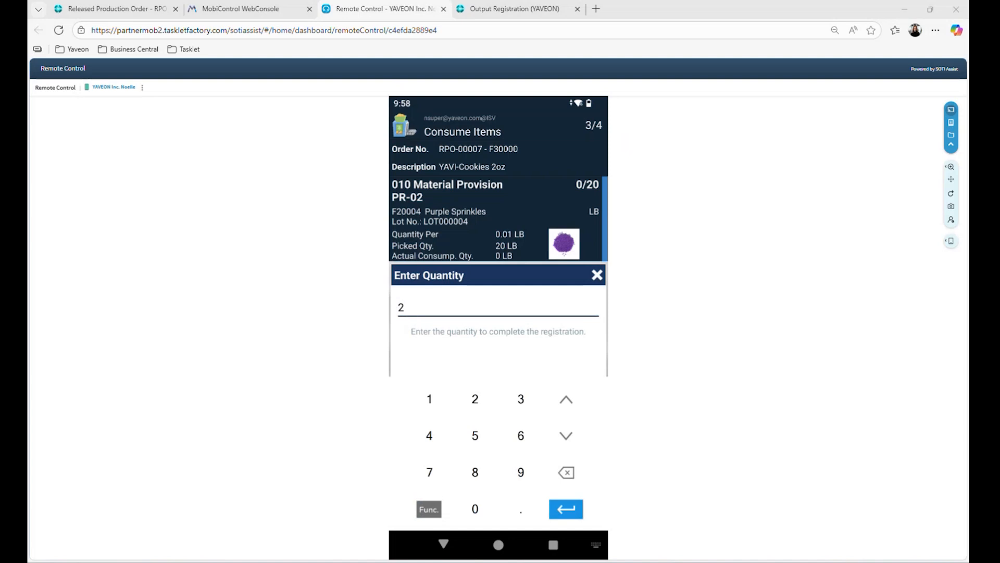
text(24)
key(BackSpace)
key(BackSpace)
text(2)
key(Return)
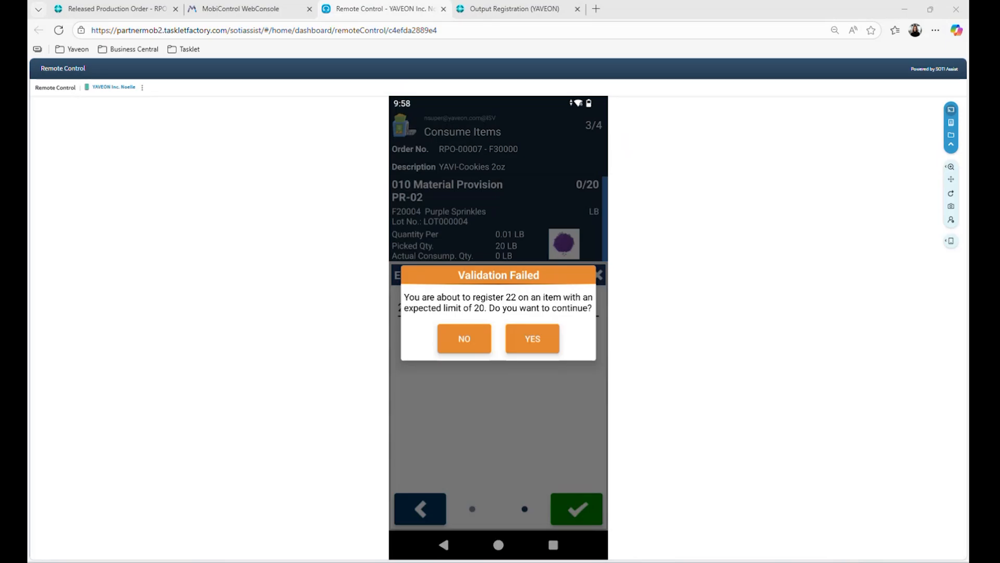
click(532, 339)
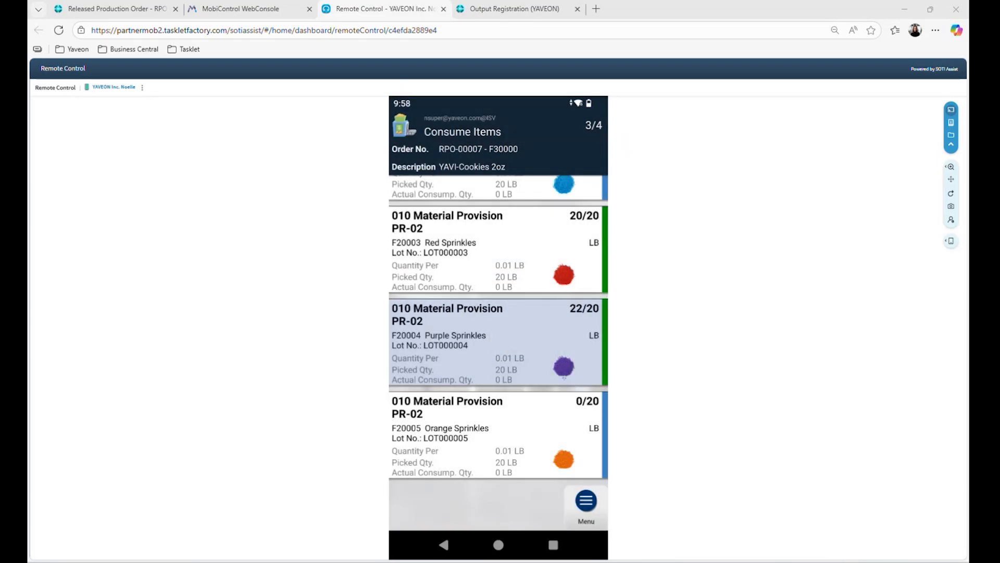
- Register consumption of 20 LB each of blue sprinkles and orange sprinkles for RPO-00007
scroll(498, 333, up, 1)
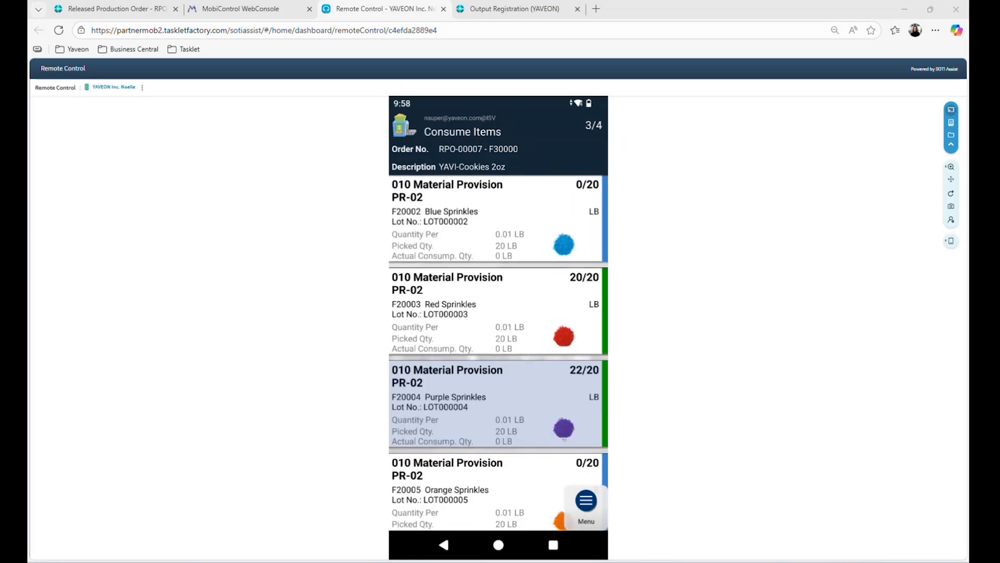
click(496, 219)
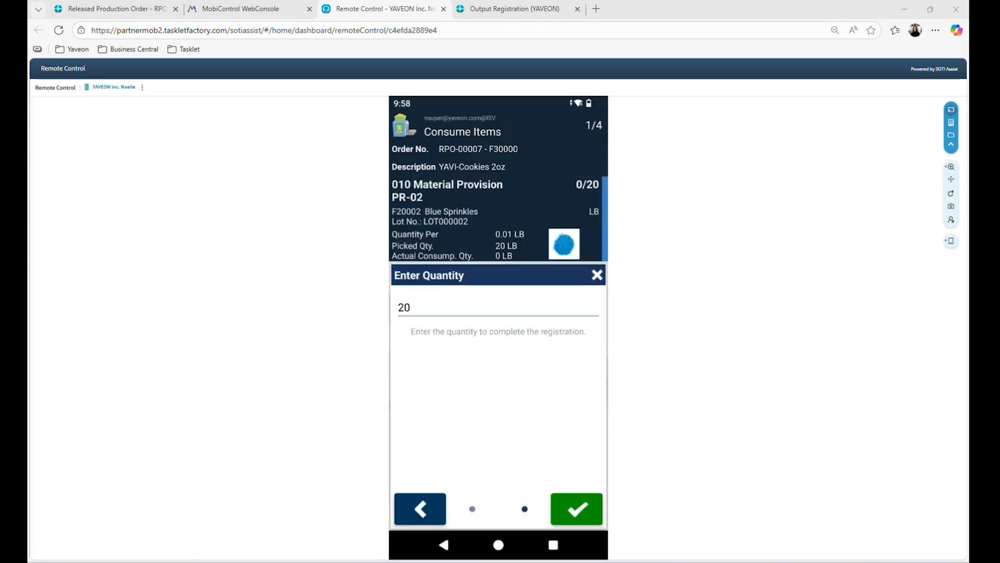
click(577, 509)
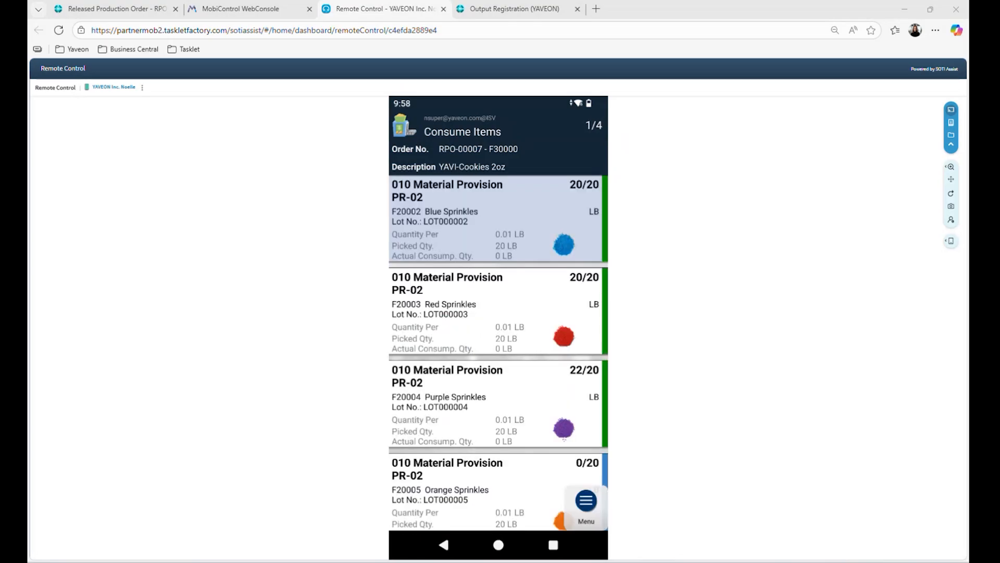
click(484, 492)
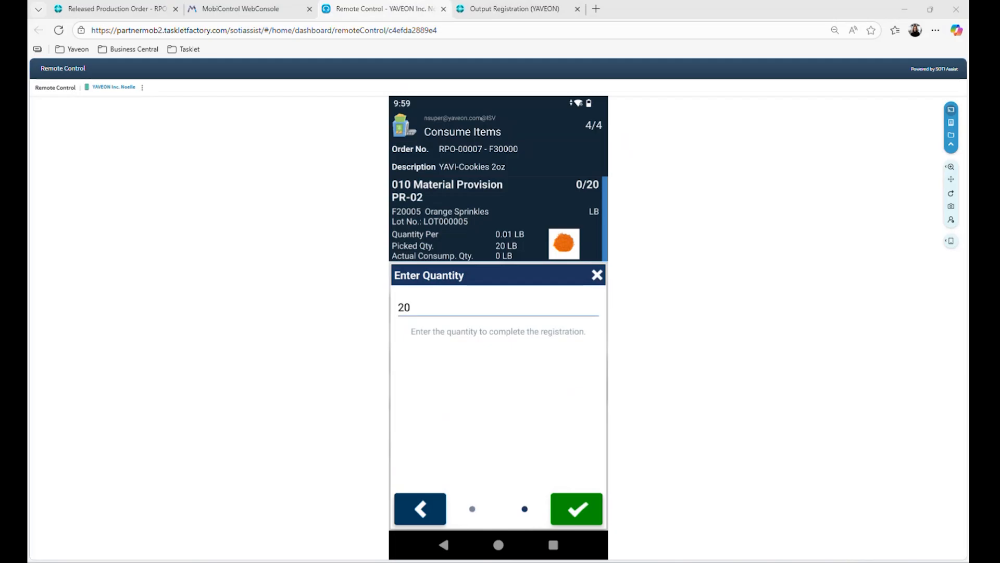
click(577, 509)
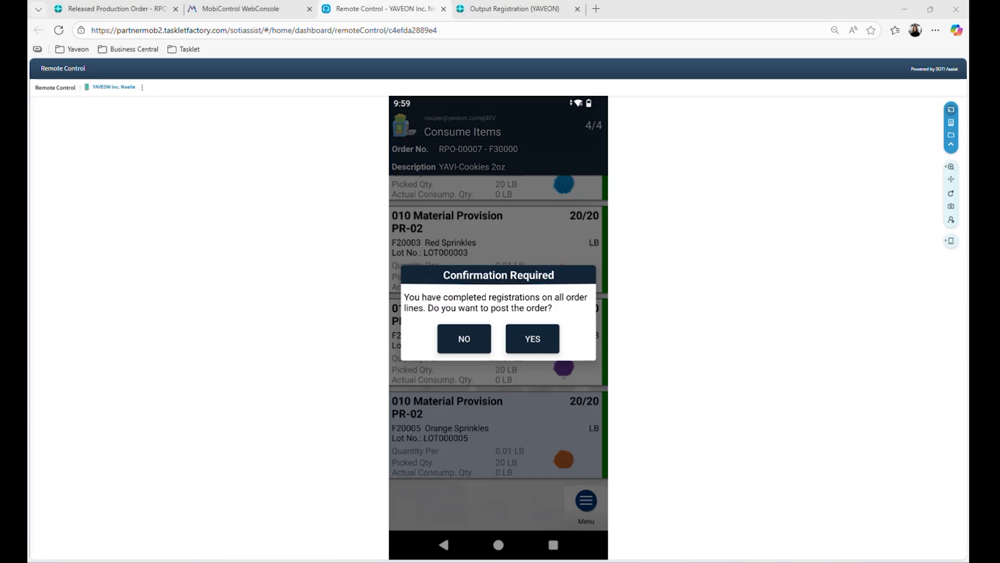
- Post the completed component consumption registrations for RPO-00007 and leave the consumed items list
click(533, 338)
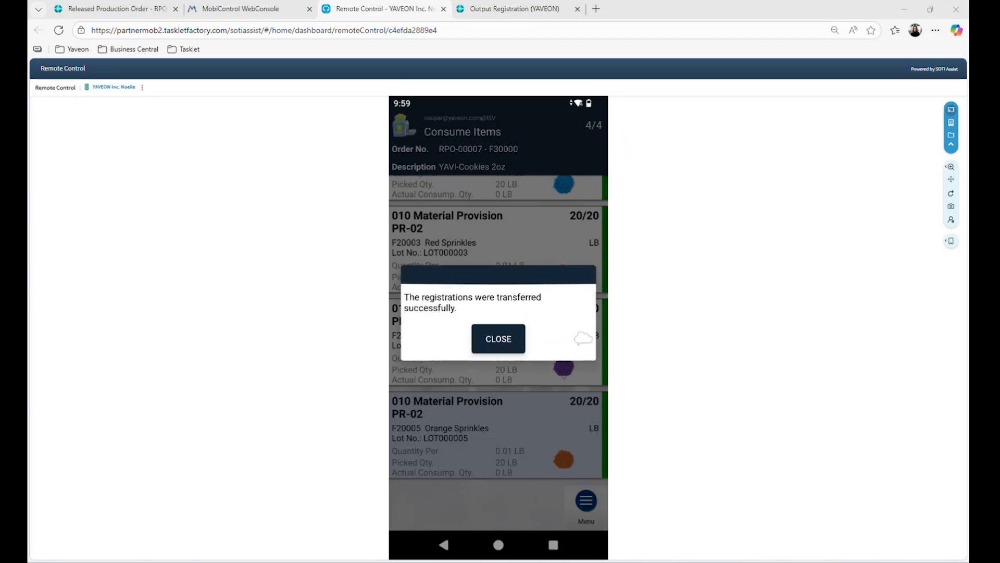
click(502, 346)
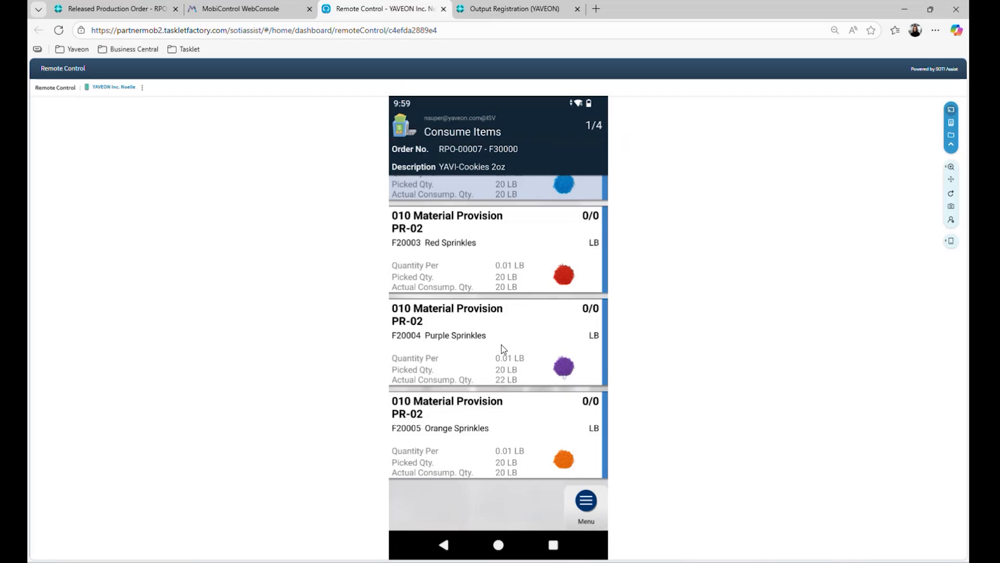
key(Escape)
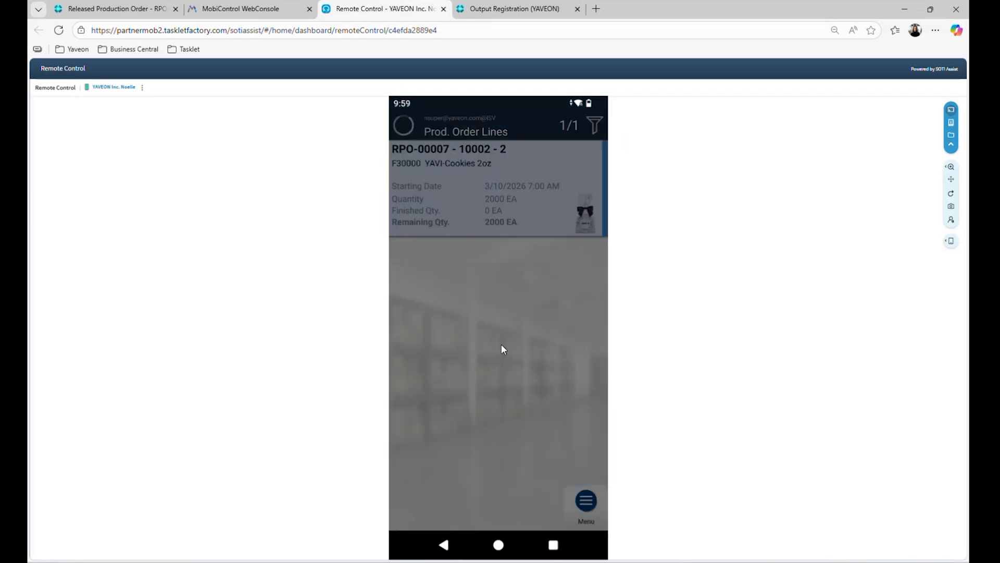
- Return to the Mobile WMS main menu, view the Prod. Output order filters, and go back
key(Escape)
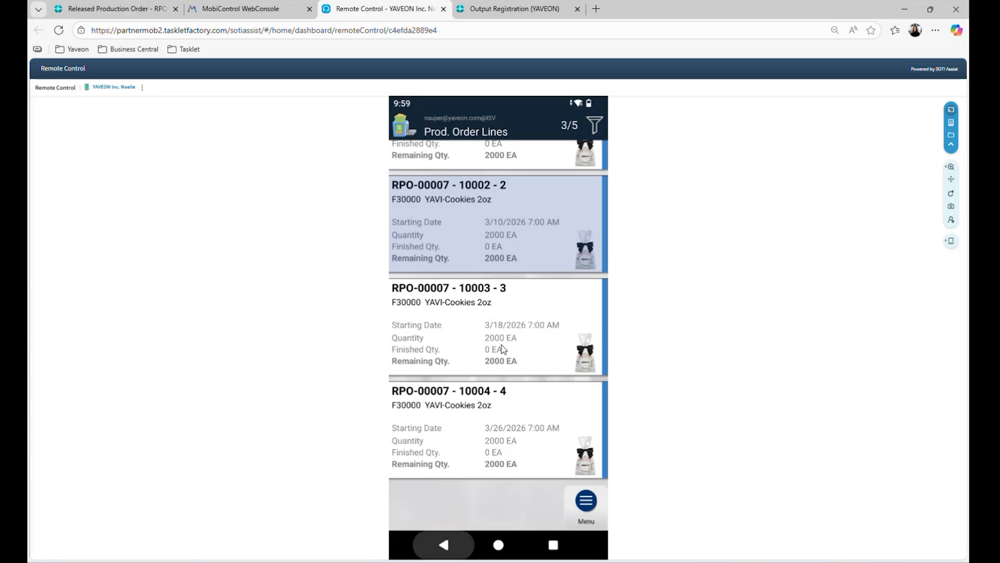
key(Escape)
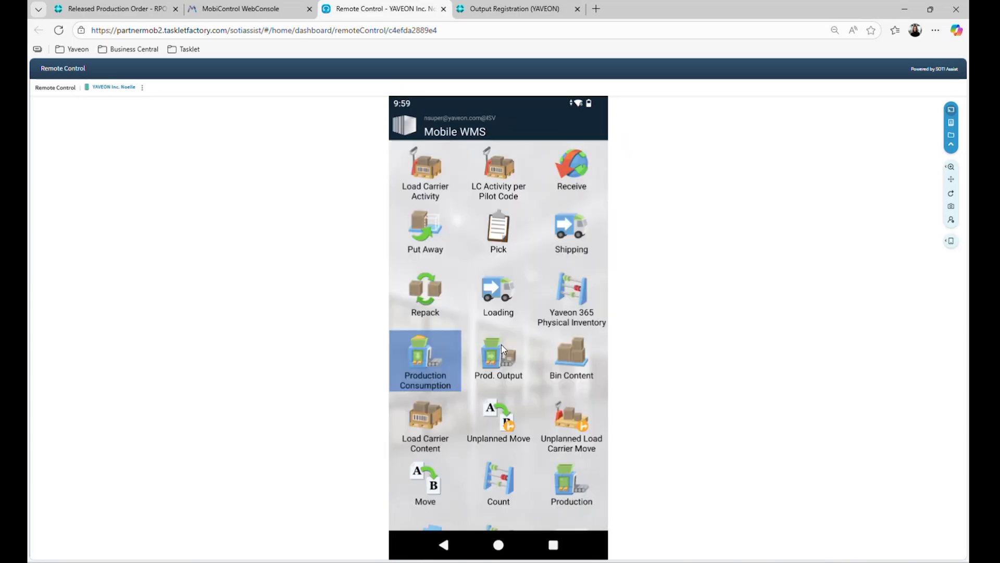
click(501, 345)
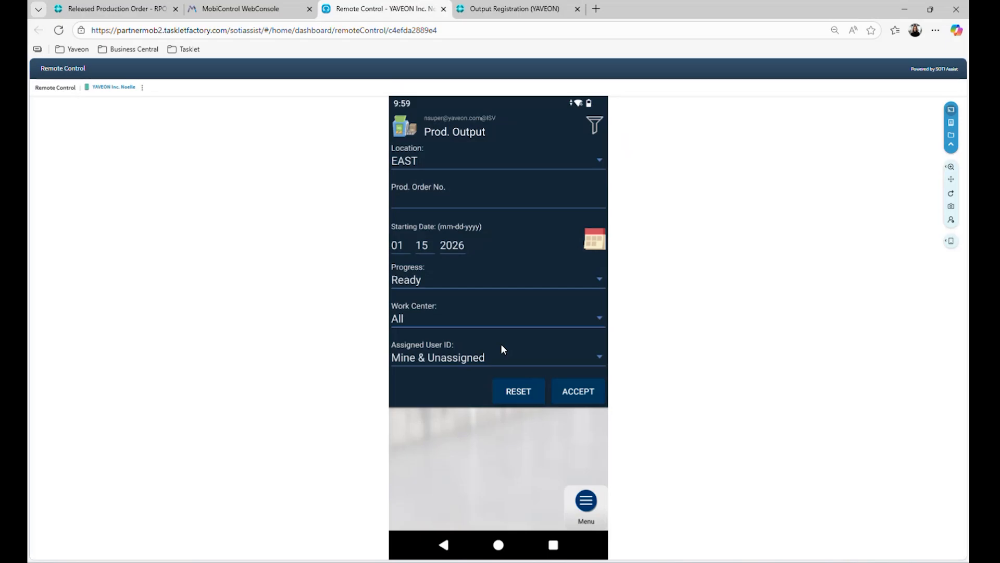
key(Escape)
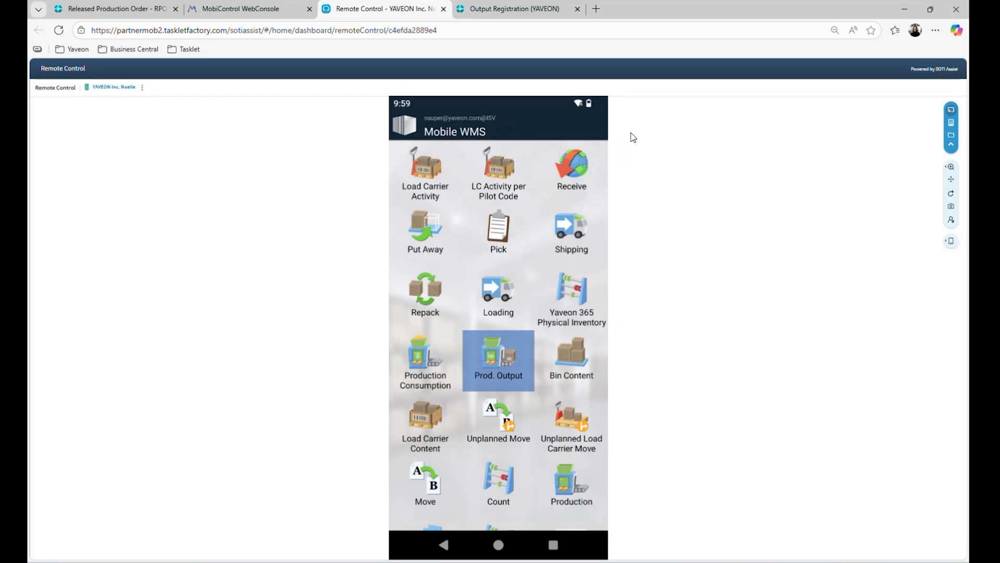
- Switch to Output Registration and post YAVI-Cookies output for RPO-00007 on 2 pallets with a load carrier quantity of 250 EA each
click(508, 11)
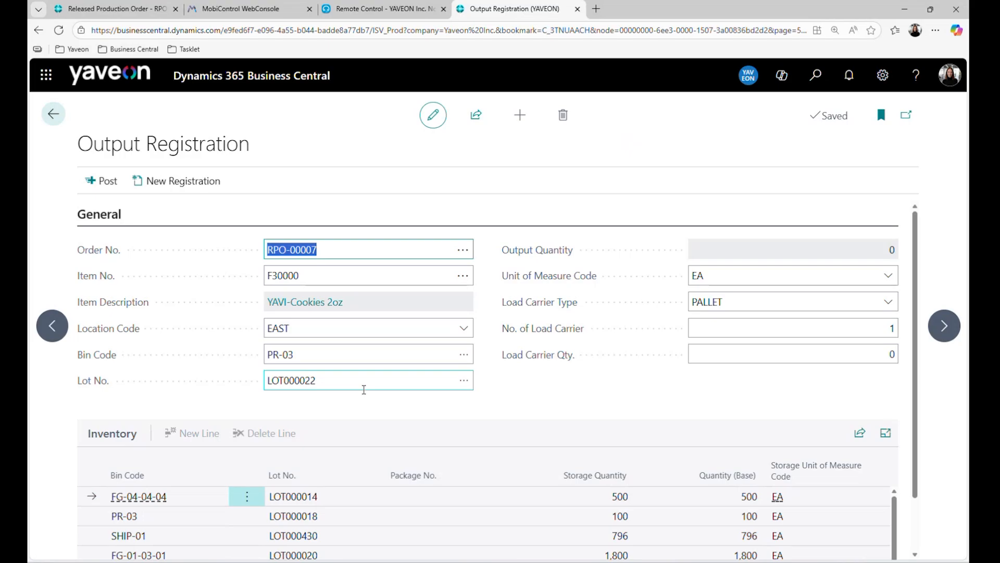
click(776, 327)
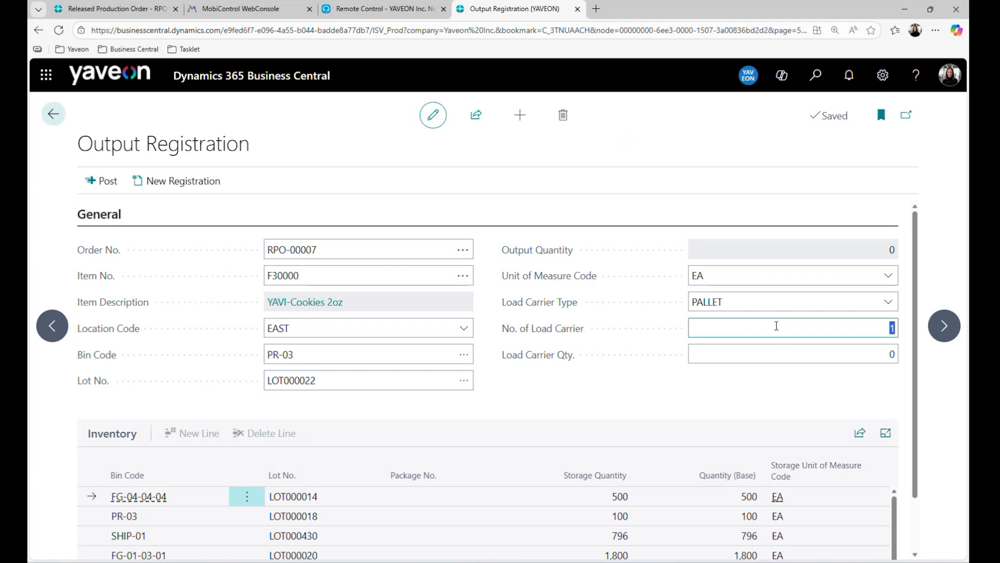
text(2)
key(Tab)
text(250)
key(Tab)
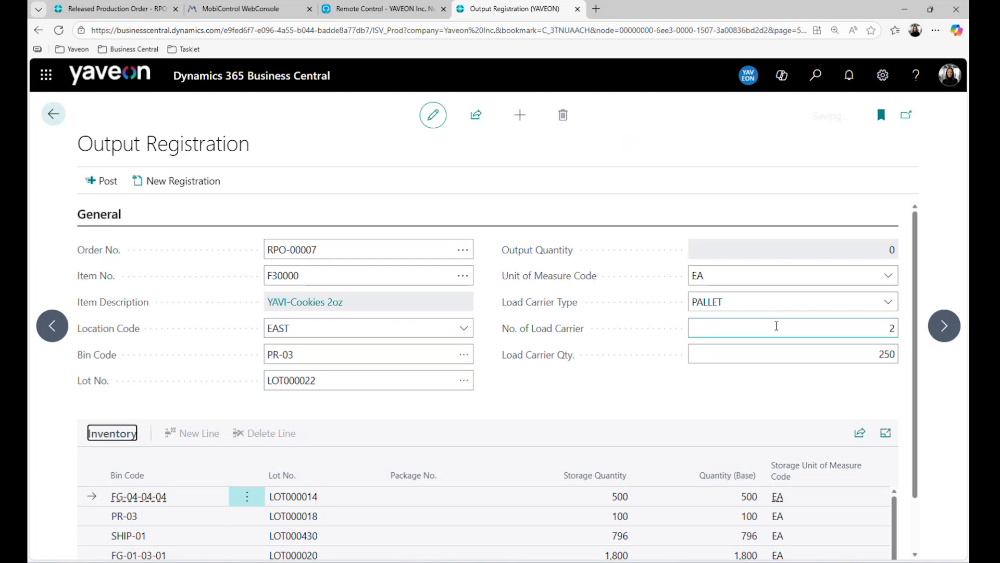
click(99, 182)
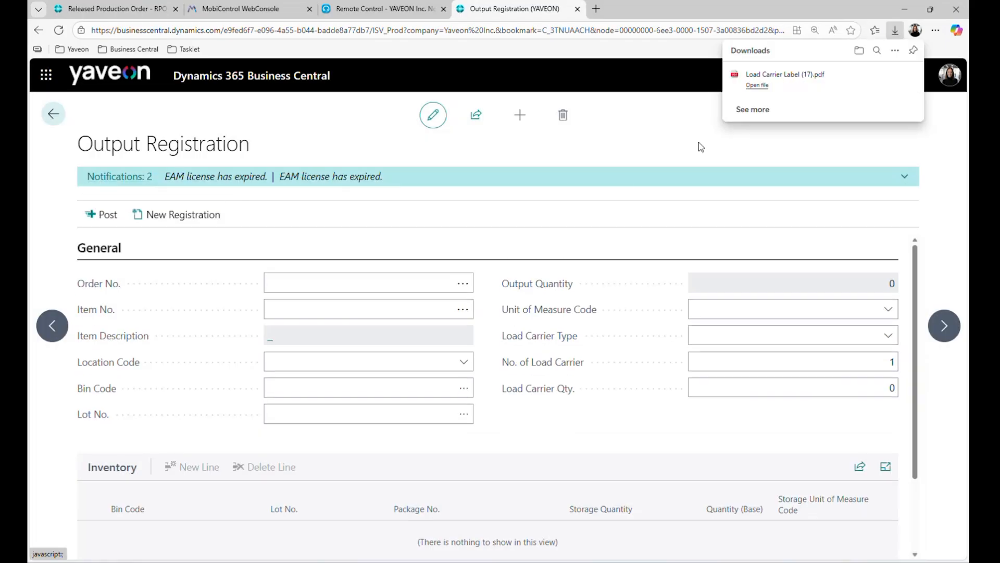
- Open the downloaded Load Carrier Label PDF and review the pallet labels on both pages
click(751, 85)
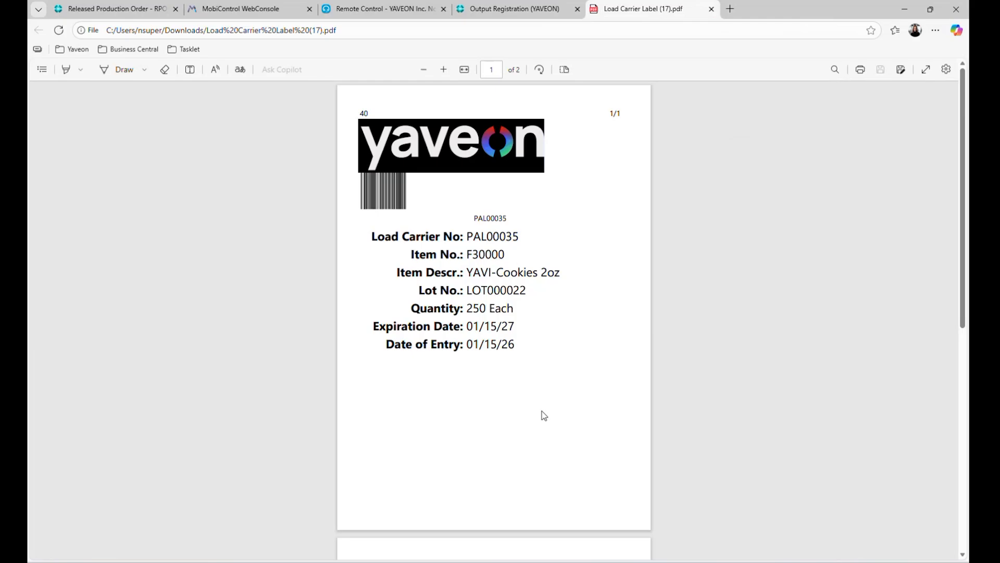
scroll(543, 411, down, 7)
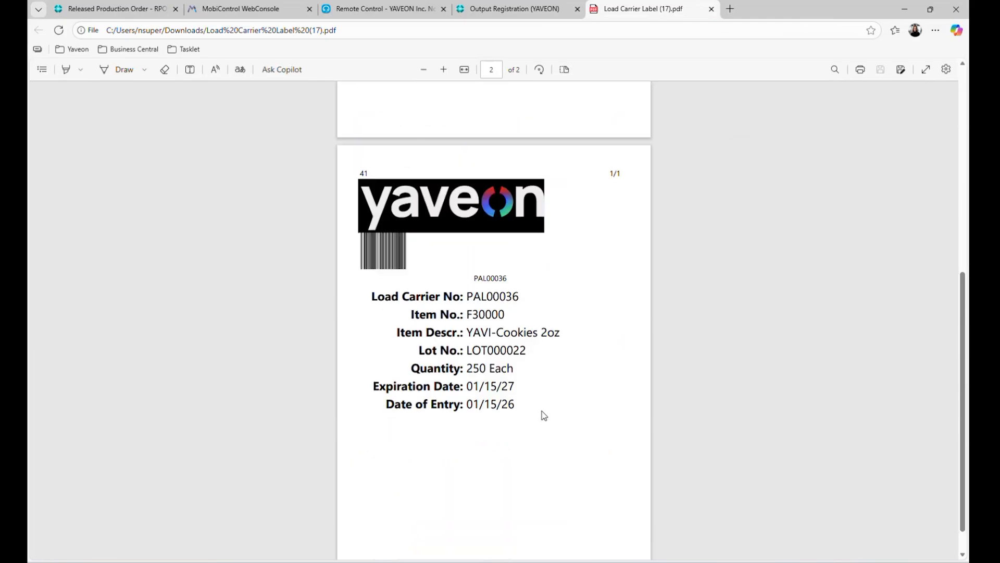
scroll(545, 415, down, 1)
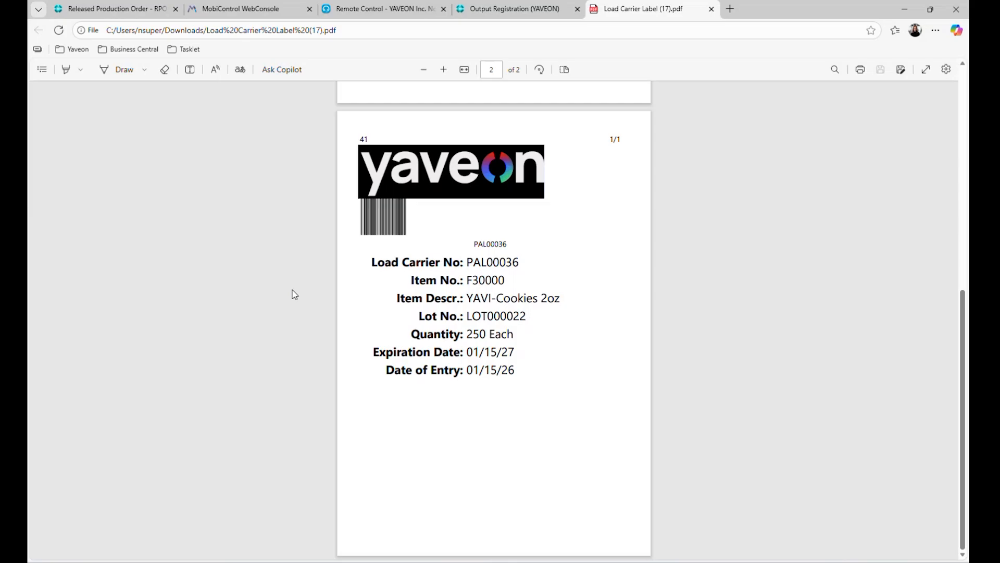
- Leave the released production order, open the Whse. Shipment Control Center, and review the shipments' traffic light, picking and availability columns
click(111, 9)
click(53, 114)
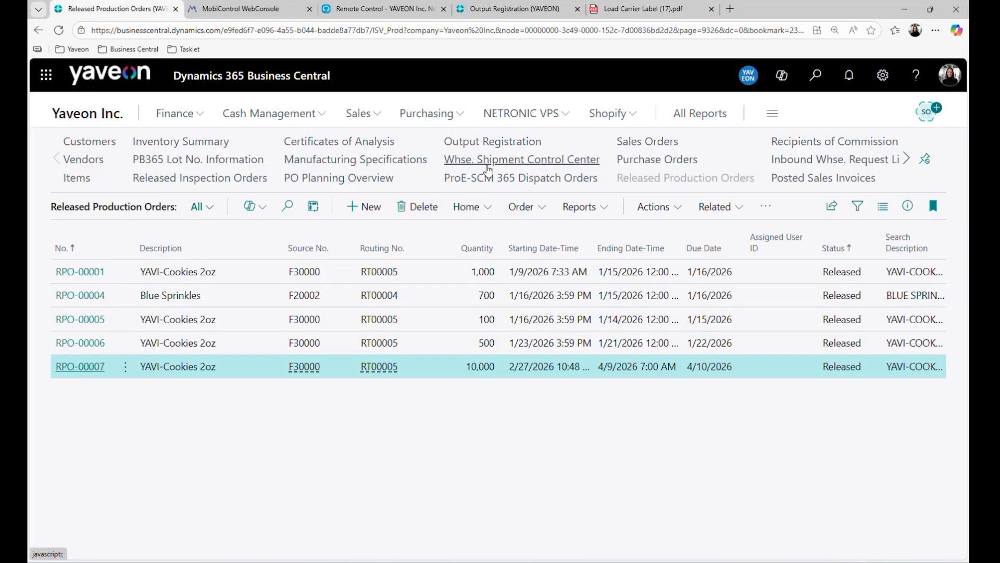
click(488, 167)
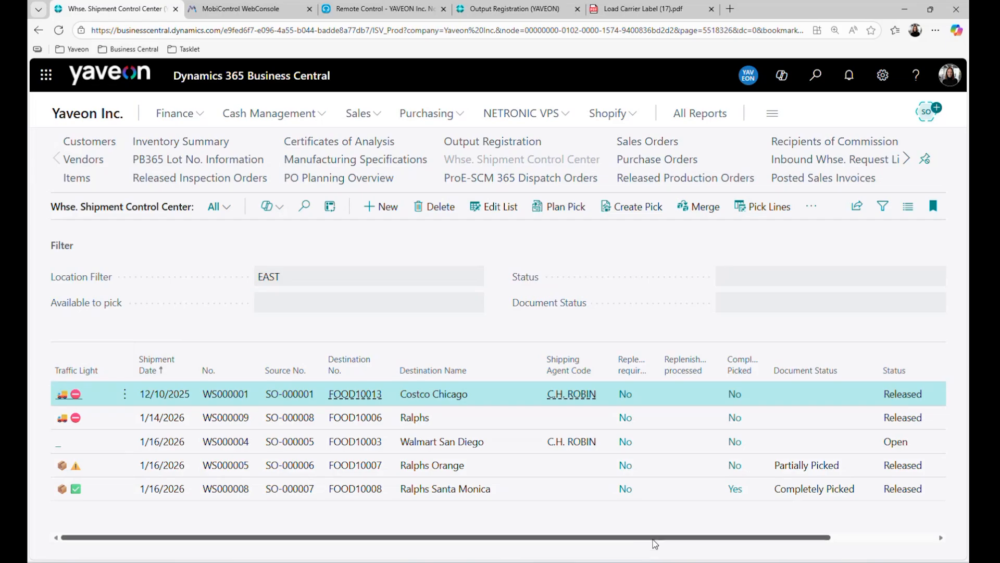
drag(655, 543, 780, 541)
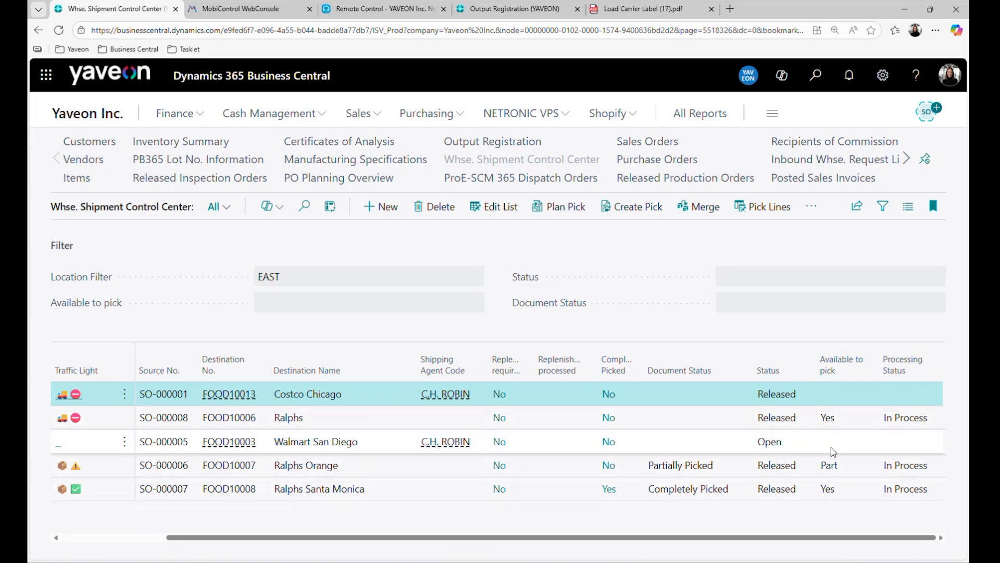
drag(797, 541, 590, 543)
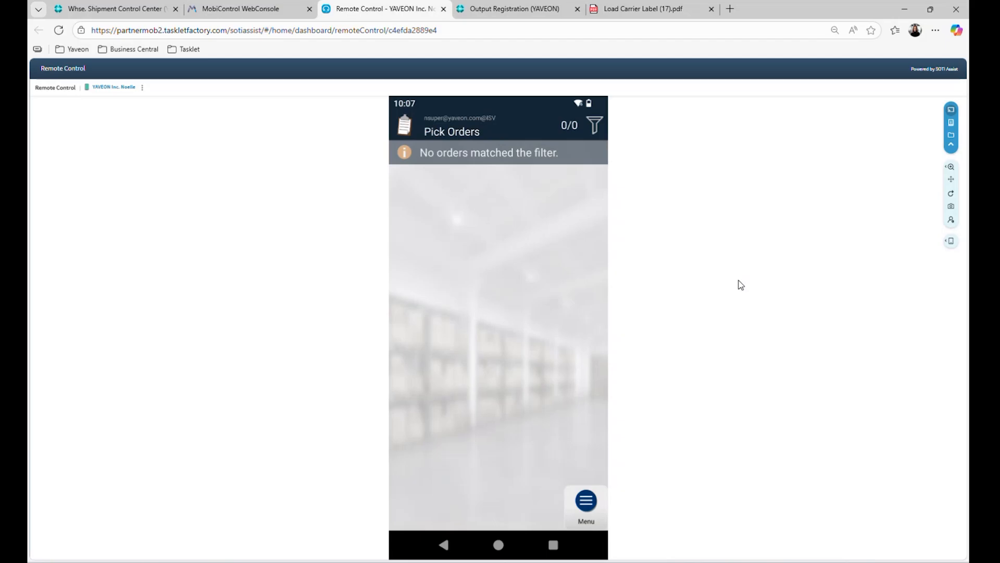
- Return from the mobile pick orders to Business Central and review the ProE-SCM 365 Dispatch Orders list
click(111, 9)
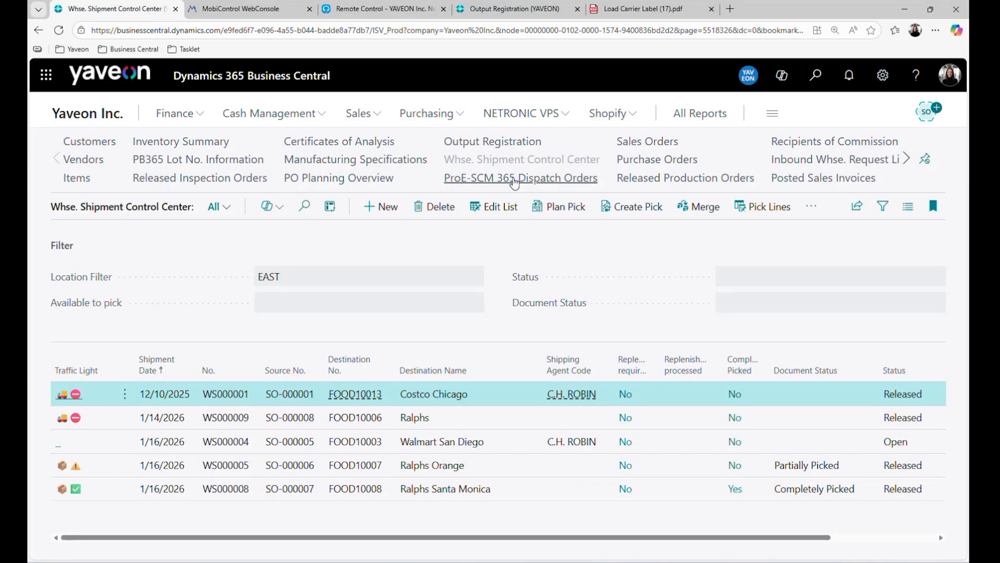
click(514, 183)
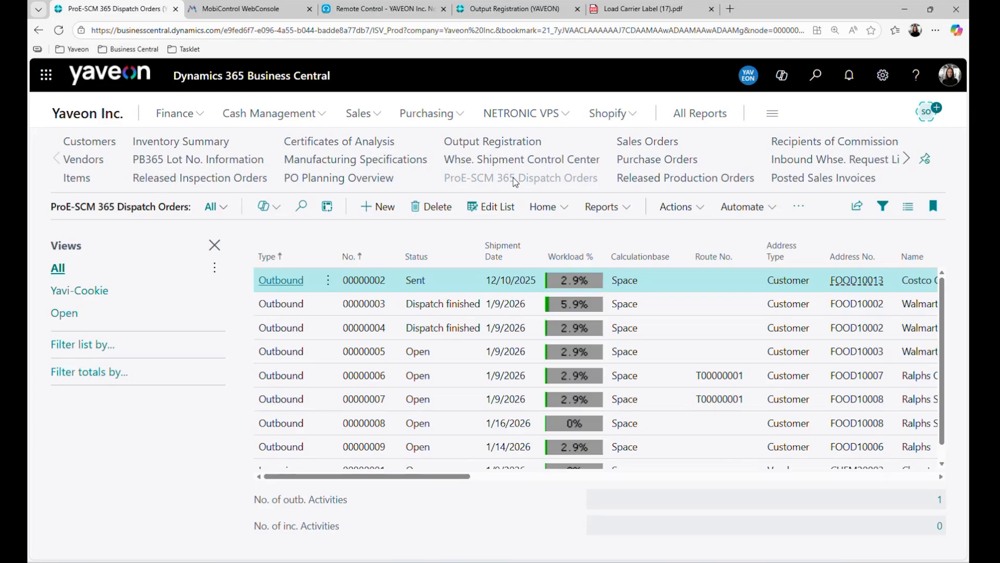
scroll(485, 333, down, 1)
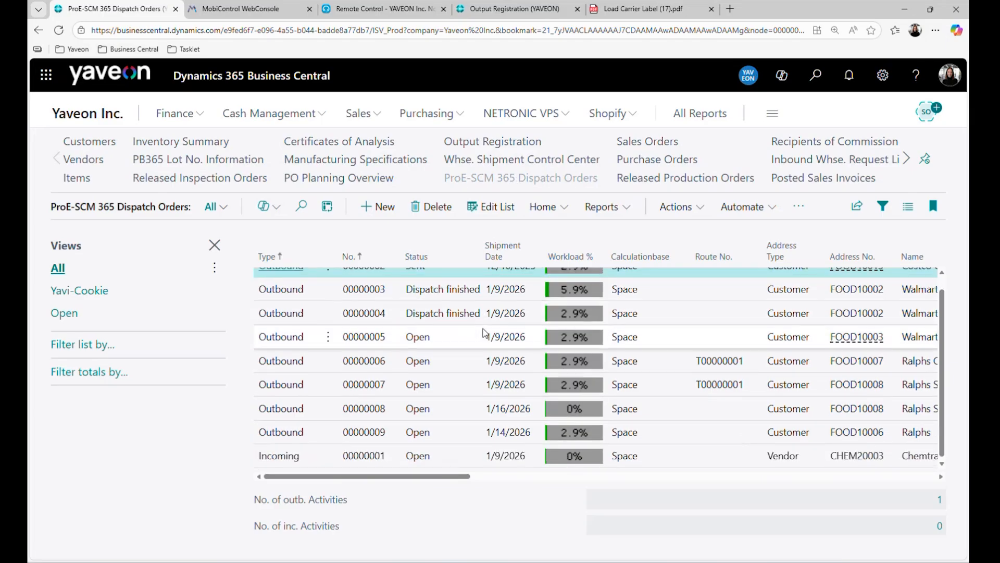
scroll(485, 332, up, 1)
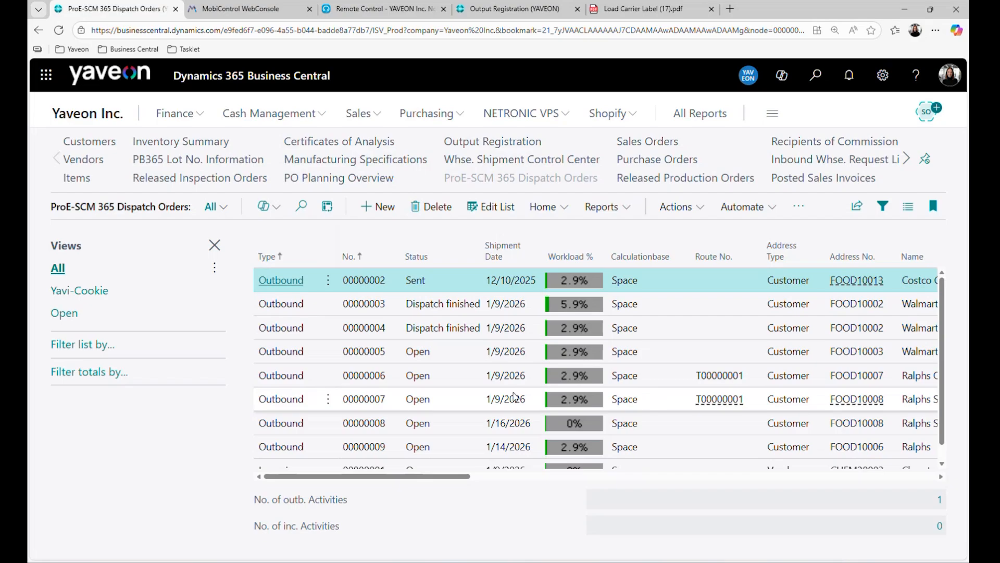
- Open outbound dispatch order 00000006 from the Yavi-Cookie view, preview its CMR Bill of Lading, and close the preview
click(94, 291)
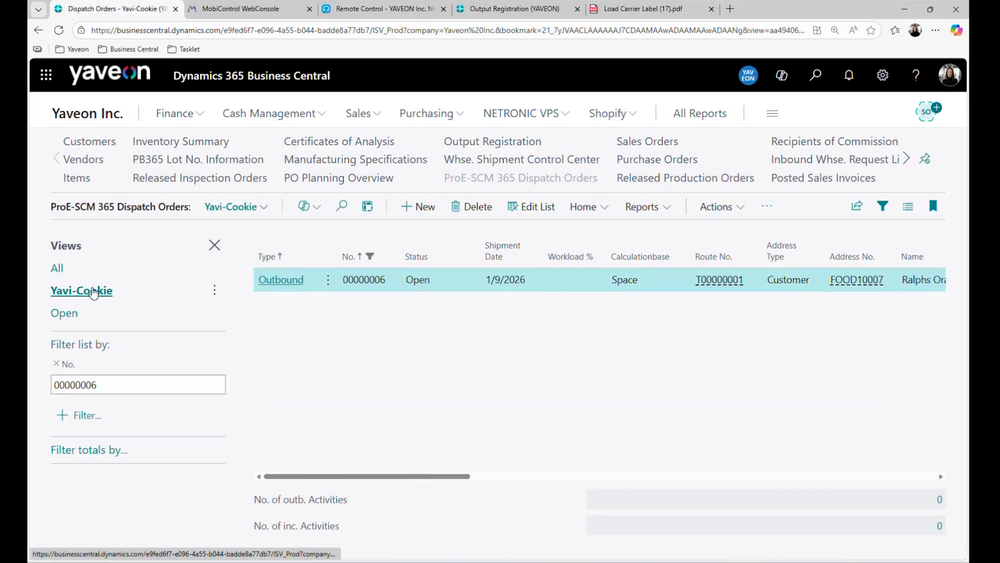
click(271, 285)
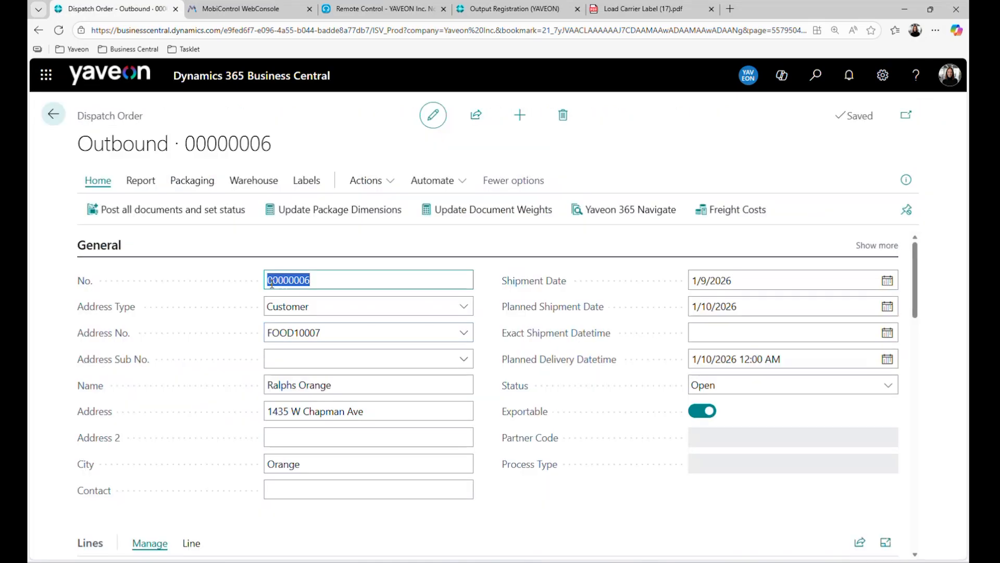
click(152, 188)
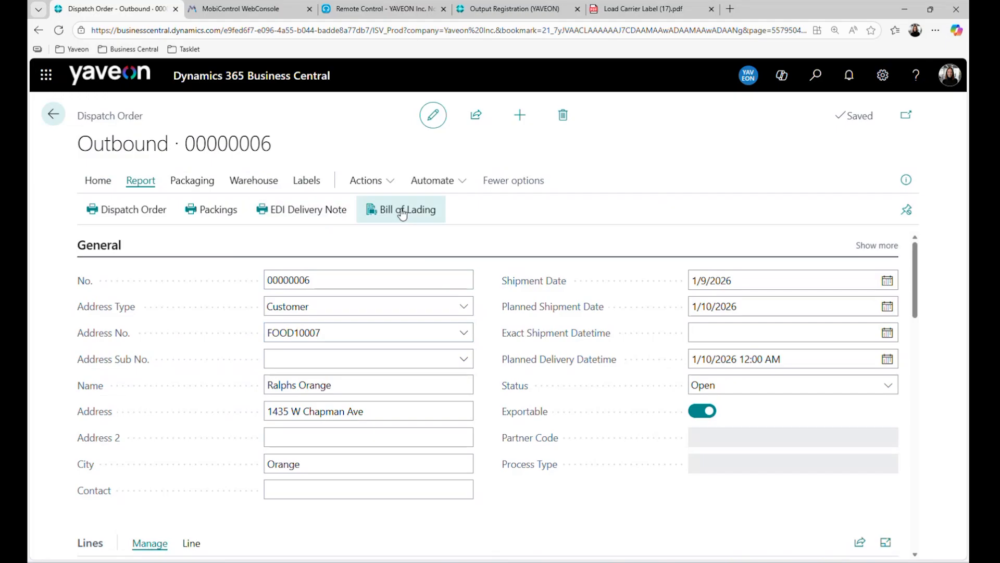
click(403, 211)
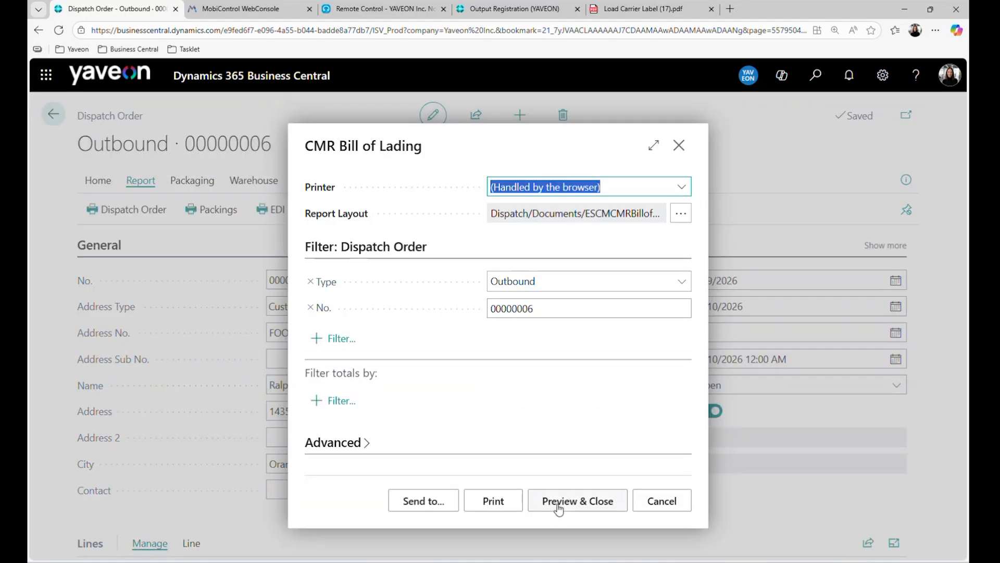
click(558, 503)
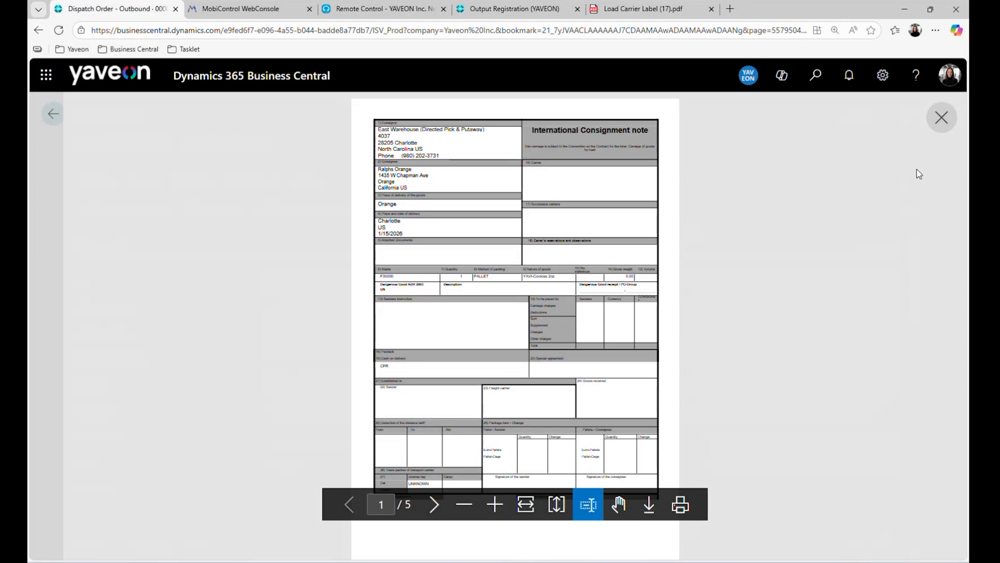
click(941, 117)
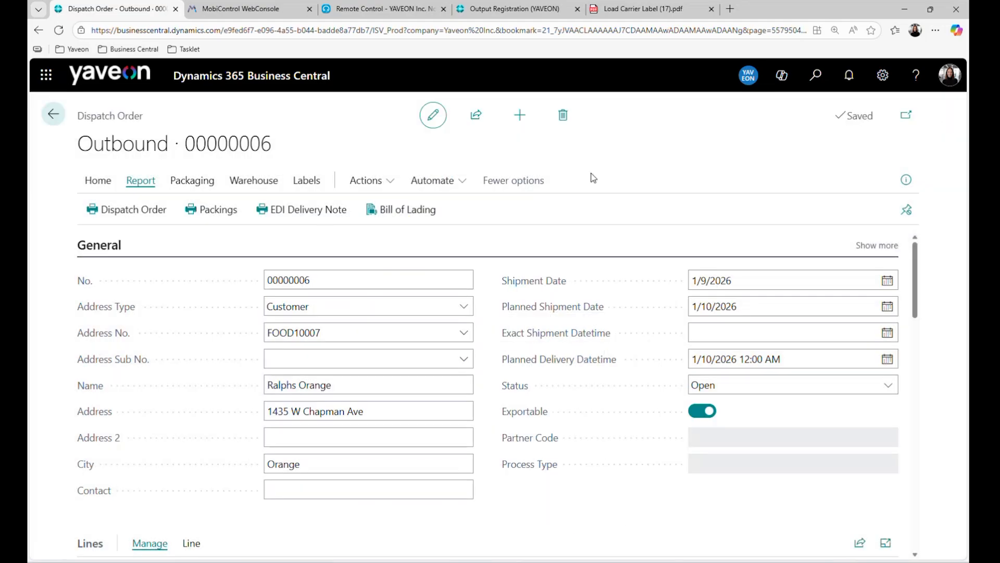
- Preview the Yaveon 365 GS1 goods label for dispatch order 00000006, enlarge it for reading, close it, and return to the dispatch orders list
click(308, 182)
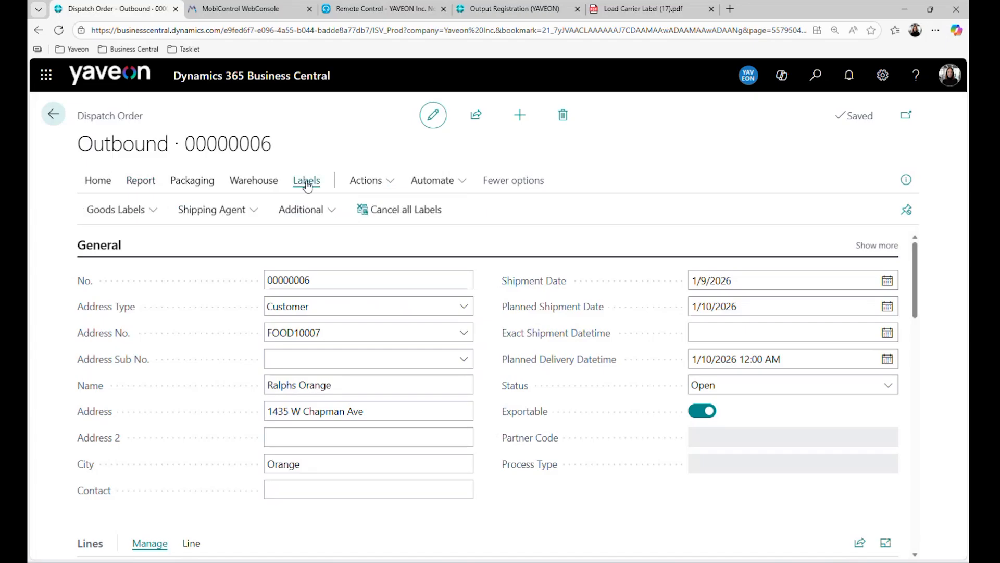
click(147, 211)
click(157, 238)
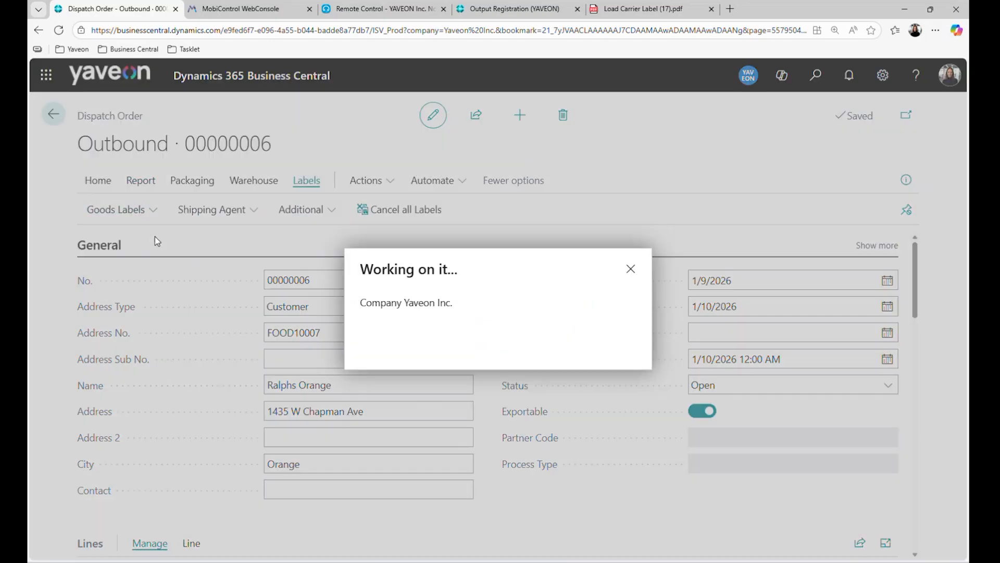
click(593, 501)
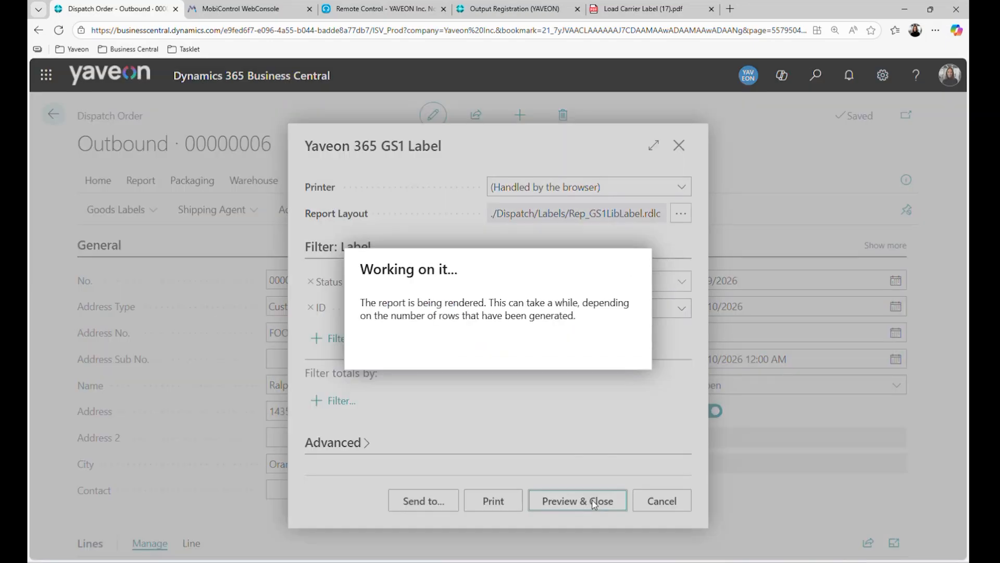
click(594, 504)
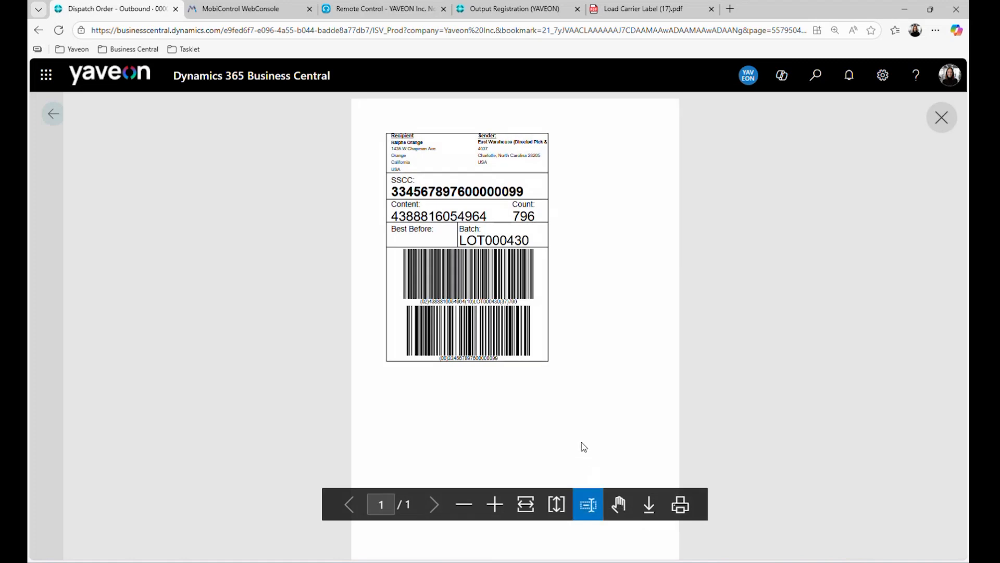
ctrl+scroll(582, 448, up, 3)
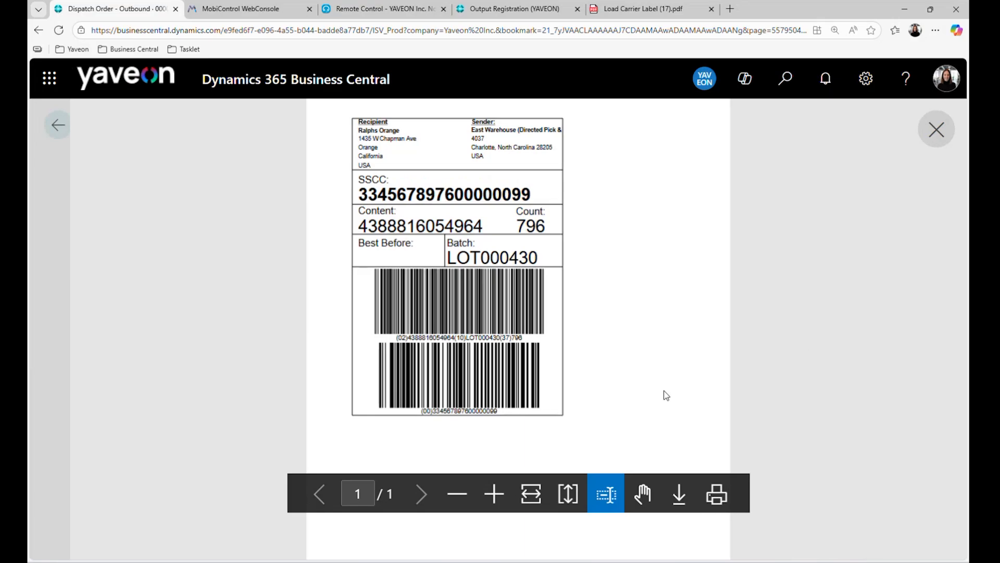
click(926, 136)
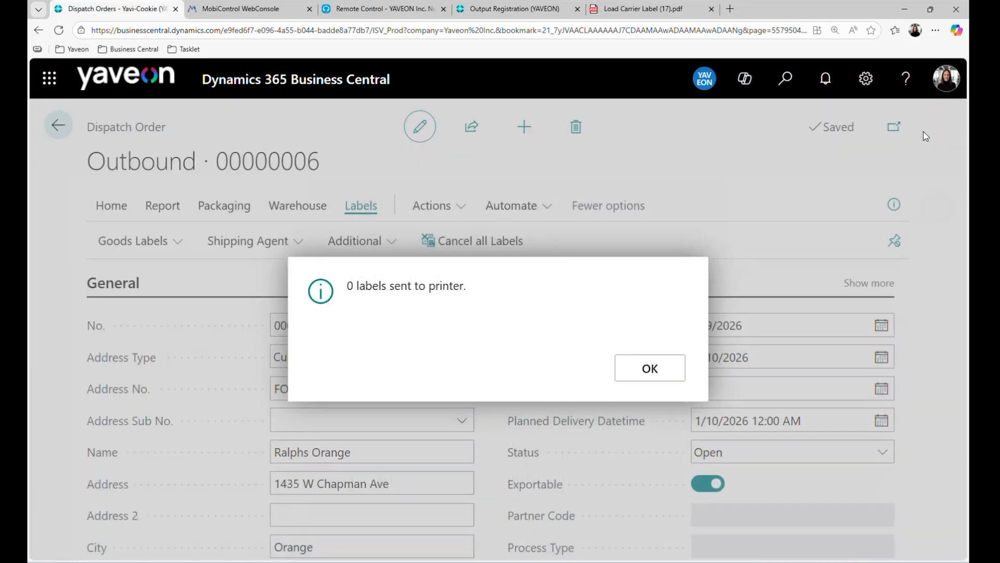
click(661, 379)
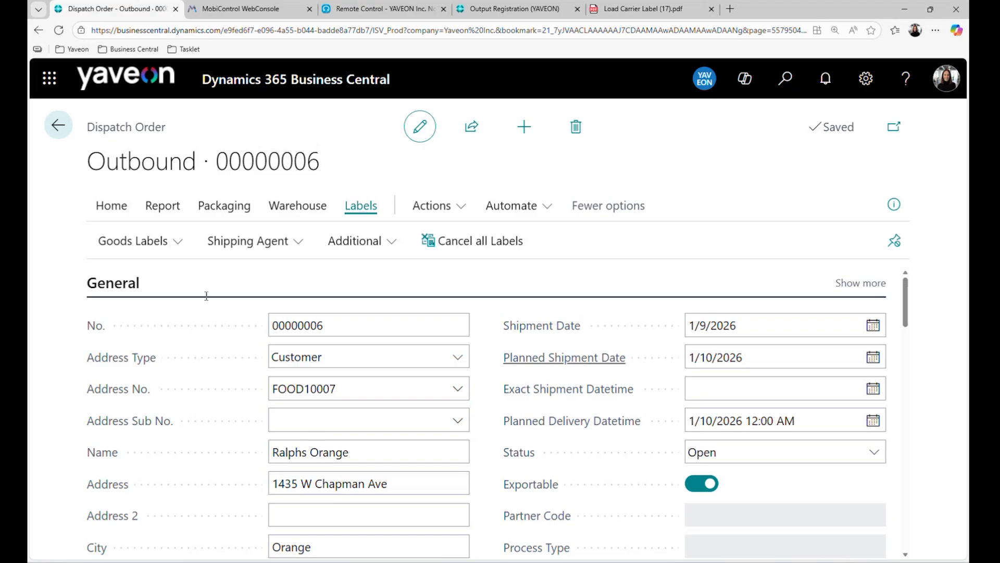
click(66, 126)
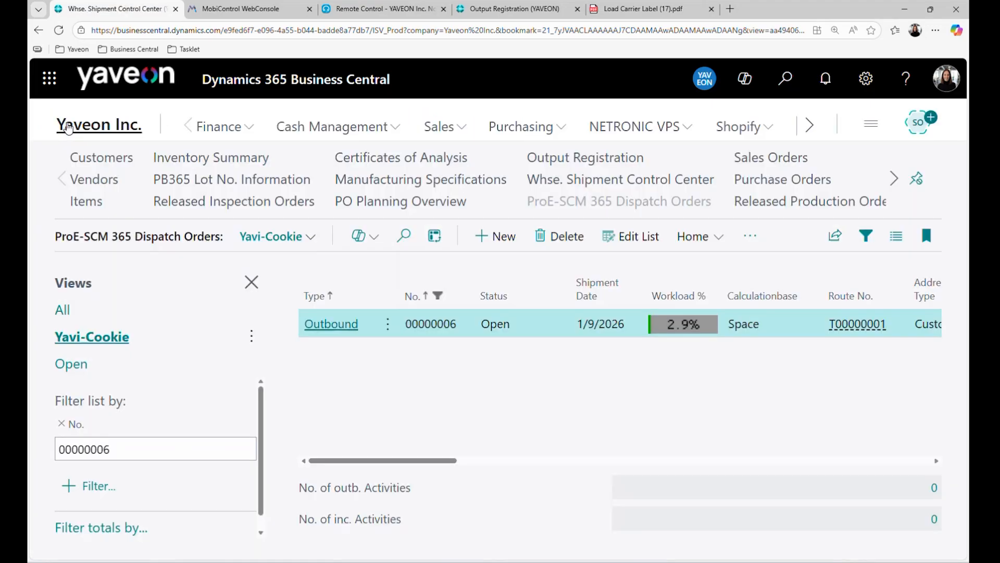